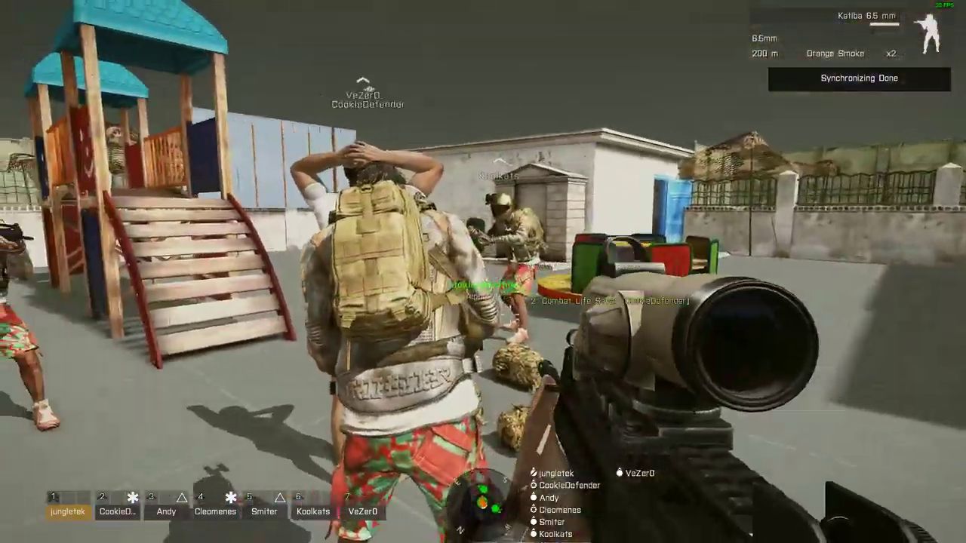
{"action": "key", "text": "w"}
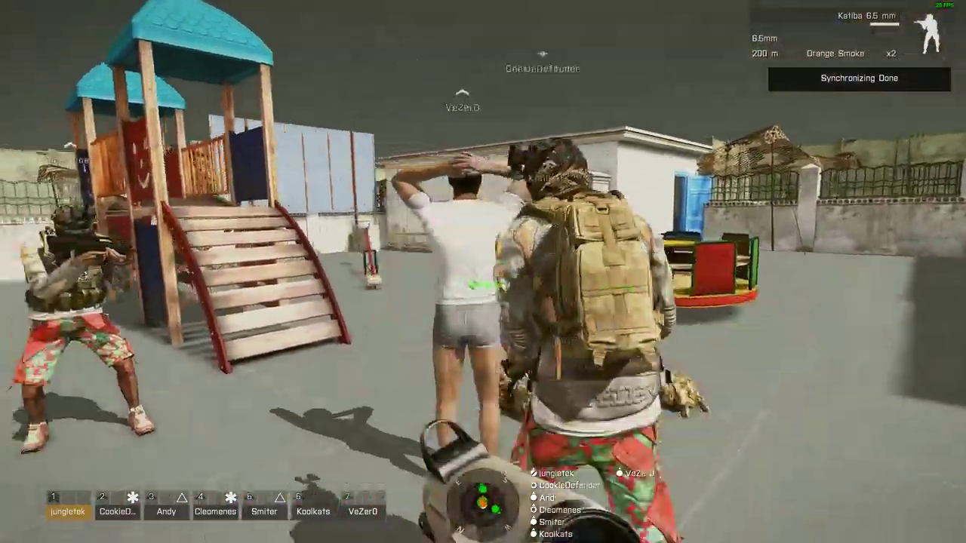
{"action": "key", "text": "w"}
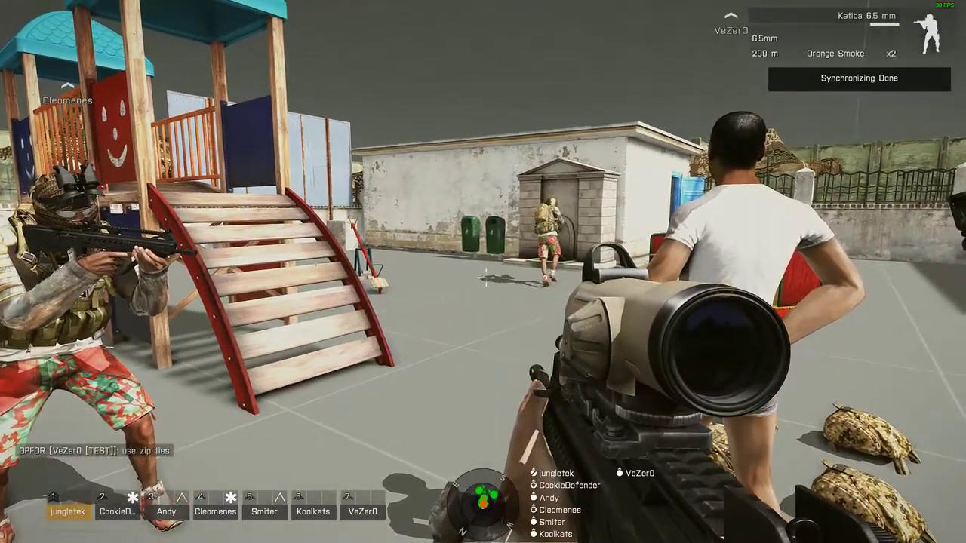
{"action": "key", "text": "w"}
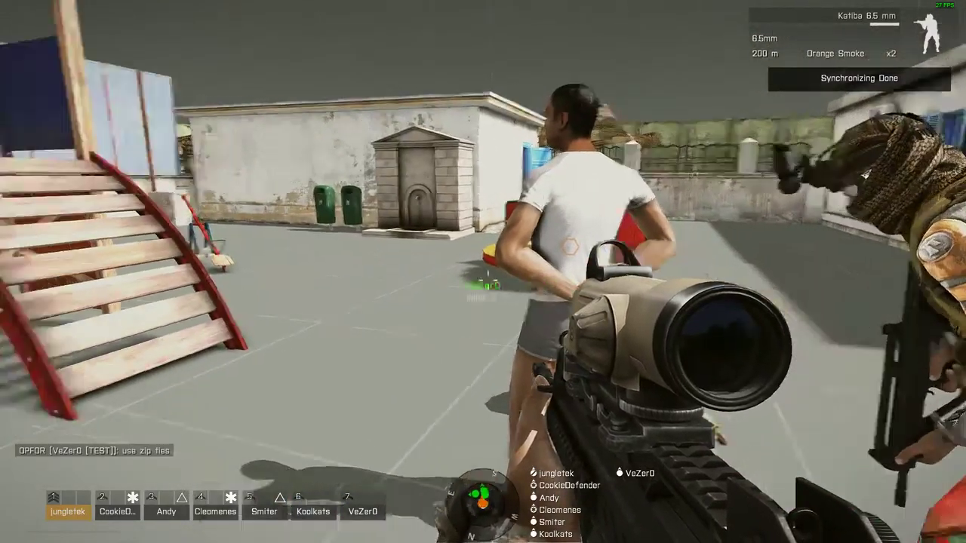
{"action": "key", "text": "w"}
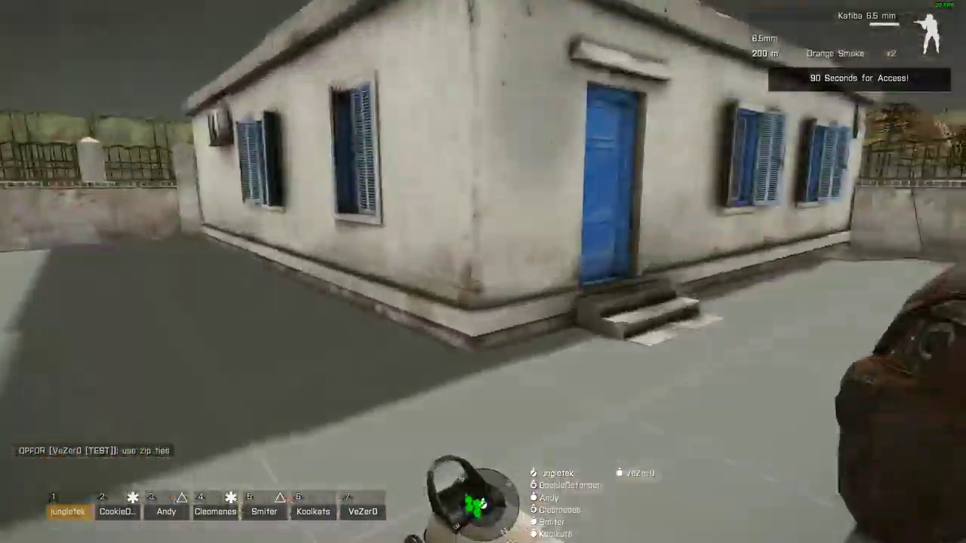
{"action": "key", "text": "w"}
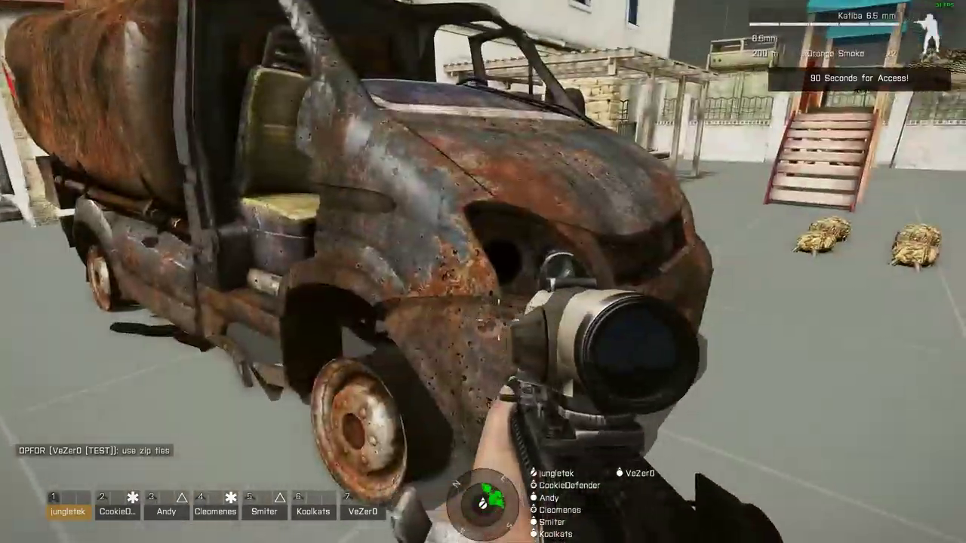
{"action": "key", "text": "w"}
{"action": "key", "text": "w"}
{"action": "key", "text": "s"}
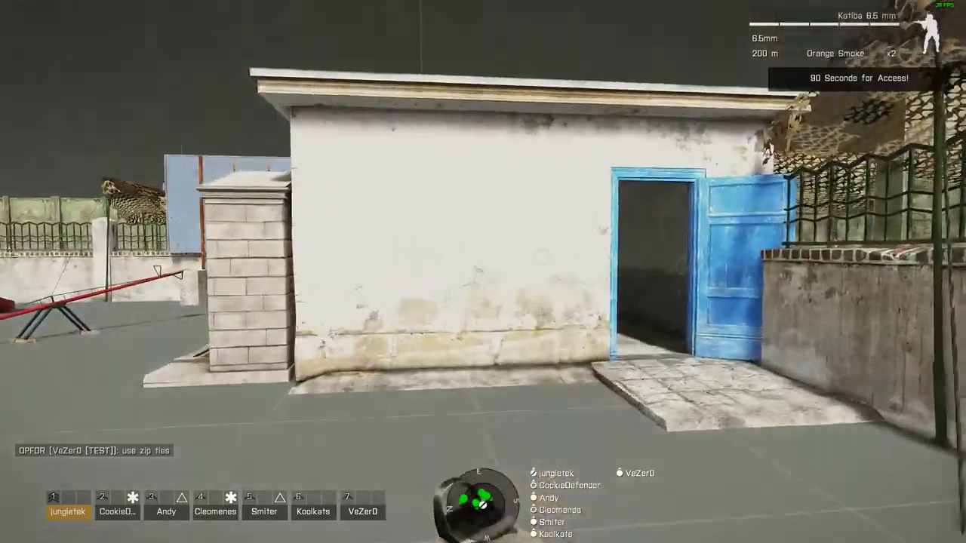
{"action": "key", "text": "w"}
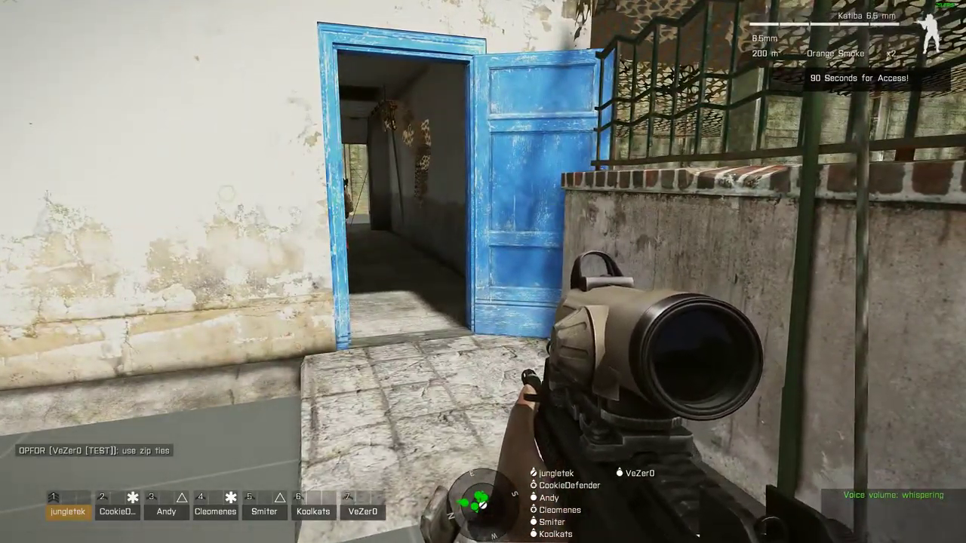
{"action": "key", "text": "w"}
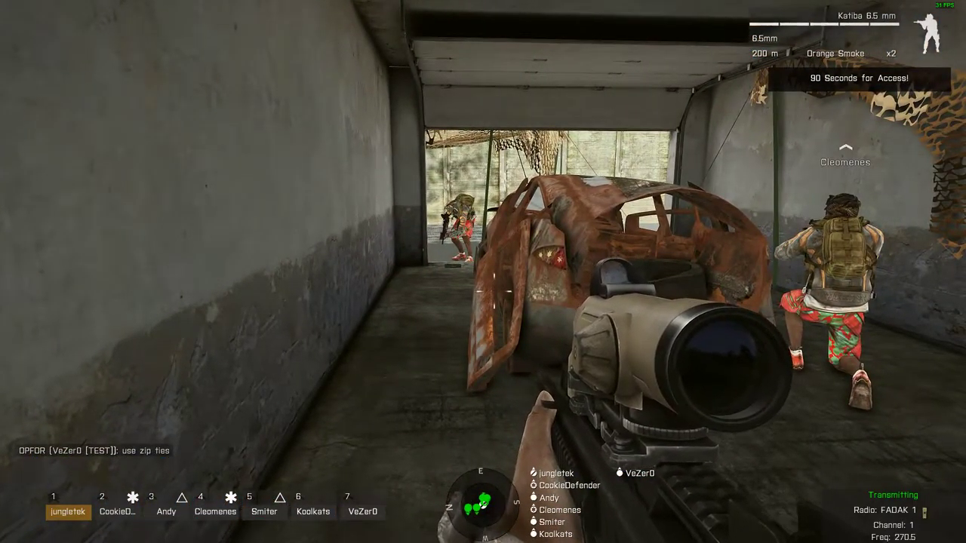
{"action": "key", "text": "w"}
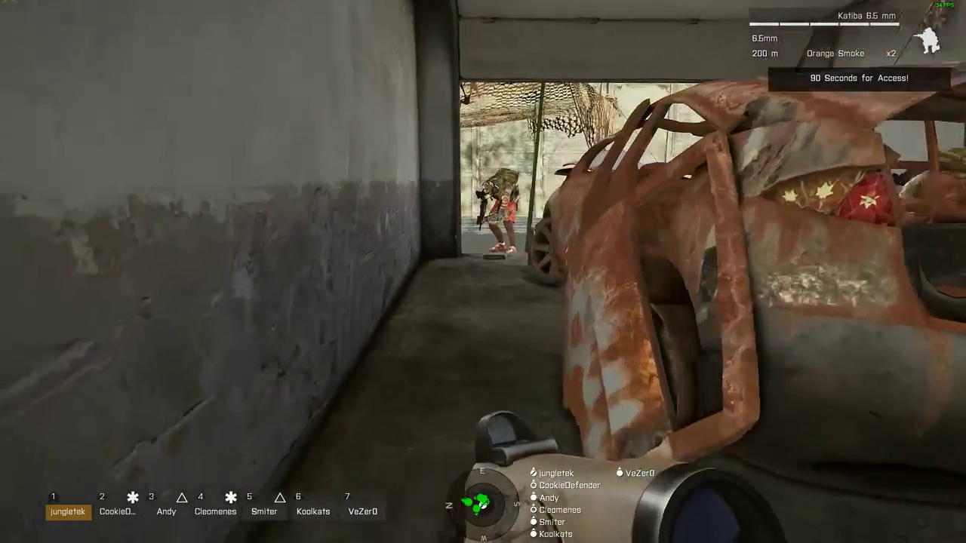
{"action": "key", "text": "w"}
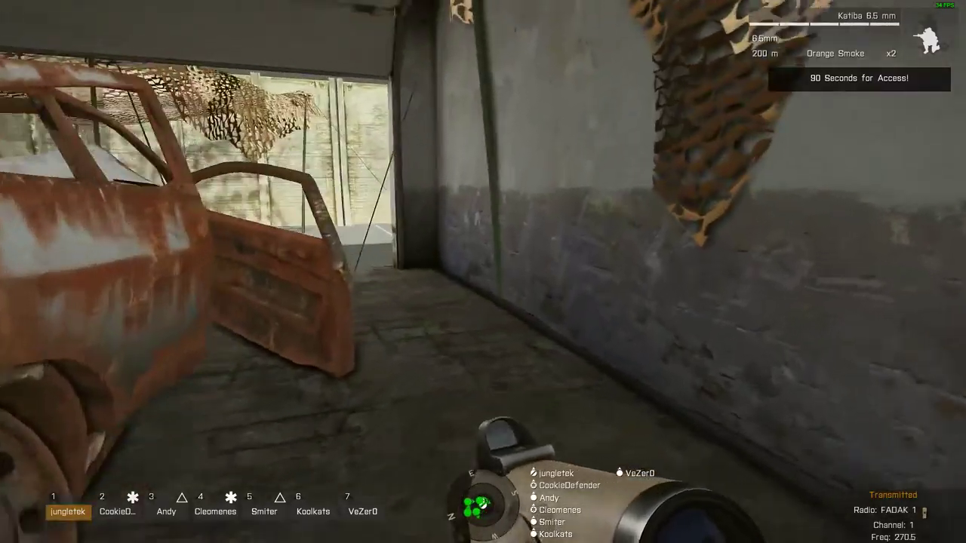
{"action": "key", "text": "w"}
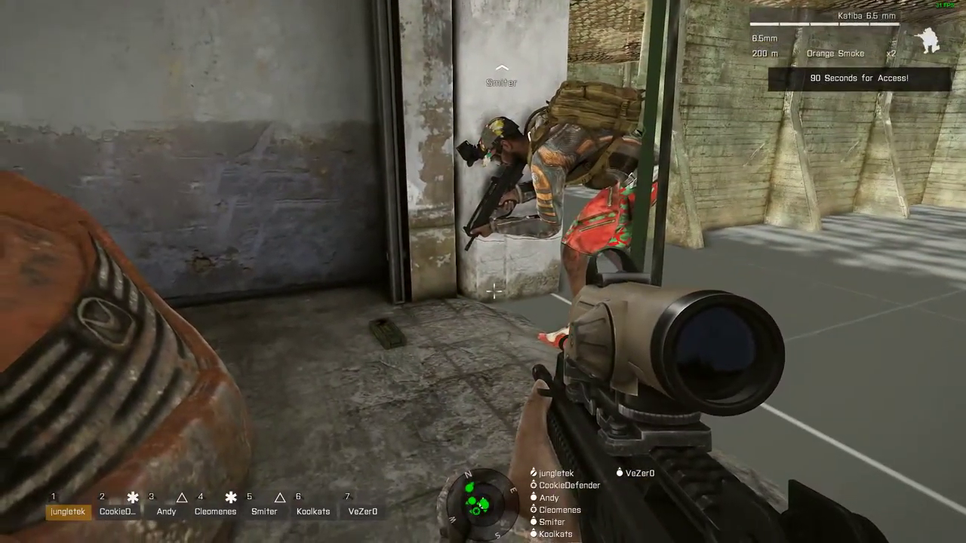
{"action": "key", "text": "w"}
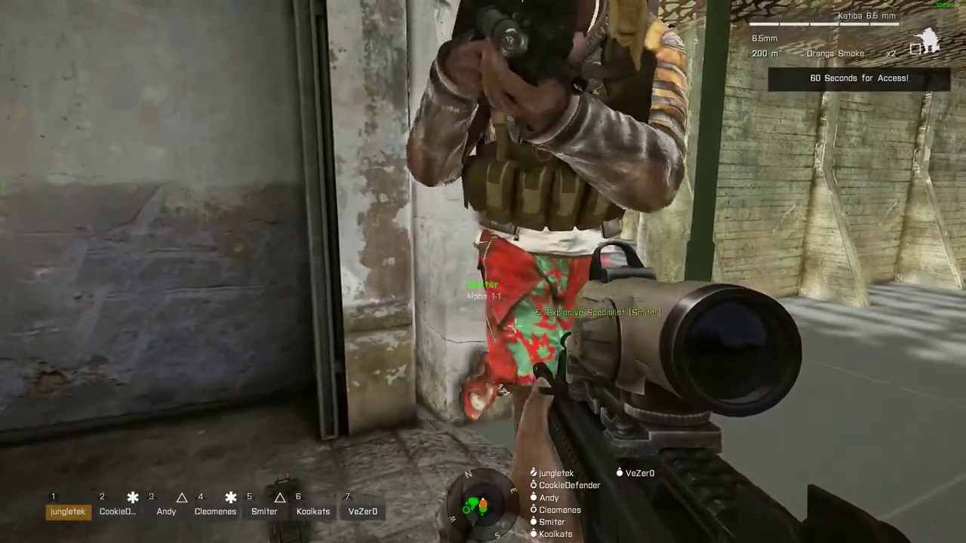
{"action": "key", "text": "w"}
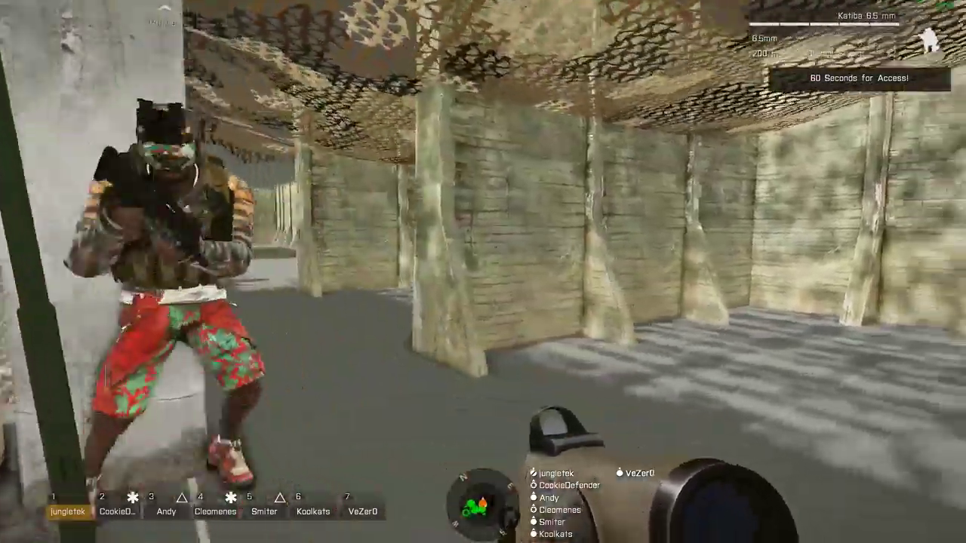
{"action": "key", "text": "w"}
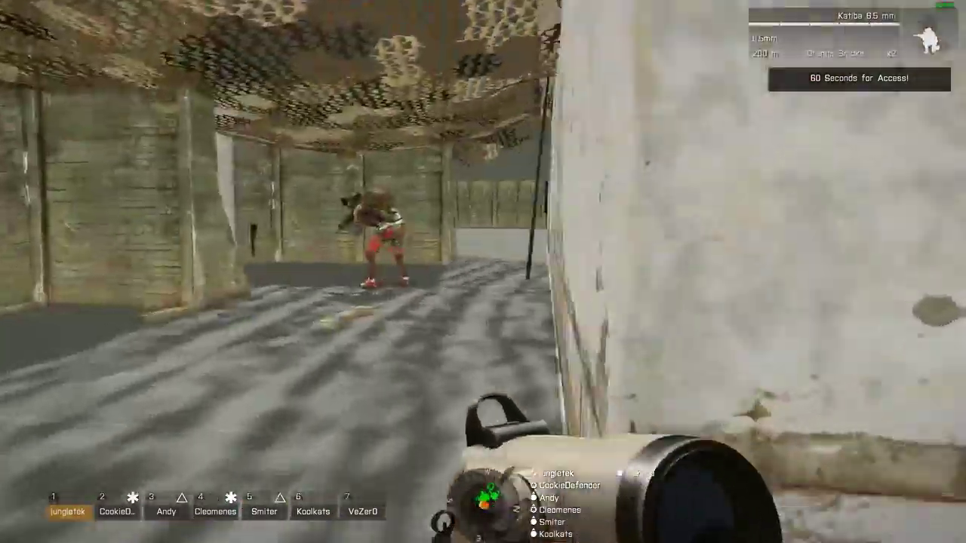
{"action": "key", "text": "w"}
{"action": "key", "text": "w"}
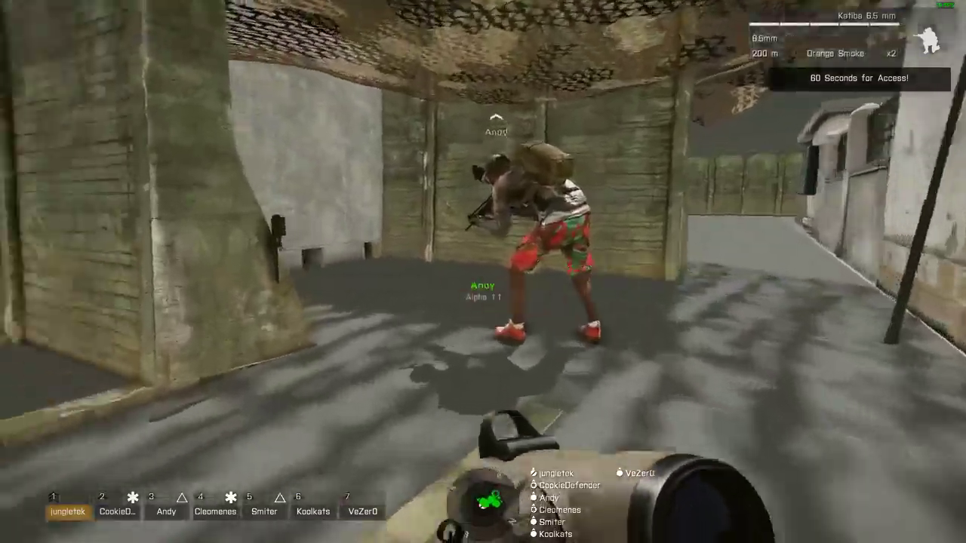
{"action": "key", "text": "w"}
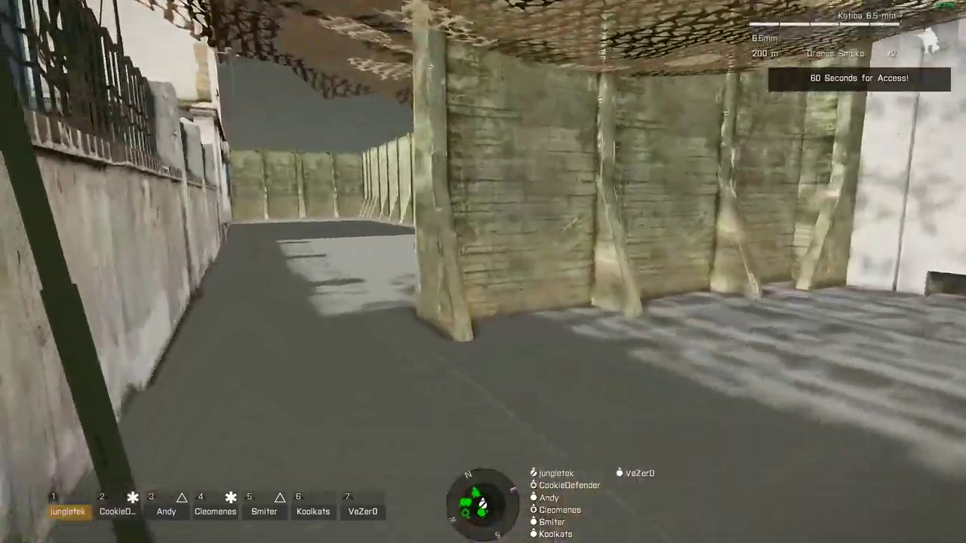
{"action": "key", "text": "w"}
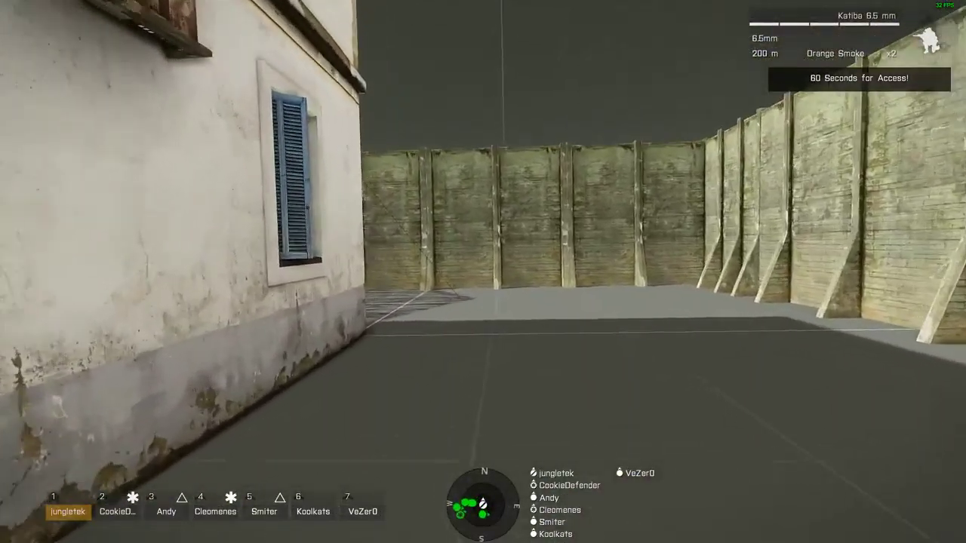
{"action": "key", "text": "w"}
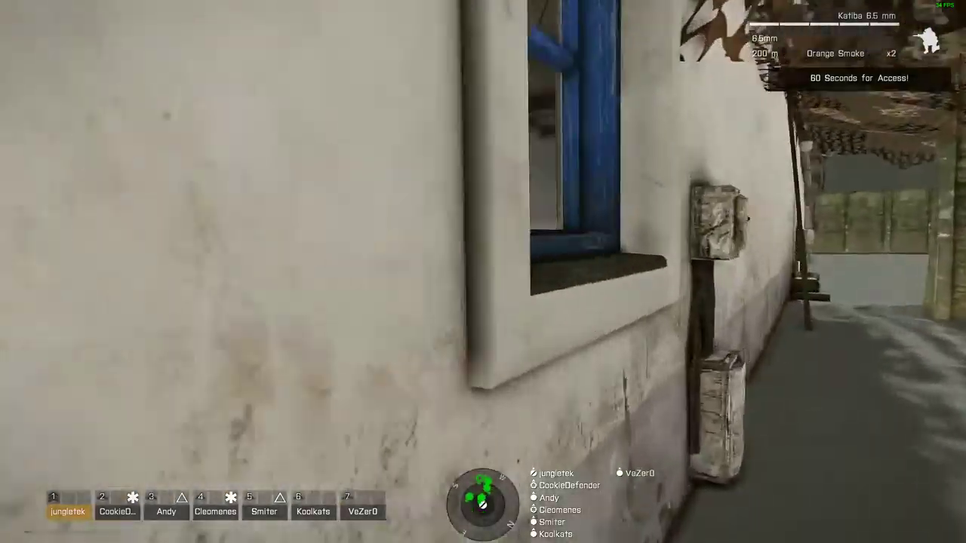
{"action": "key", "text": "w"}
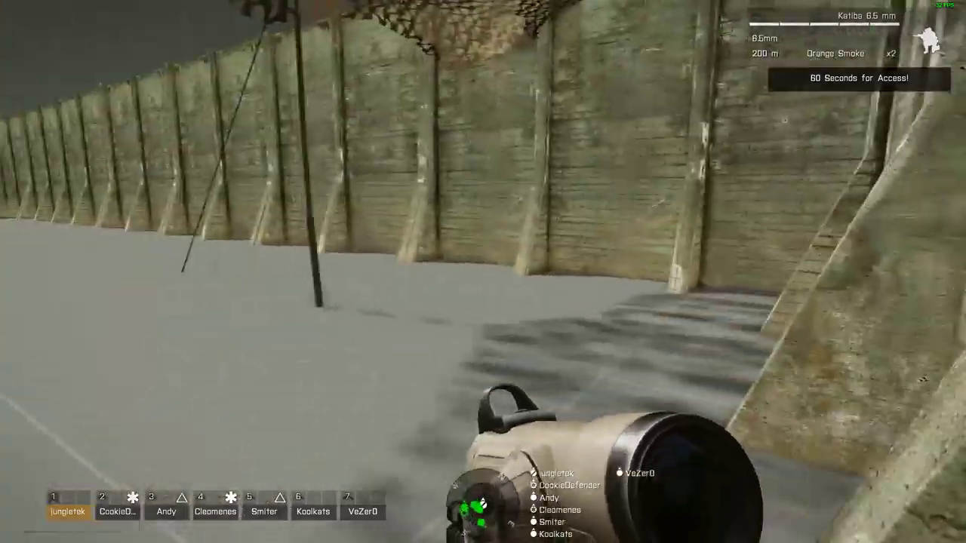
{"action": "key", "text": "w"}
{"action": "key", "text": "space"}
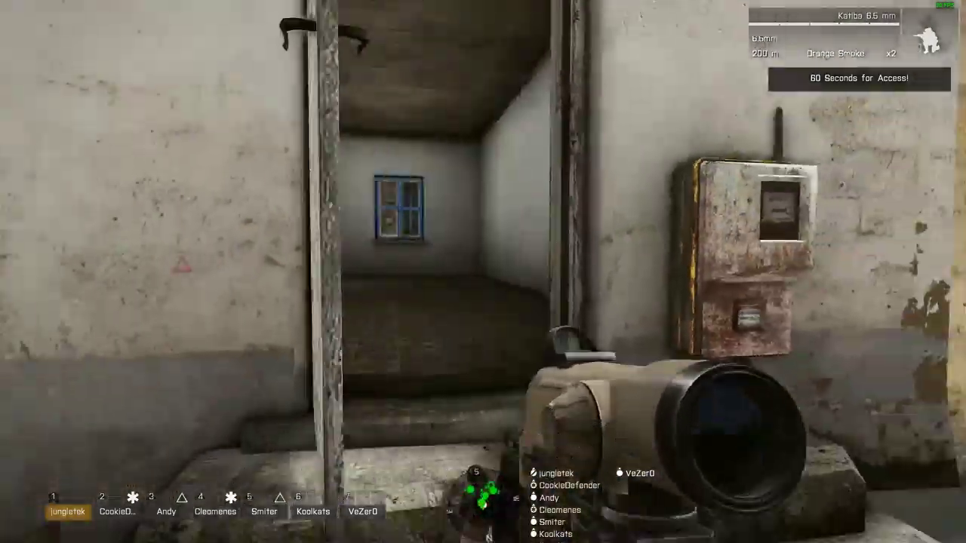
{"action": "key", "text": "w"}
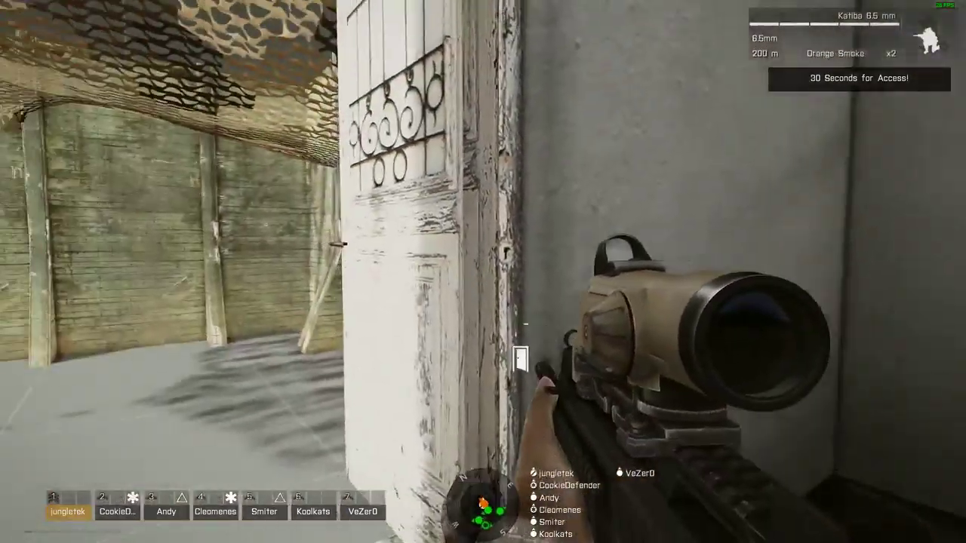
{"action": "key", "text": "space"}
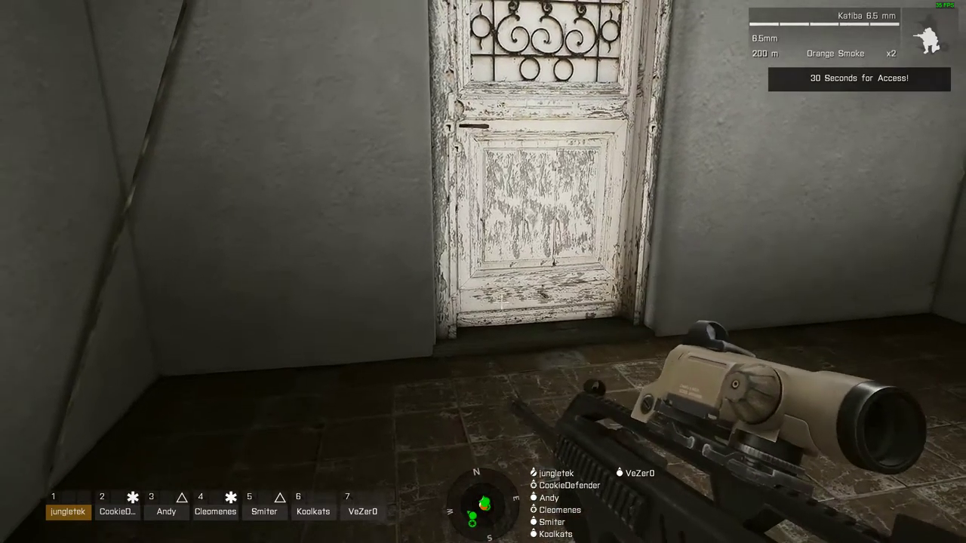
{"action": "key", "text": "i"}
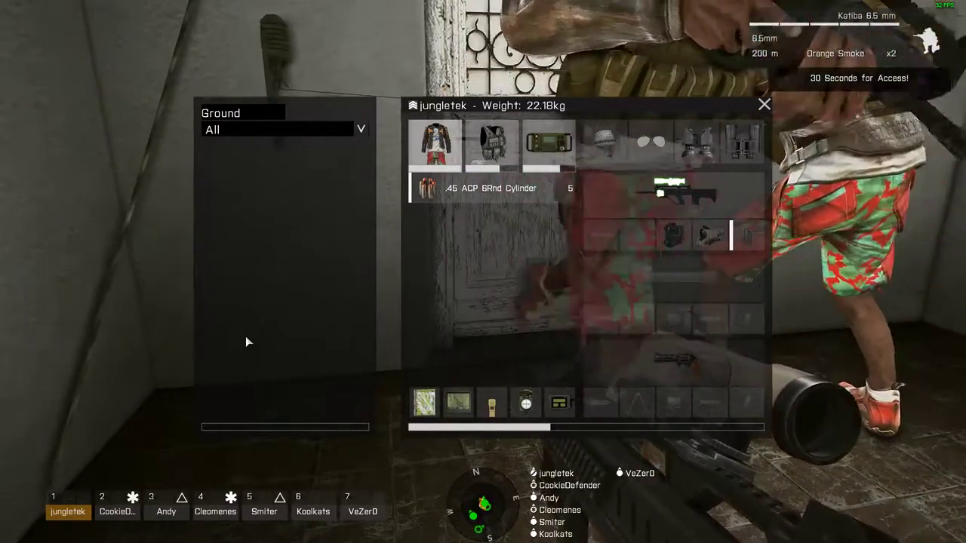
{"action": "key", "text": "i"}
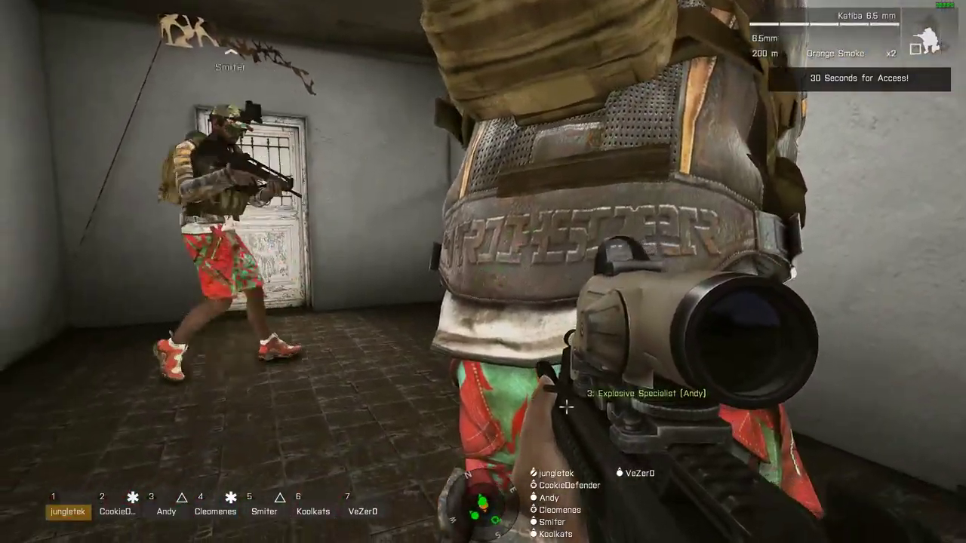
{"action": "key", "text": "KP_Enter"}
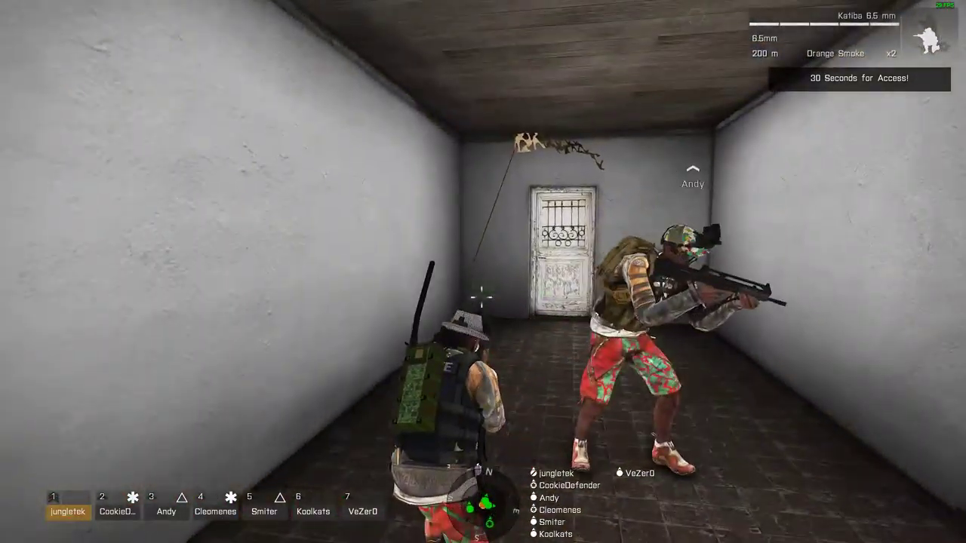
{"action": "key", "text": "KP_Enter"}
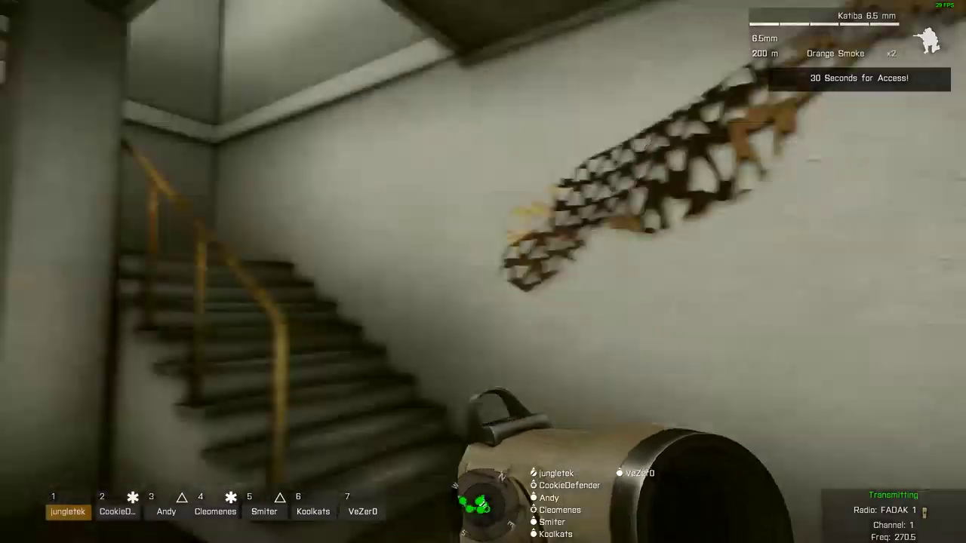
{"action": "key", "text": "Caps_Lock"}
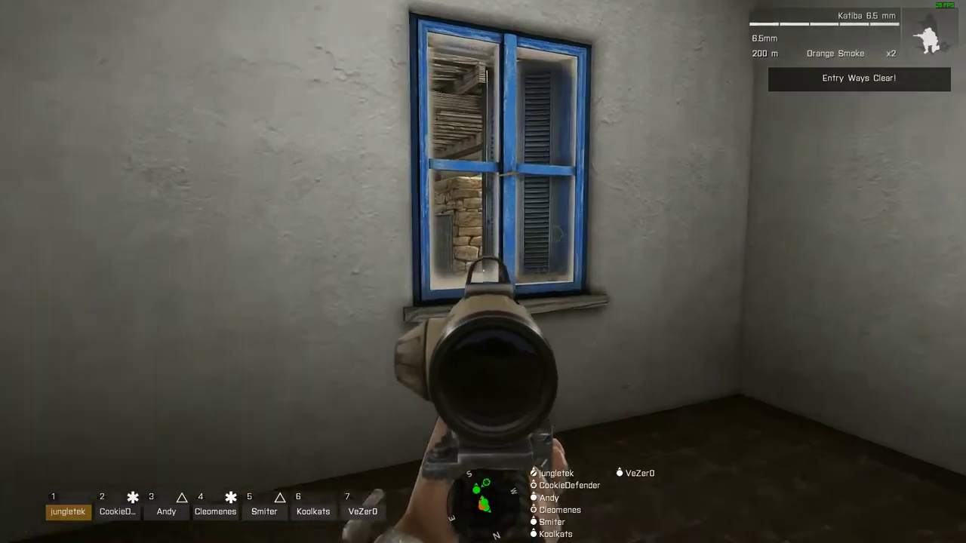
{"action": "key", "text": "Caps_Lock"}
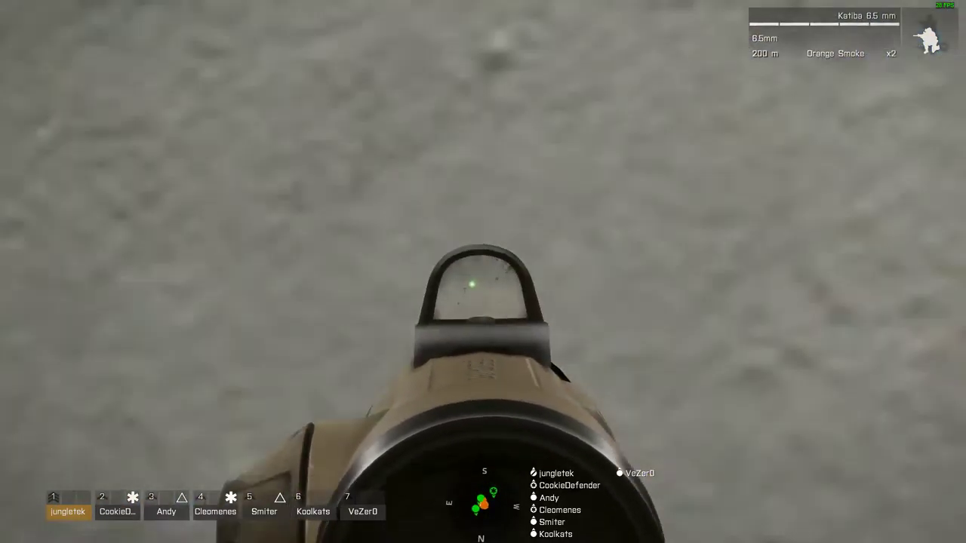
{"action": "right_click", "coordinate": [483, 272]}
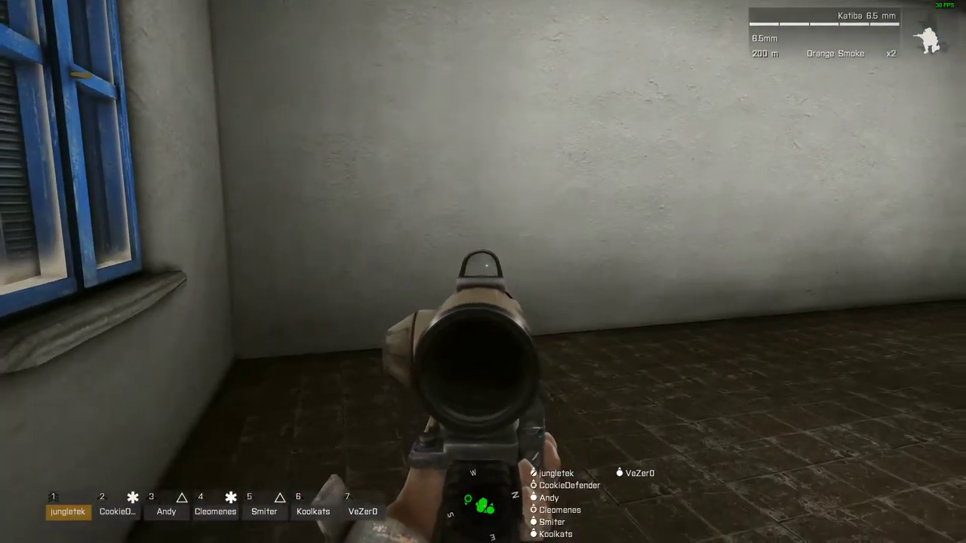
{"action": "key", "text": "w"}
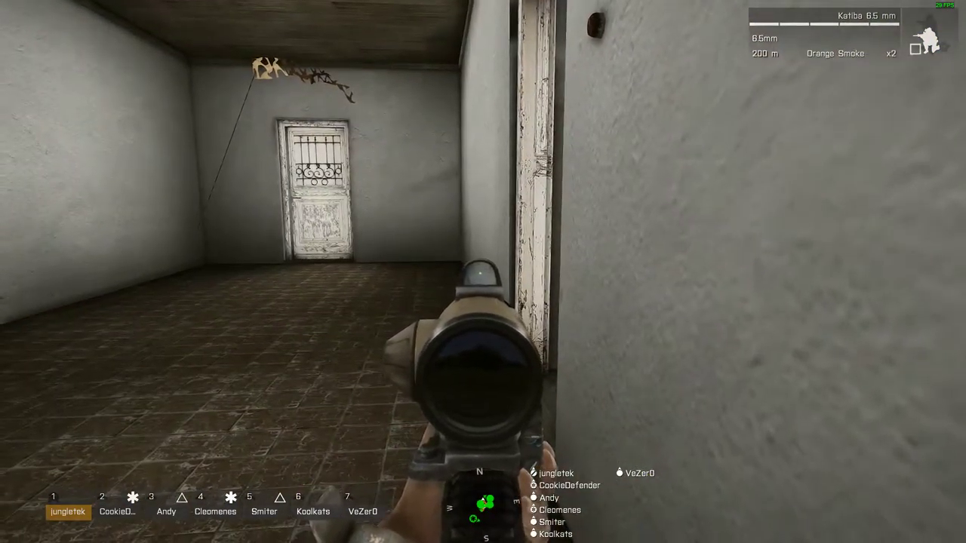
{"action": "key", "text": "w"}
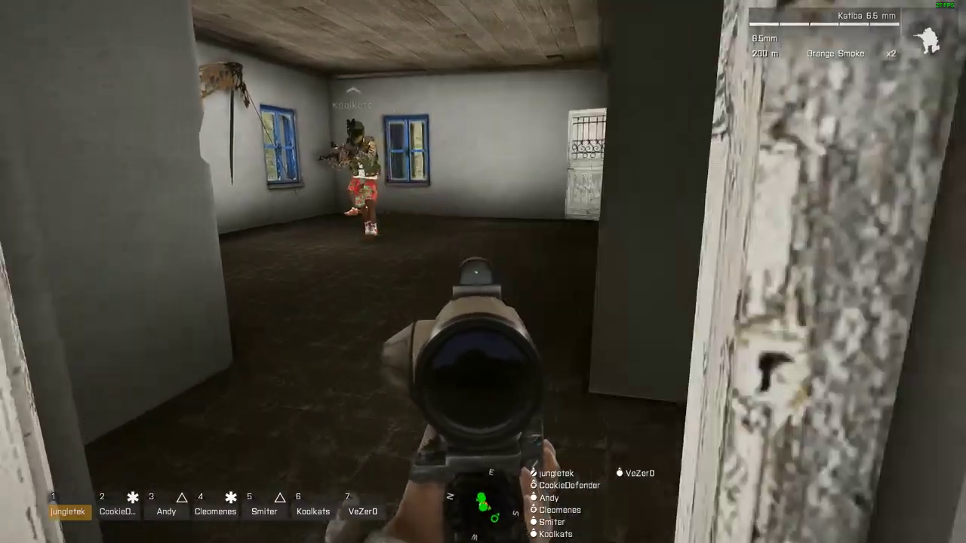
{"action": "key", "text": "w"}
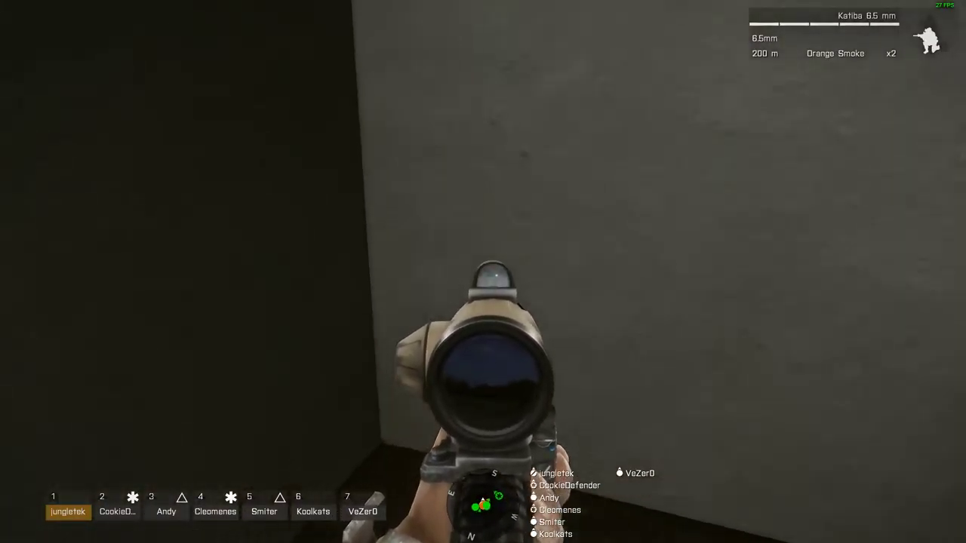
{"action": "key", "text": "w"}
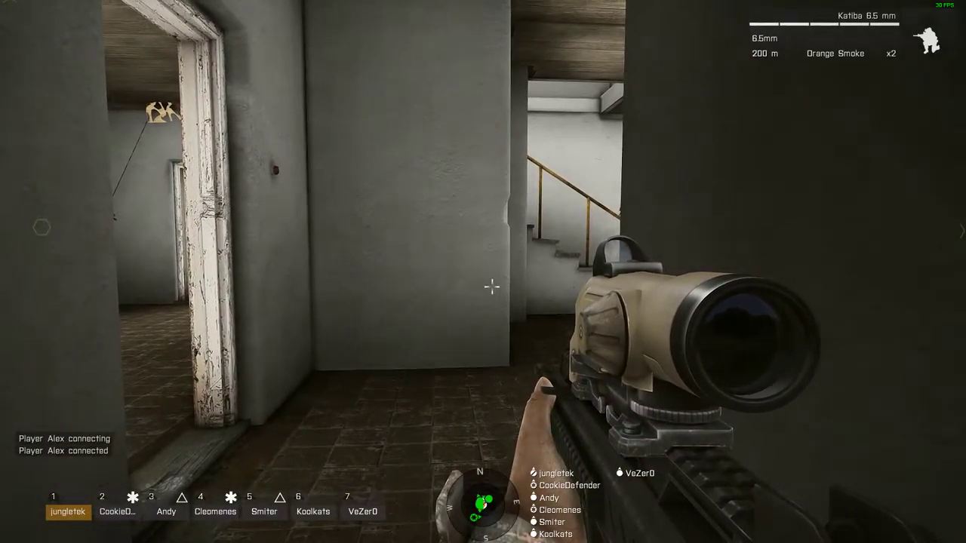
{"action": "key", "text": "w"}
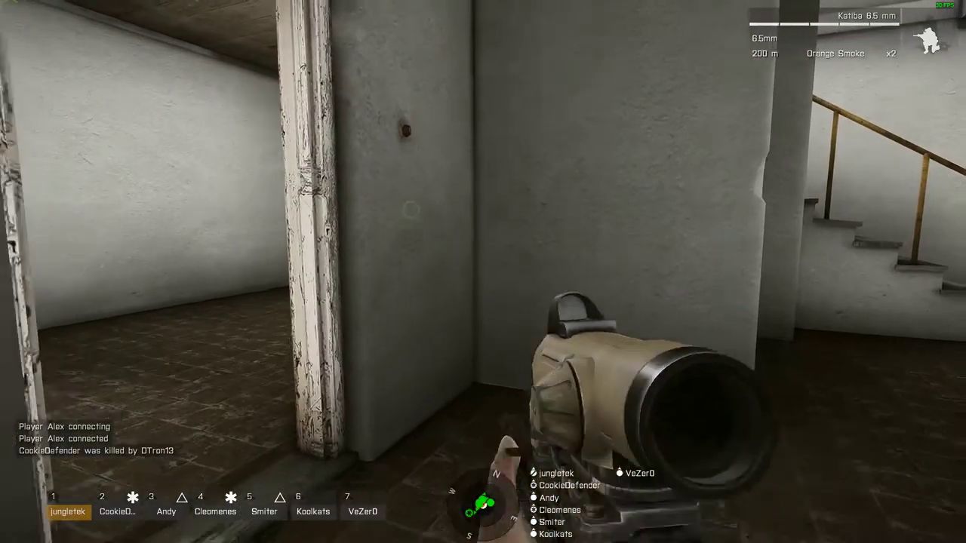
{"action": "key", "text": "a"}
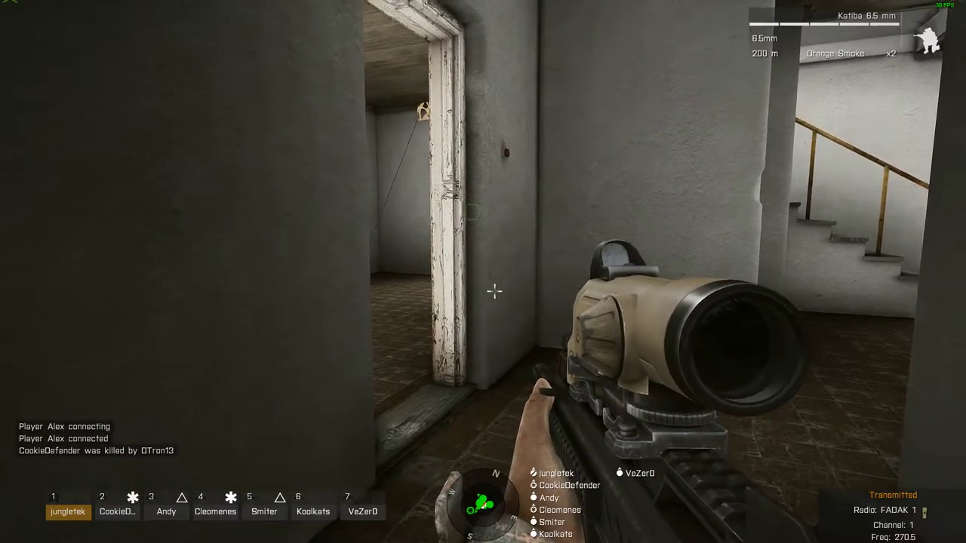
{"action": "key", "text": "a"}
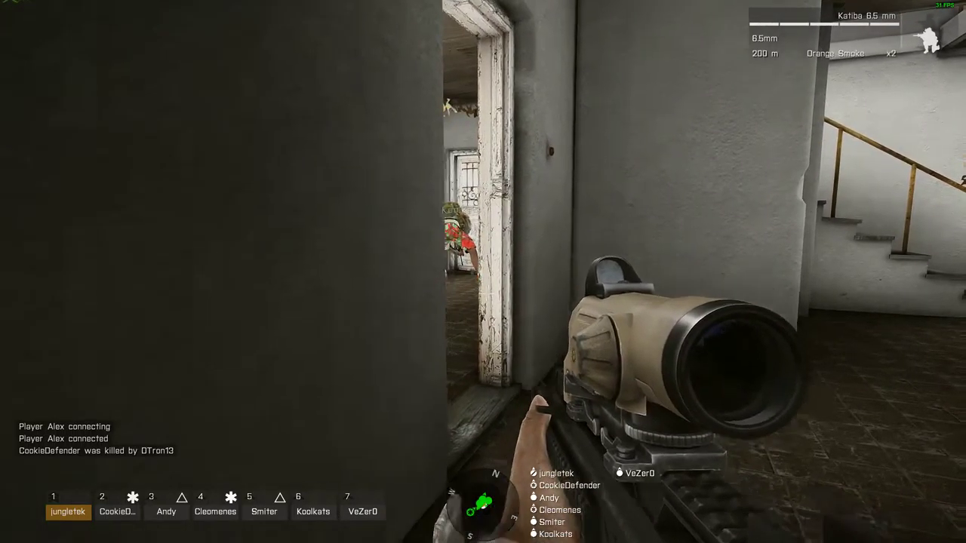
{"action": "key", "text": "a"}
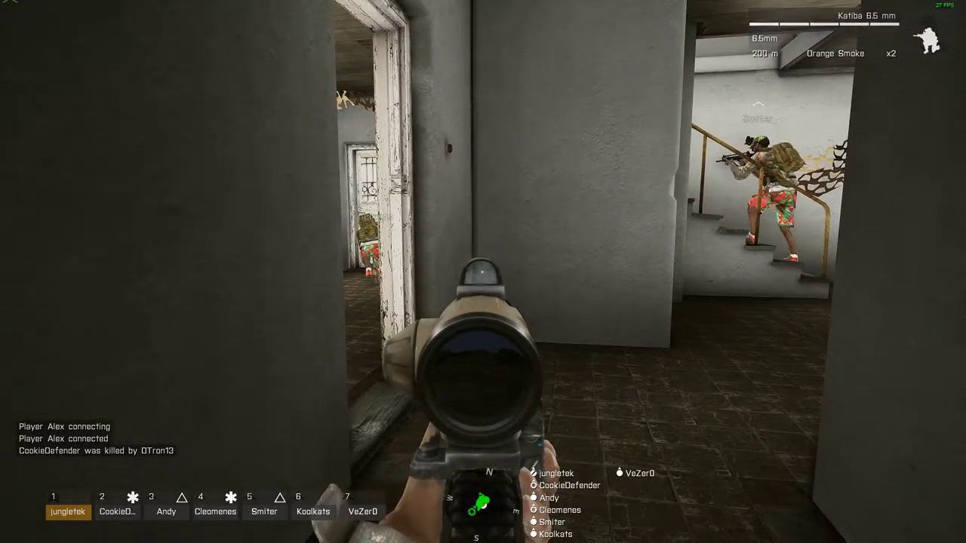
{"action": "key", "text": "a"}
{"action": "key", "text": "a"}
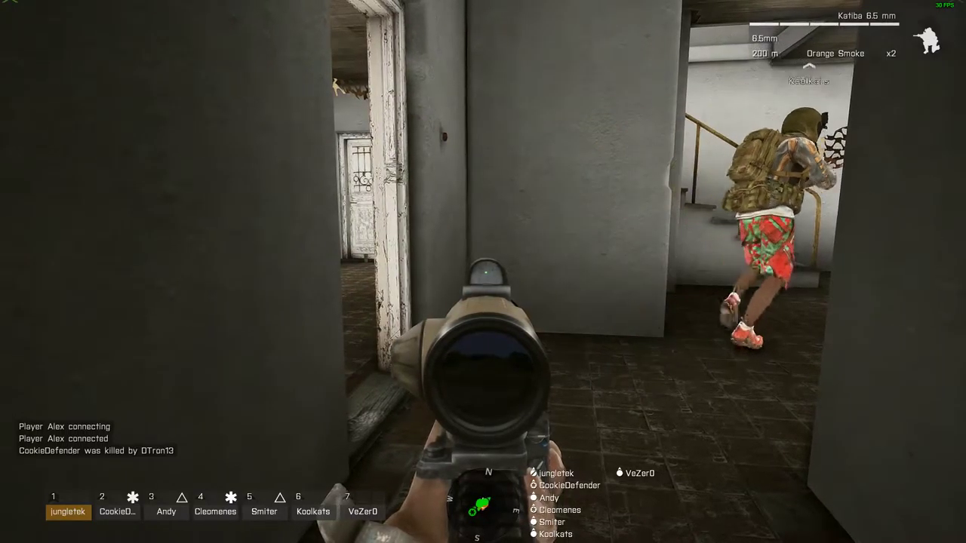
{"action": "key", "text": "w"}
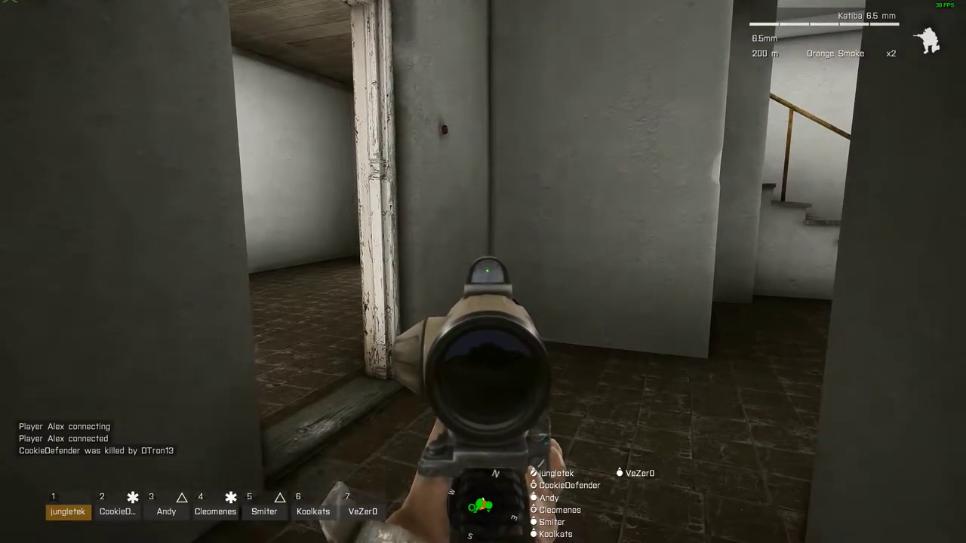
{"action": "key", "text": "w"}
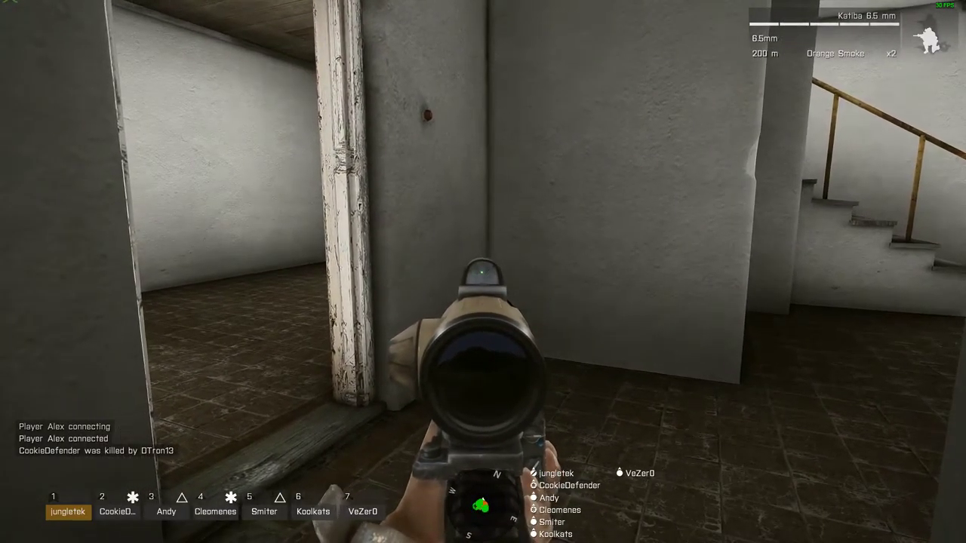
{"action": "key", "text": "w"}
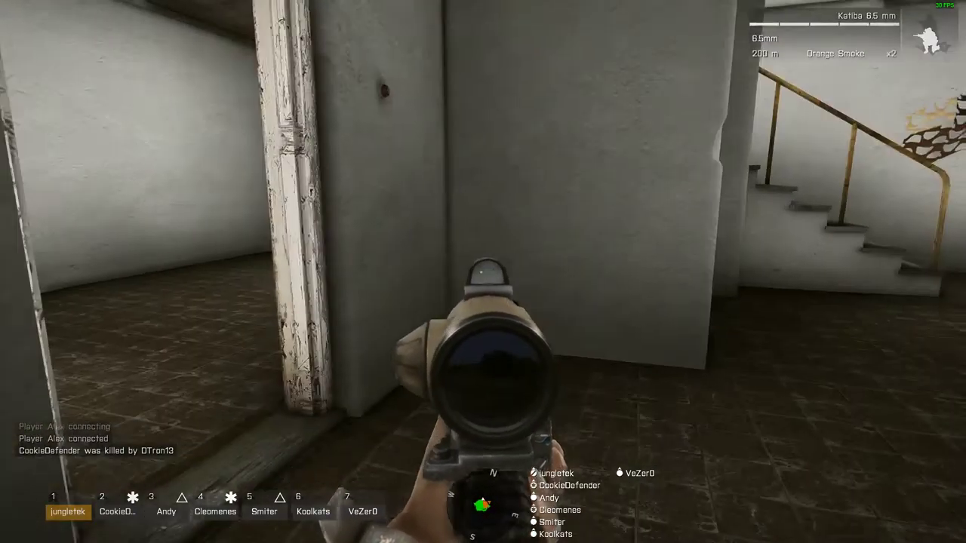
{"action": "key", "text": "w"}
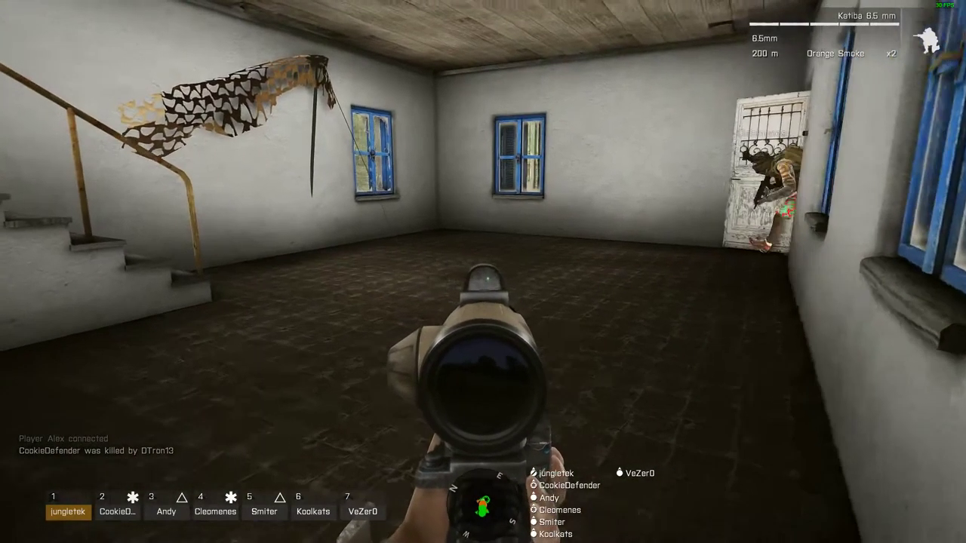
{"action": "key", "text": "w"}
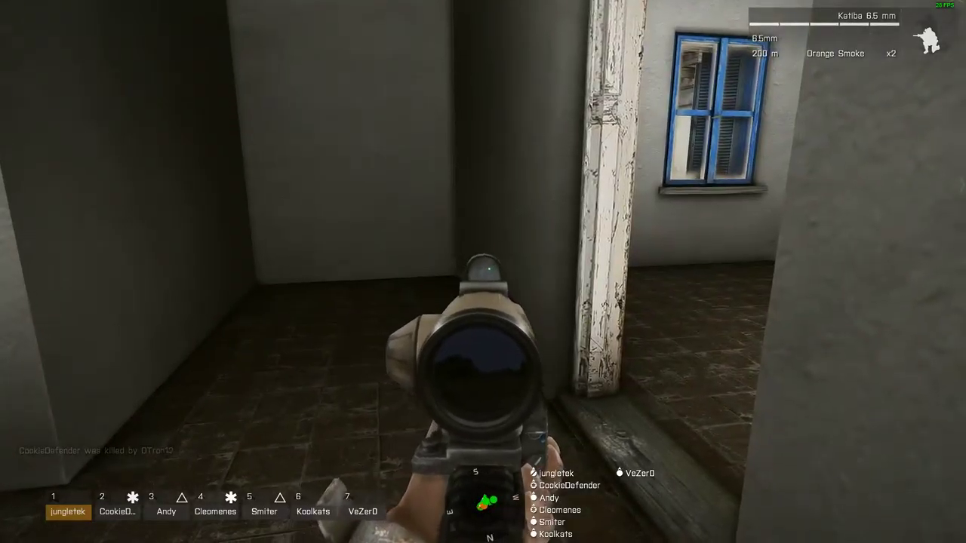
{"action": "key", "text": "w"}
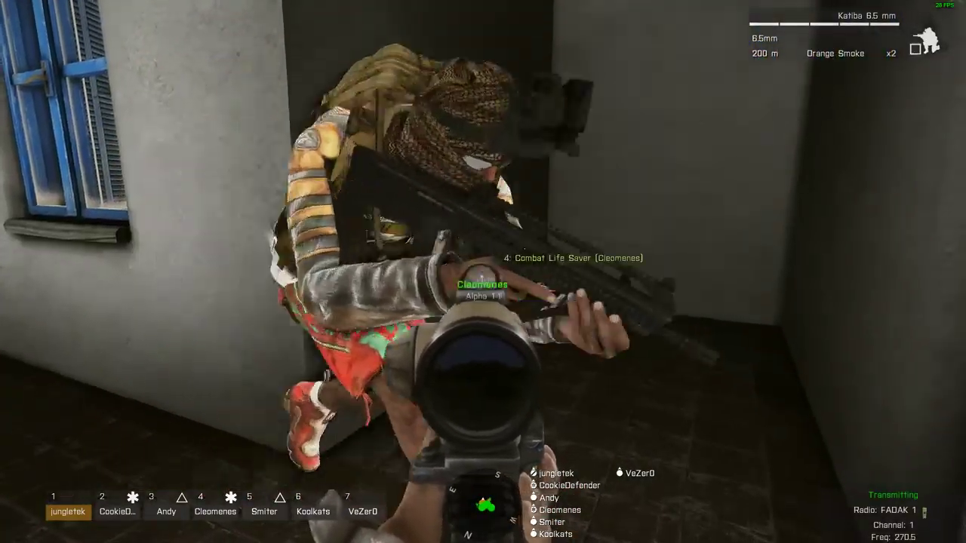
{"action": "key", "text": "w"}
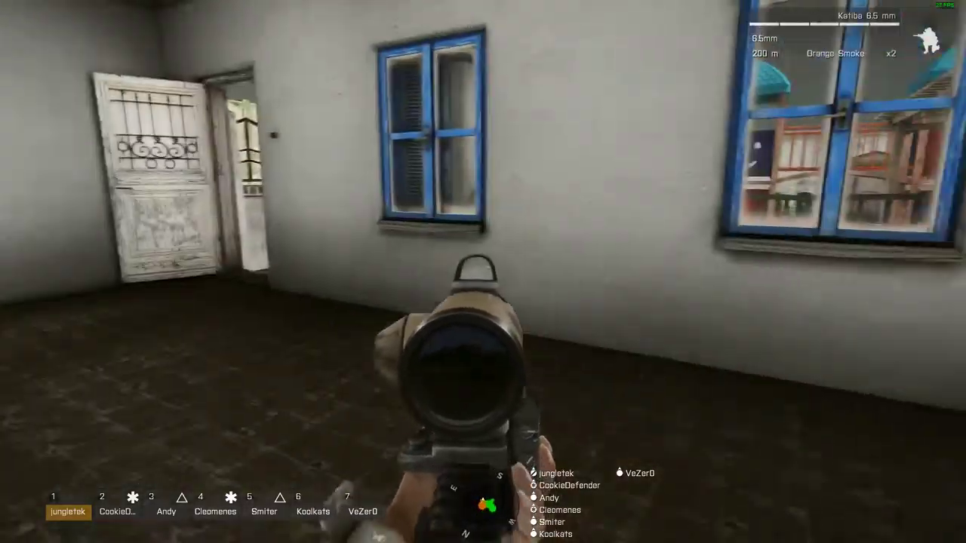
{"action": "key", "text": "Caps_Lock"}
{"action": "key", "text": "w"}
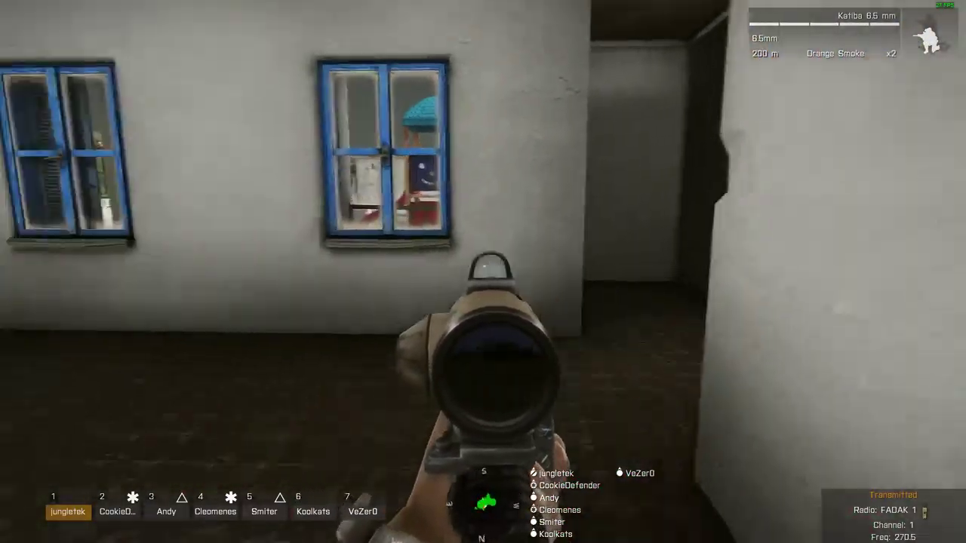
{"action": "key", "text": "w"}
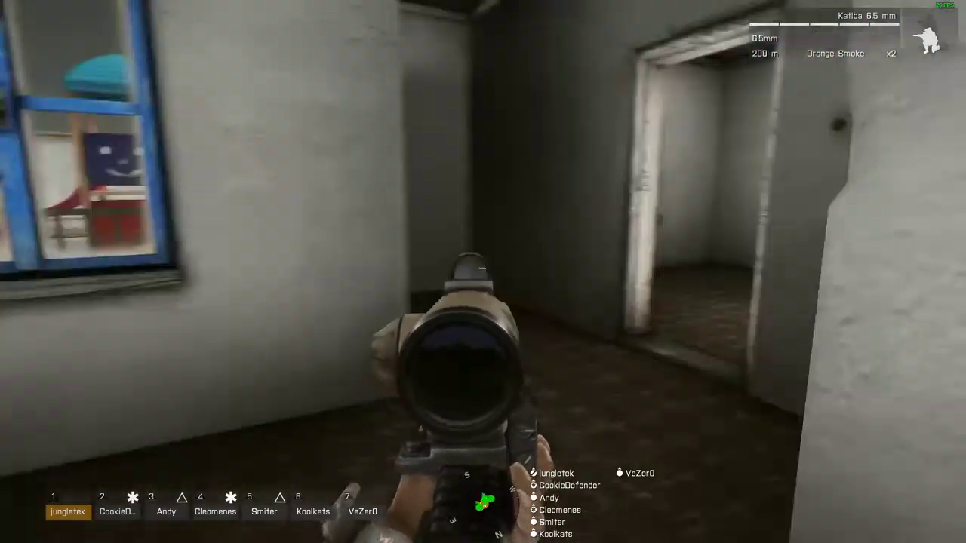
{"action": "key", "text": "w"}
{"action": "key", "text": "w"}
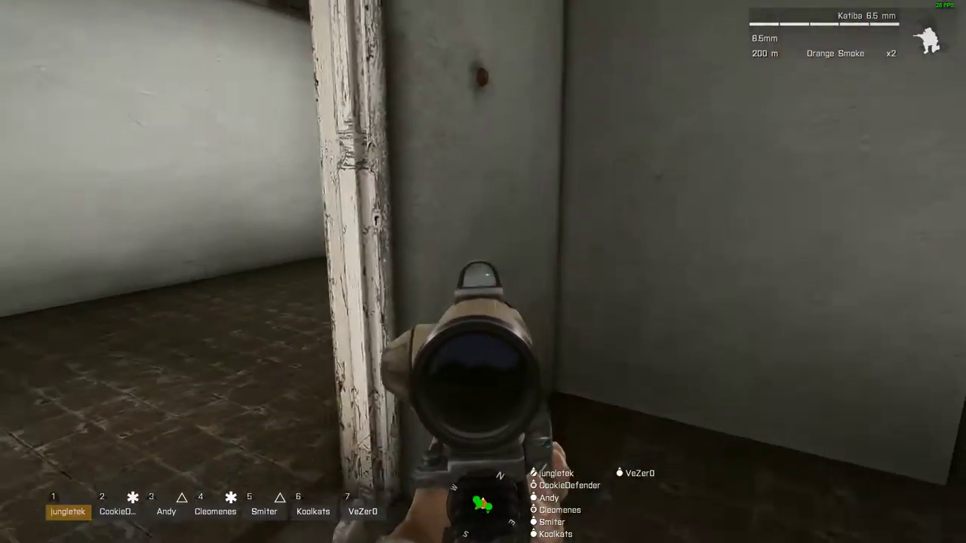
{"action": "key", "text": "w"}
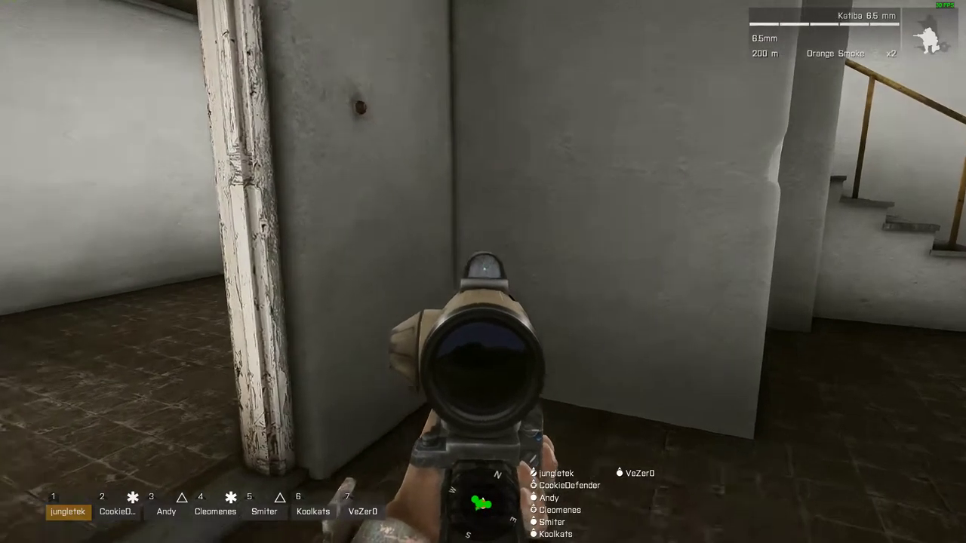
{"action": "key", "text": "w"}
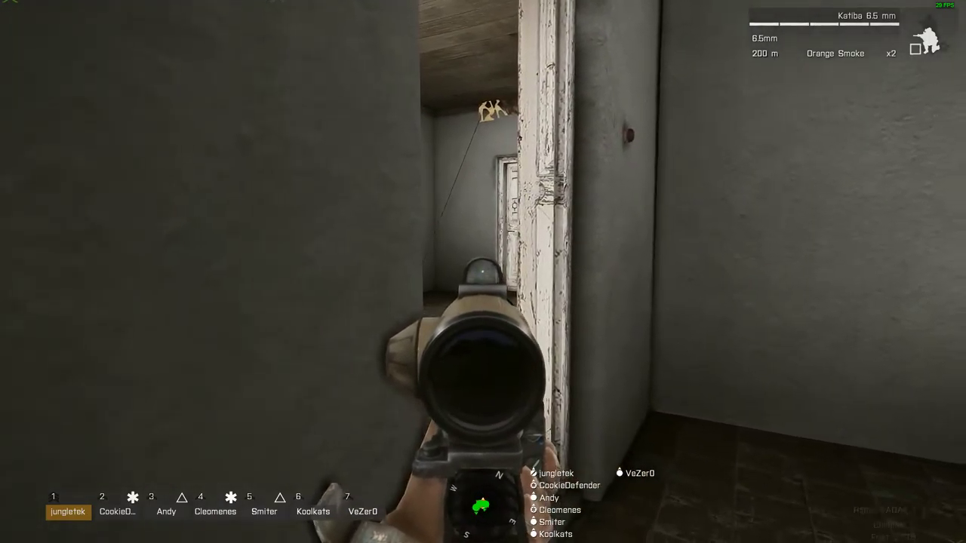
{"action": "key", "text": "Caps_Lock"}
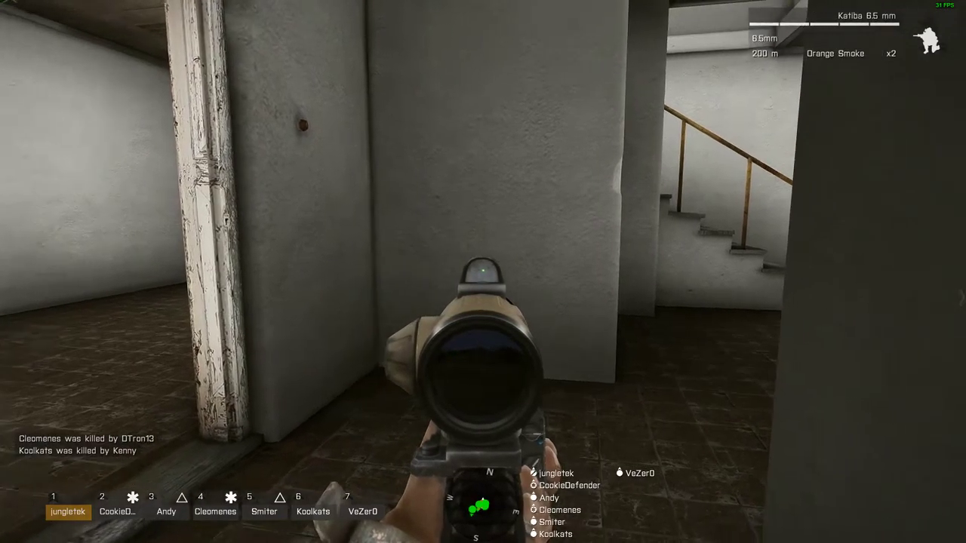
{"action": "key", "text": "Caps_Lock"}
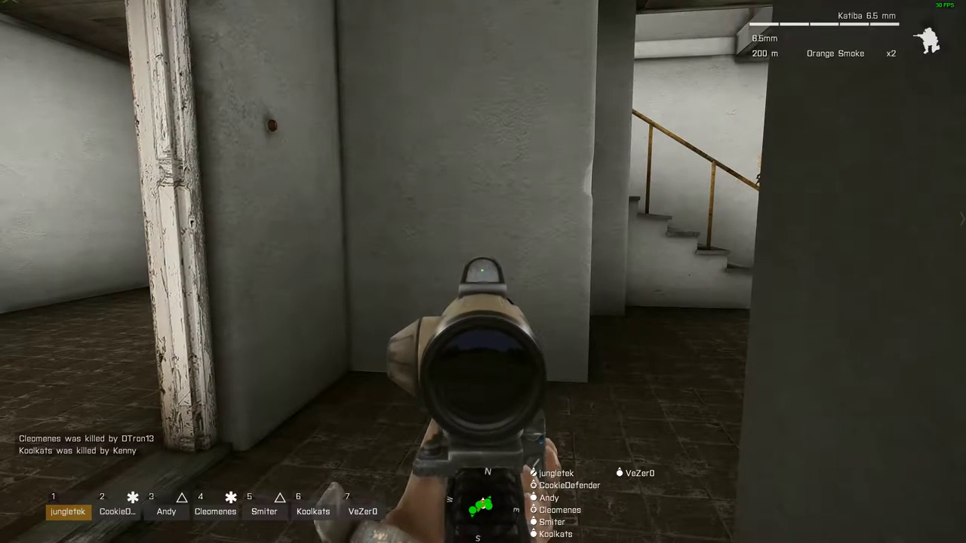
{"action": "key", "text": "slash"}
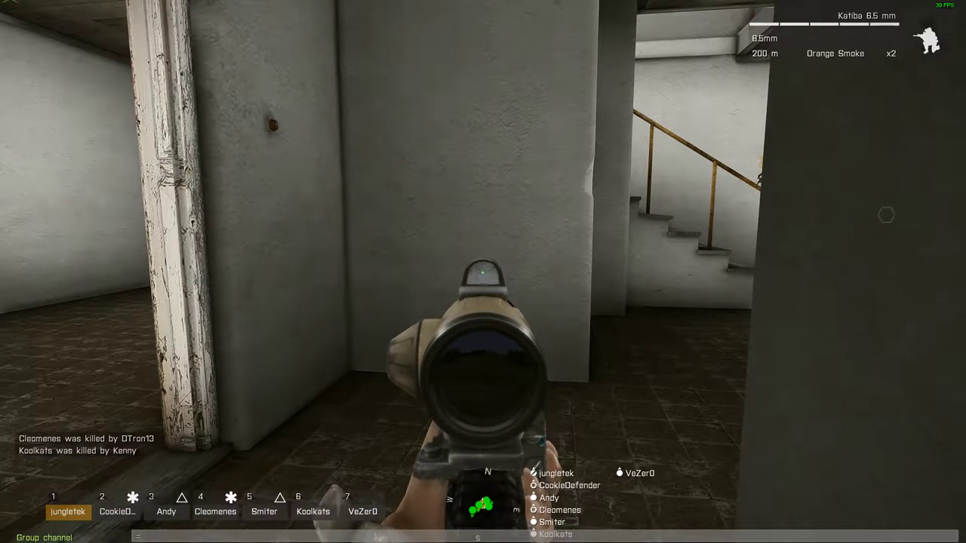
{"action": "key", "text": "Escape"}
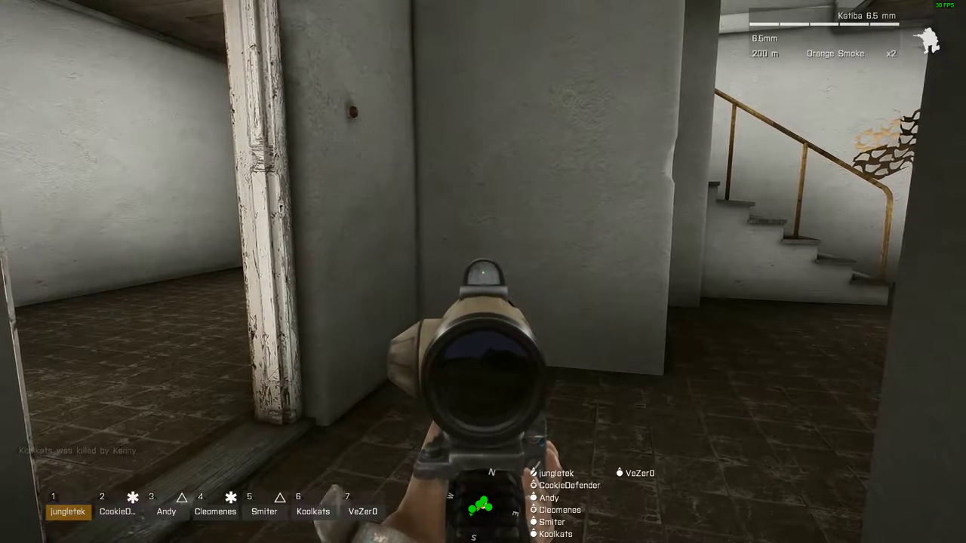
{"action": "key", "text": "Caps_Lock"}
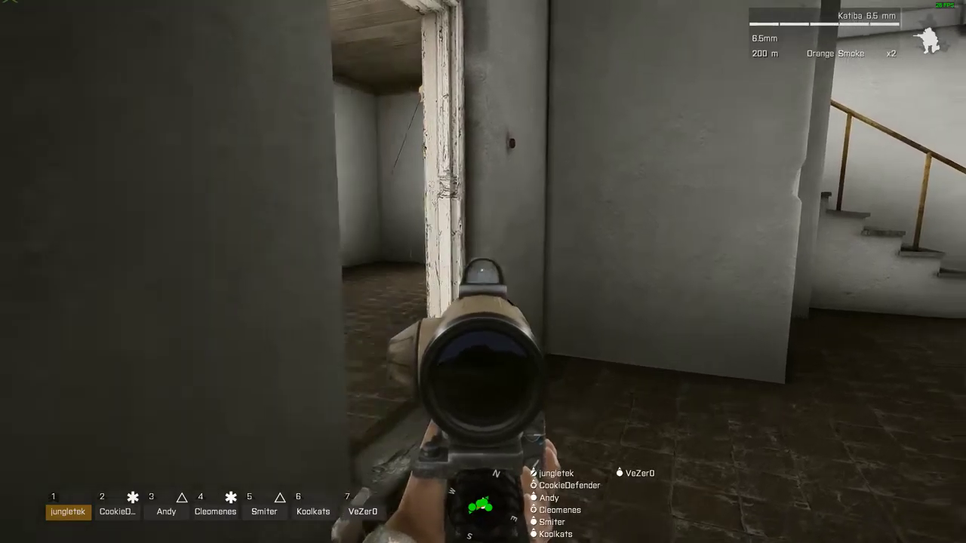
{"action": "key", "text": "Caps_Lock"}
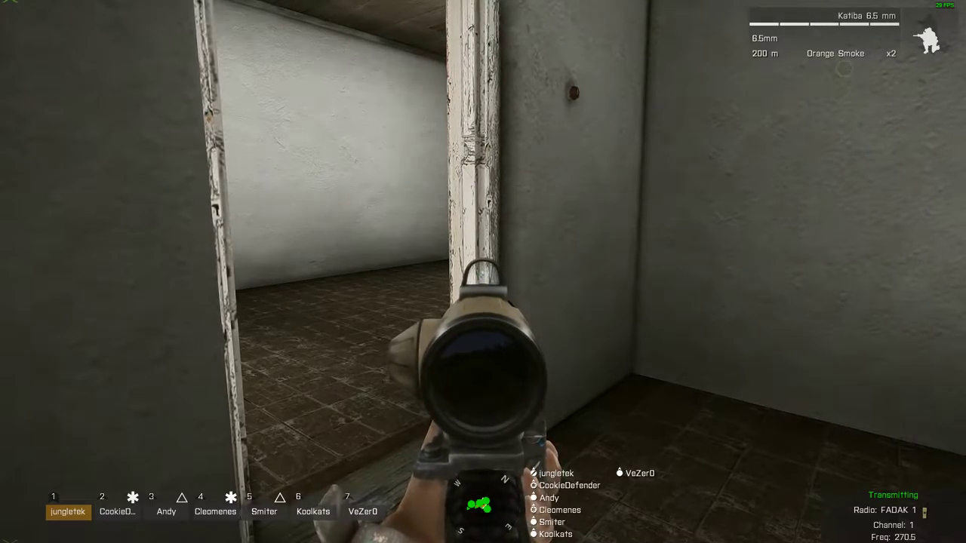
{"action": "key", "text": "a"}
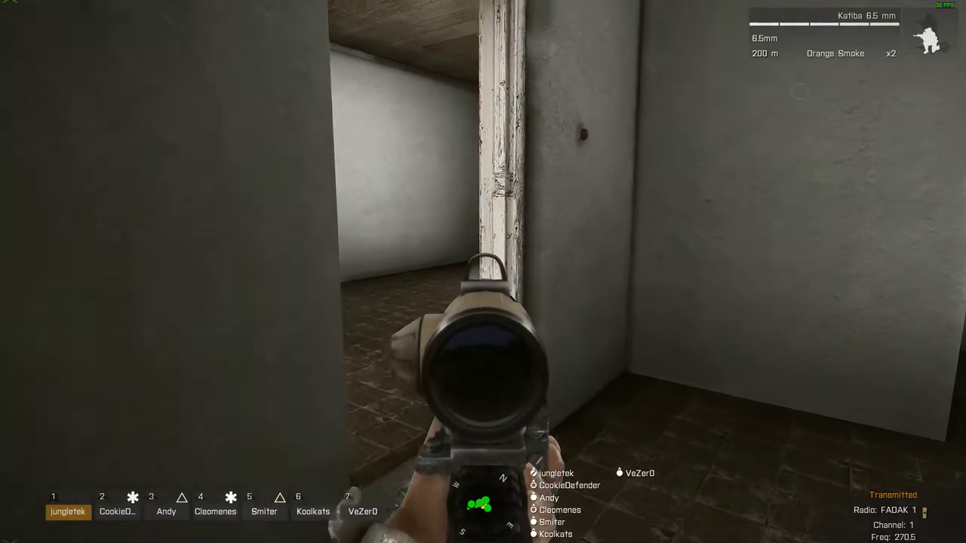
{"action": "key", "text": "Caps_Lock"}
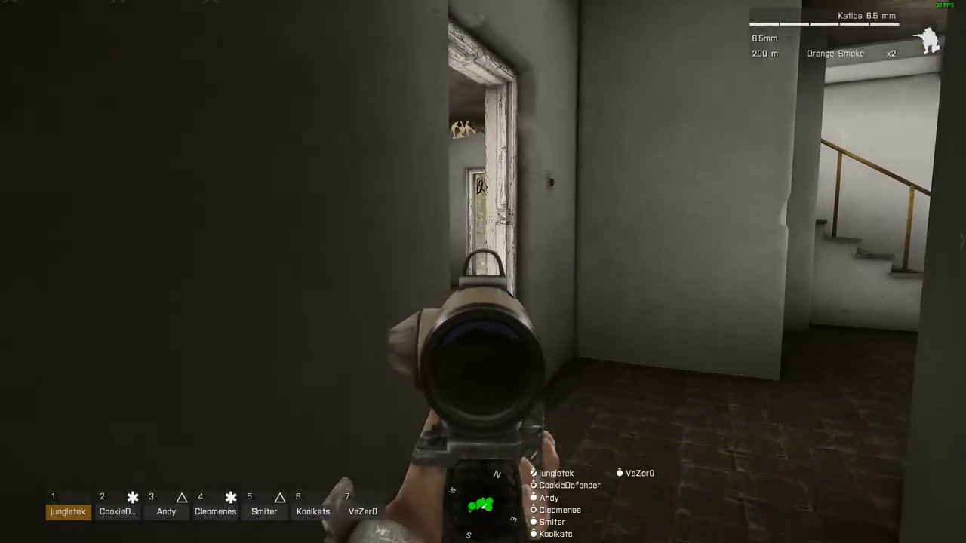
{"action": "key", "text": "Caps_Lock"}
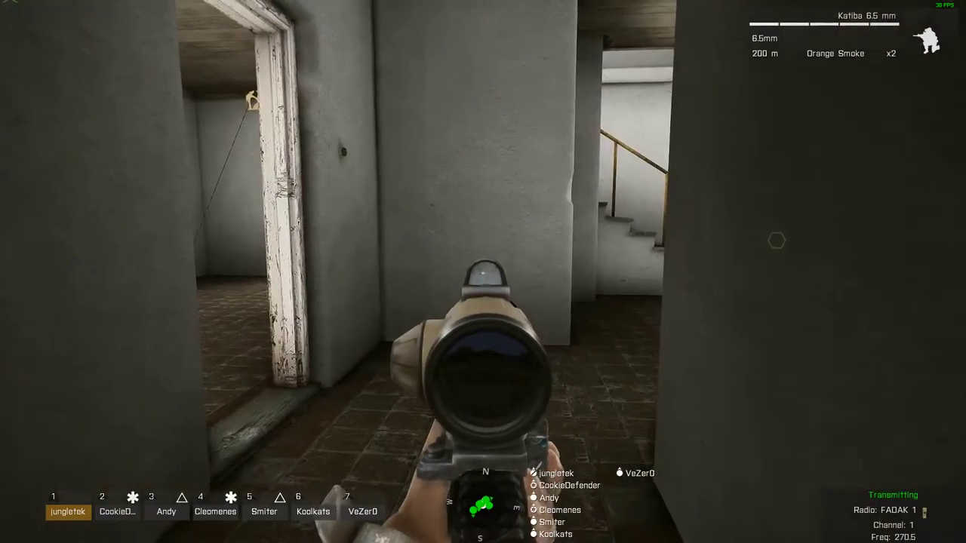
{"action": "key", "text": "w"}
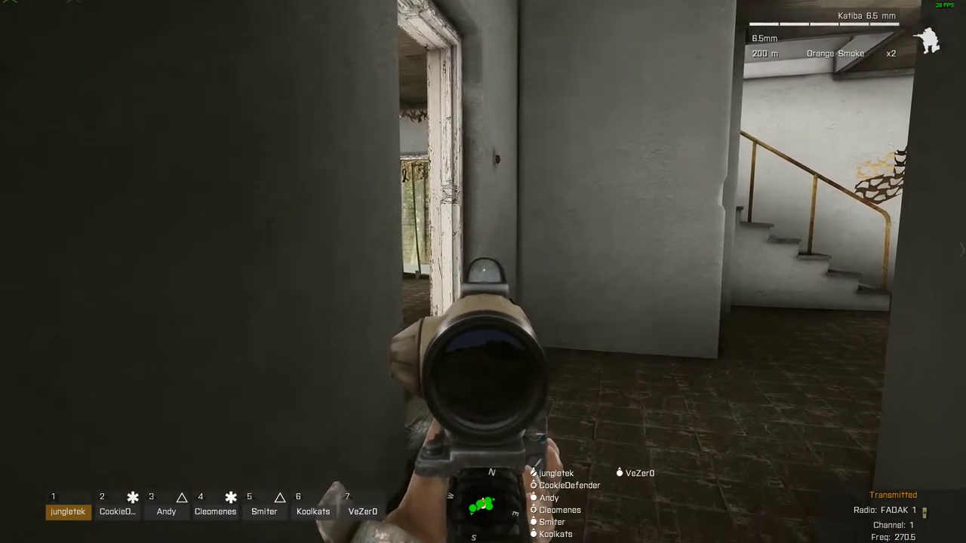
{"action": "key", "text": "w"}
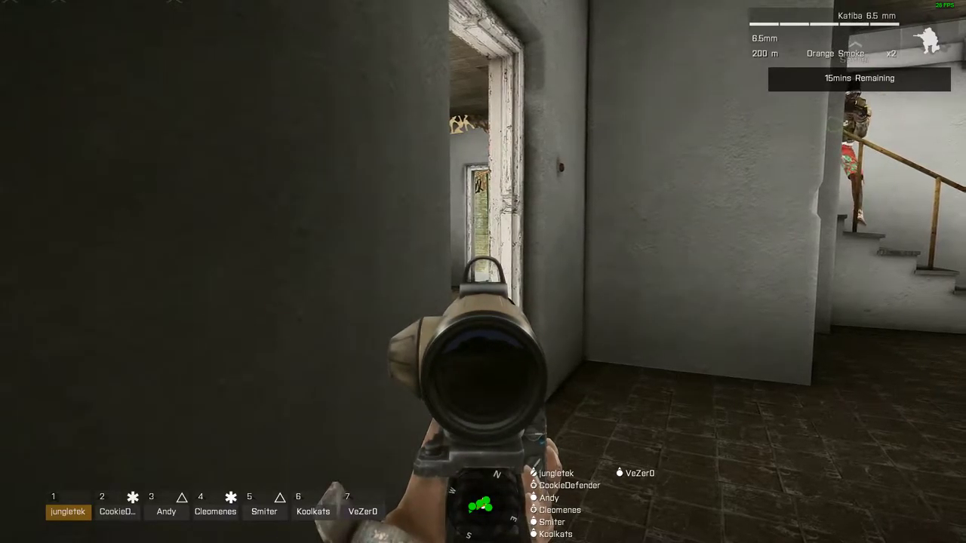
{"action": "key", "text": "Caps_Lock"}
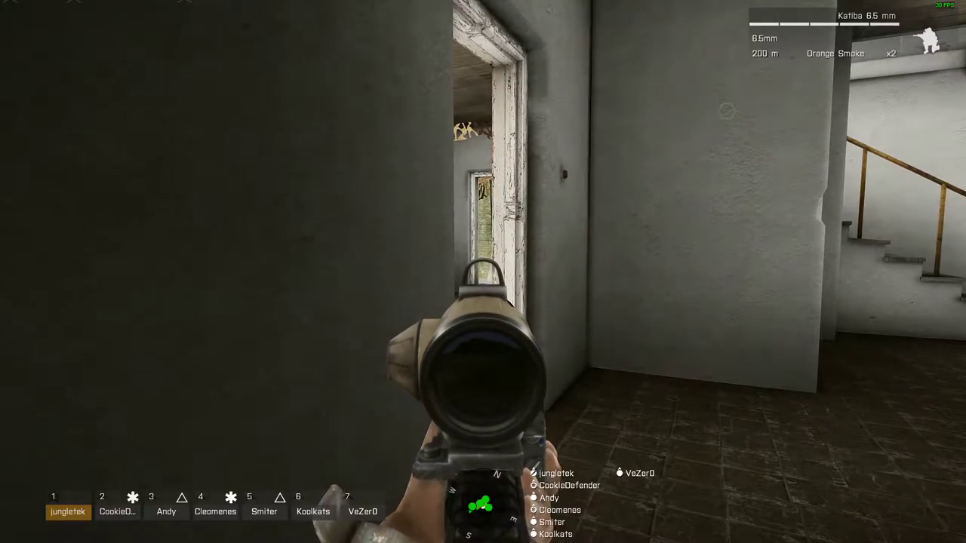
{"action": "key", "text": "Caps_Lock"}
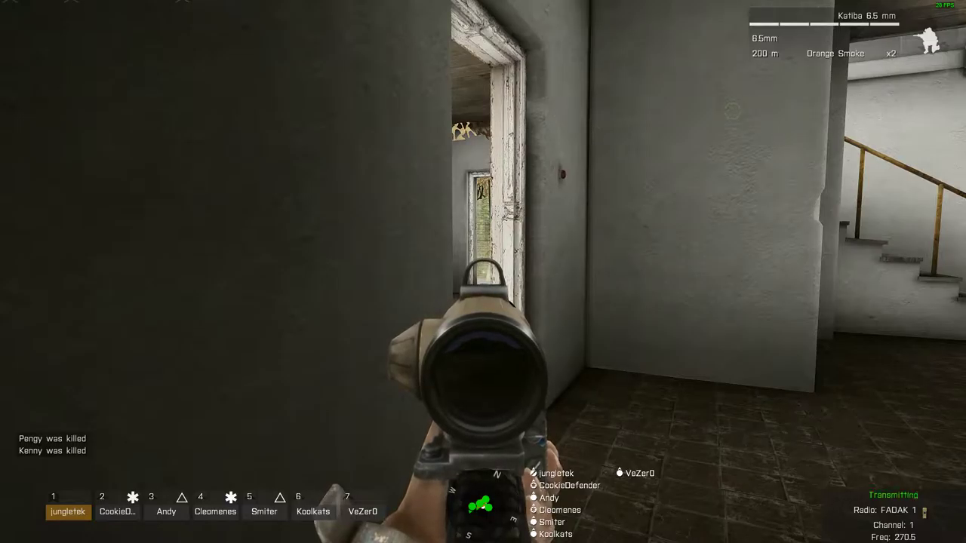
{"action": "left_click", "coordinate": [483, 272]}
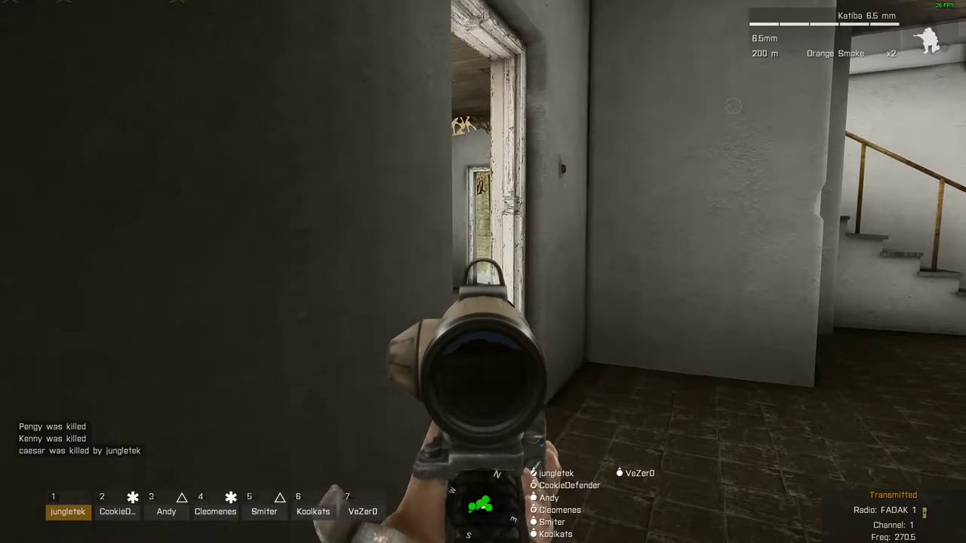
{"action": "key", "text": "Caps_Lock"}
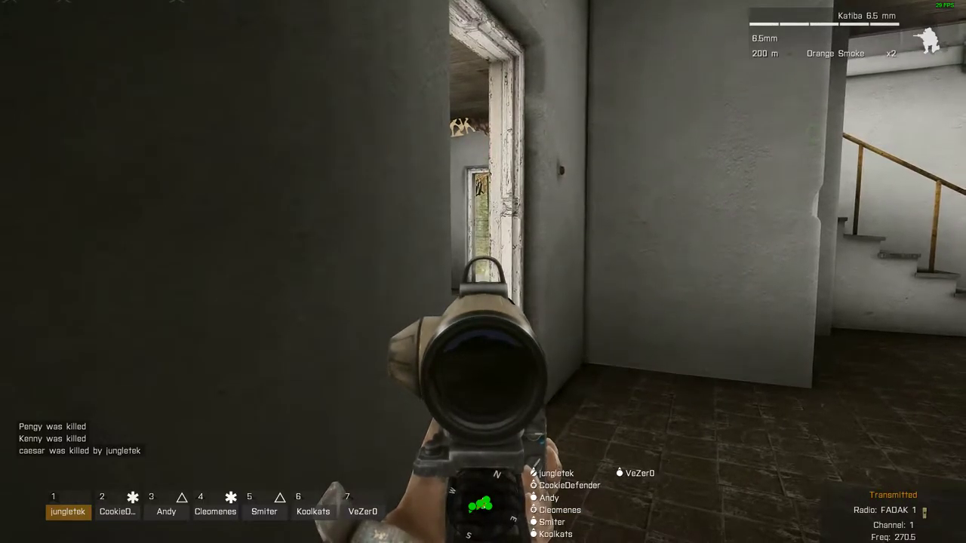
{"action": "key", "text": "Caps_Lock"}
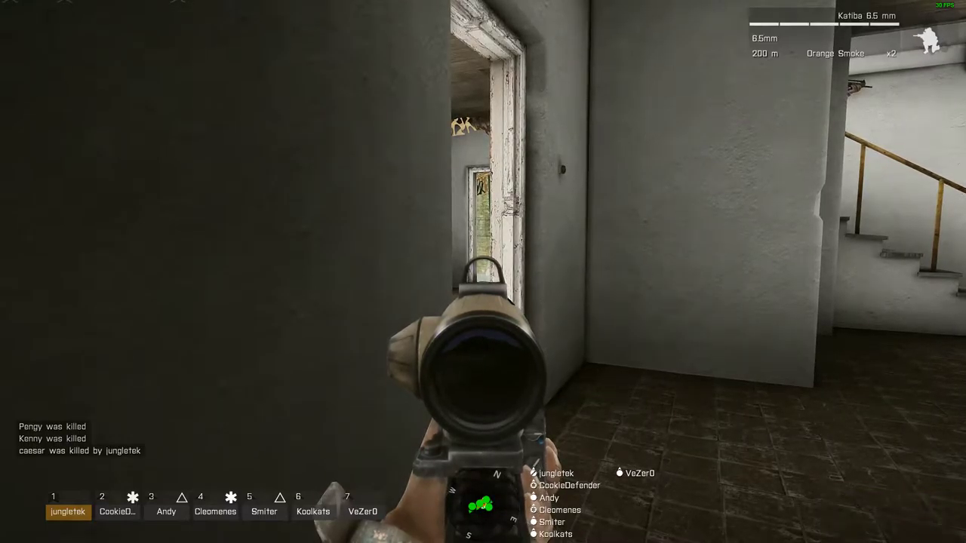
{"action": "key", "text": "Caps_Lock"}
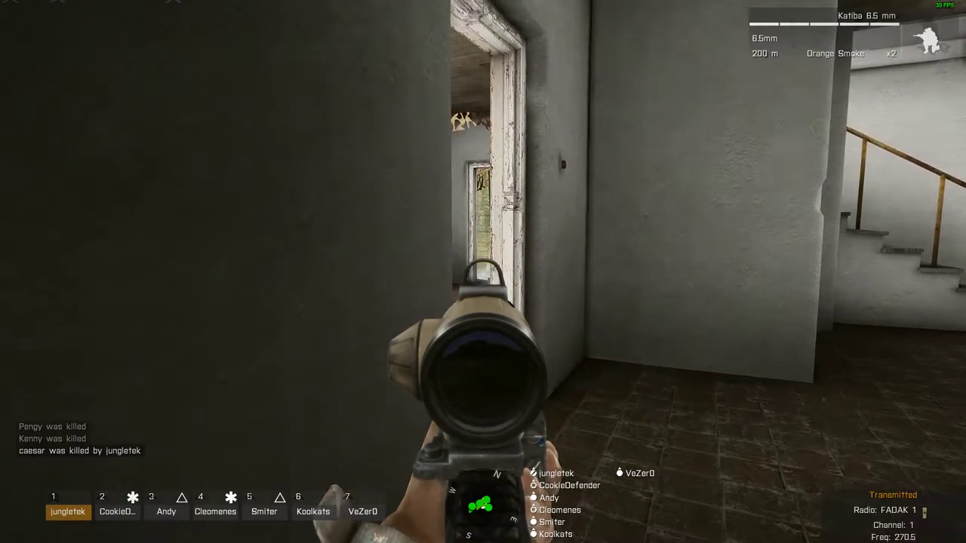
{"action": "key", "text": "Caps_Lock"}
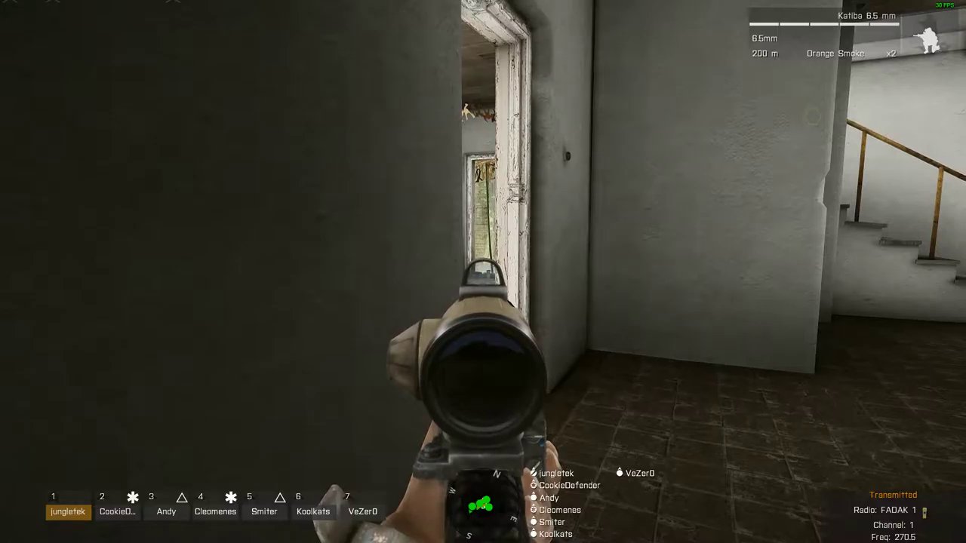
{"action": "right_click", "coordinate": [483, 272]}
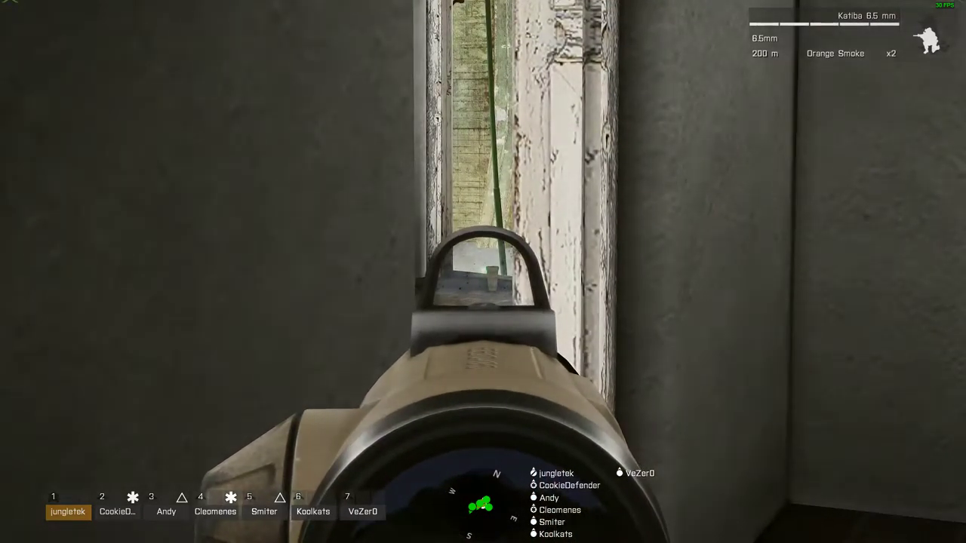
{"action": "right_click", "coordinate": [483, 272]}
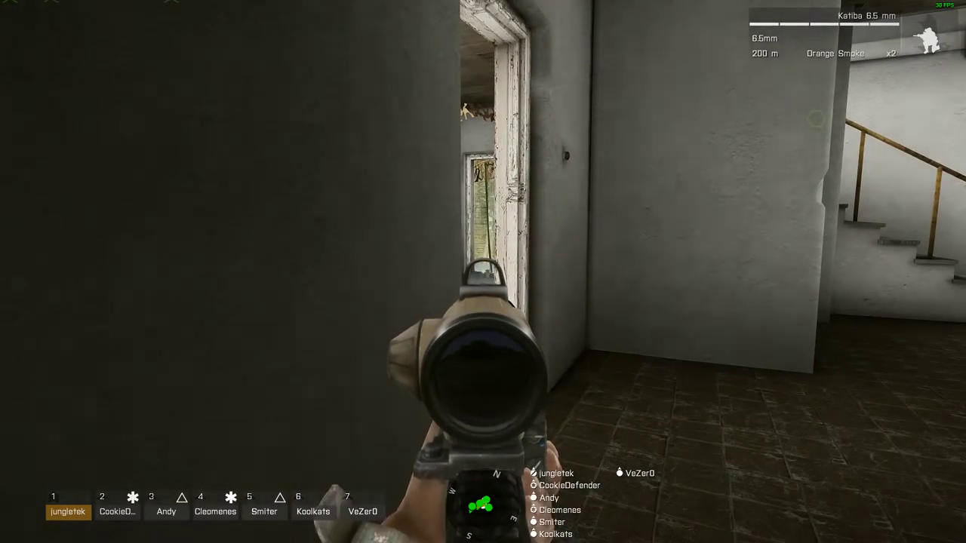
{"action": "key", "text": "Caps_Lock"}
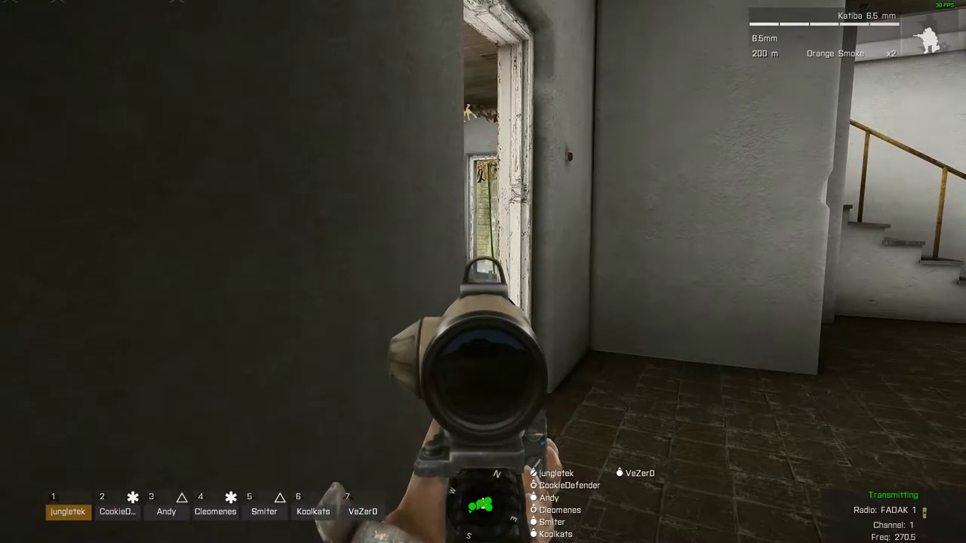
{"action": "key", "text": "d"}
{"action": "right_click", "coordinate": [483, 271]}
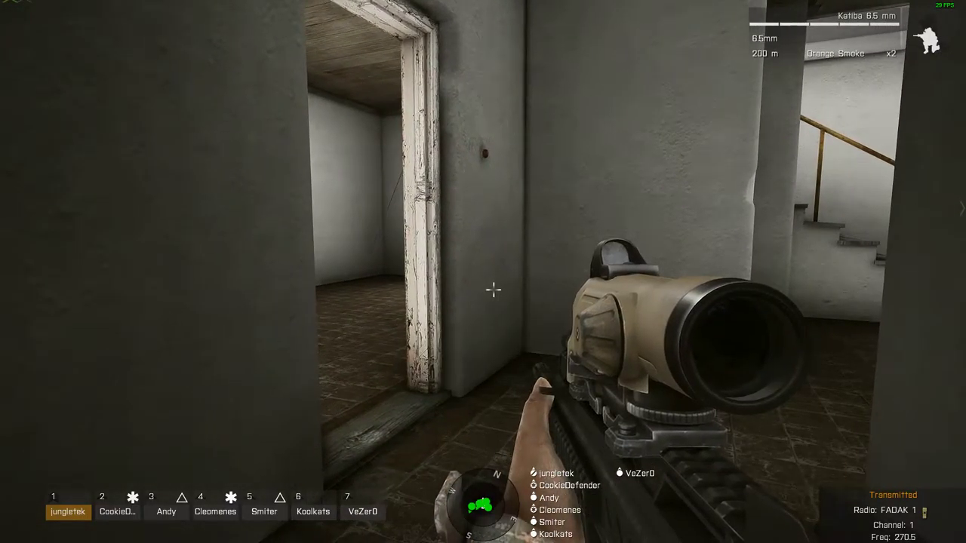
{"action": "key", "text": "Caps_Lock"}
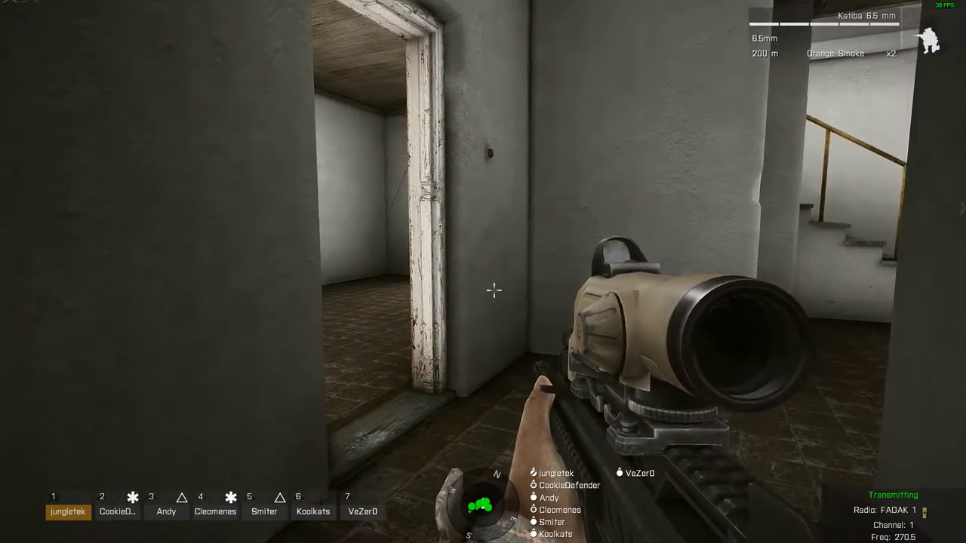
{"action": "right_click", "coordinate": [493, 290]}
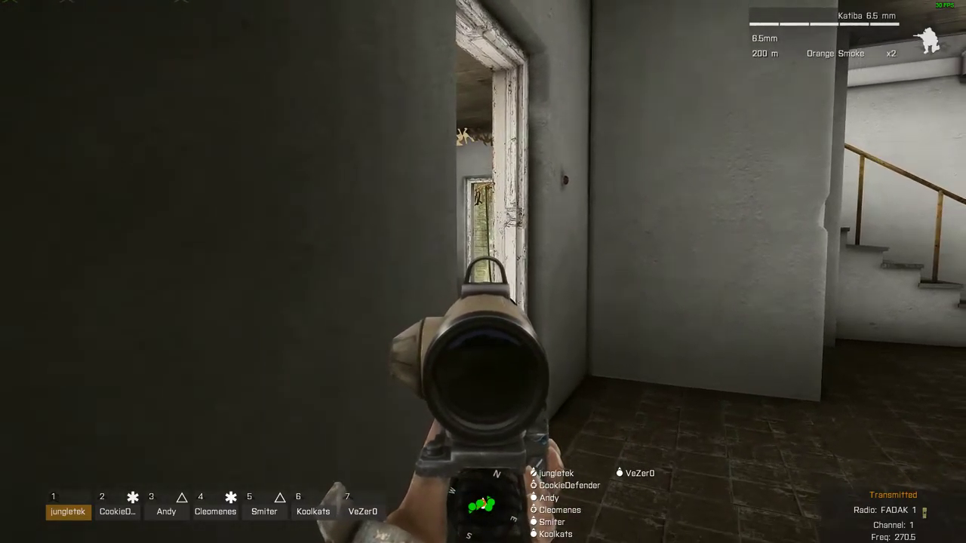
{"action": "key", "text": "Caps_Lock"}
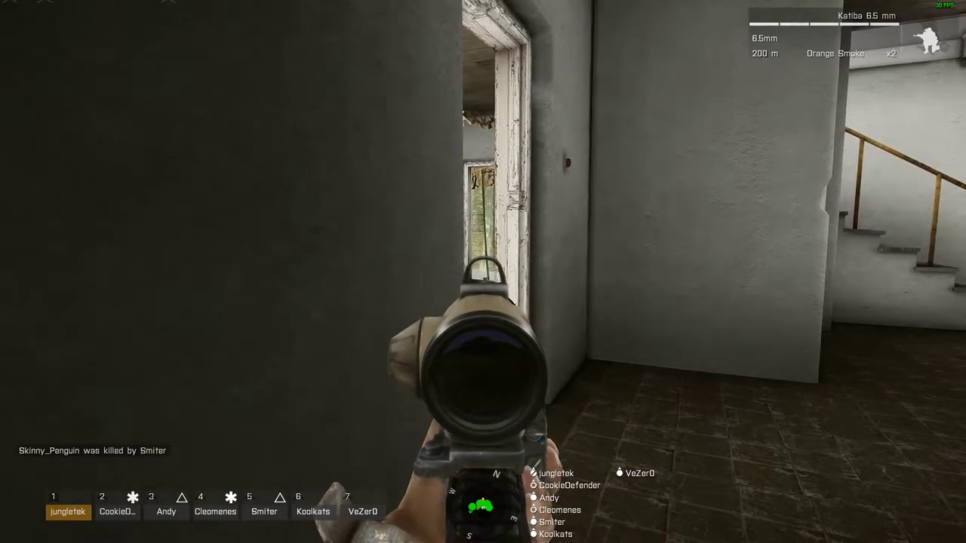
{"action": "key", "text": "Caps_Lock"}
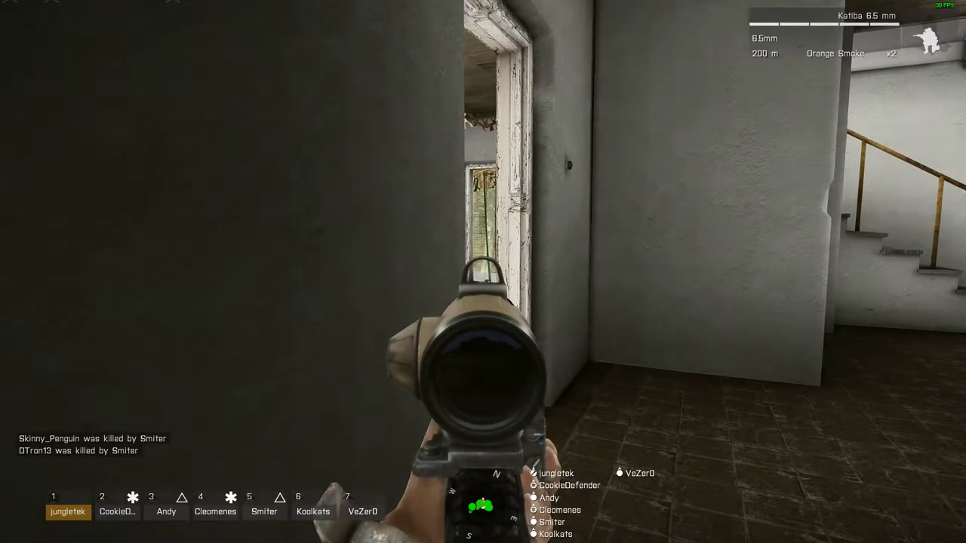
{"action": "key", "text": "w"}
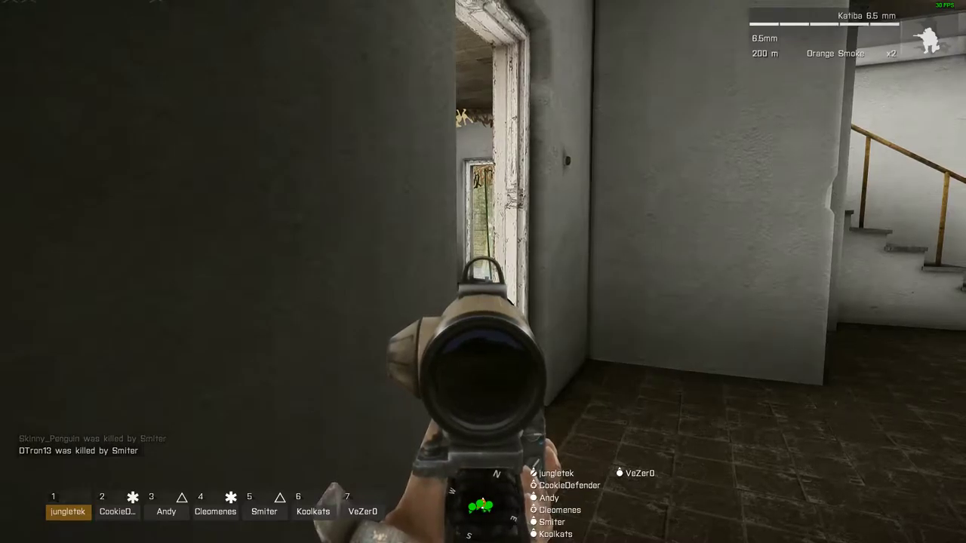
{"action": "right_click", "coordinate": [483, 272]}
{"action": "key", "text": "w"}
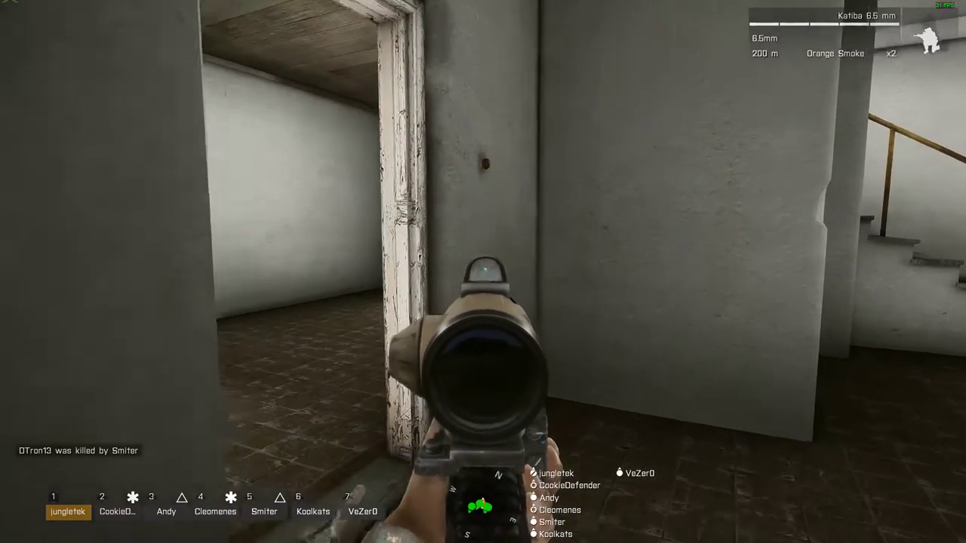
{"action": "key", "text": "s"}
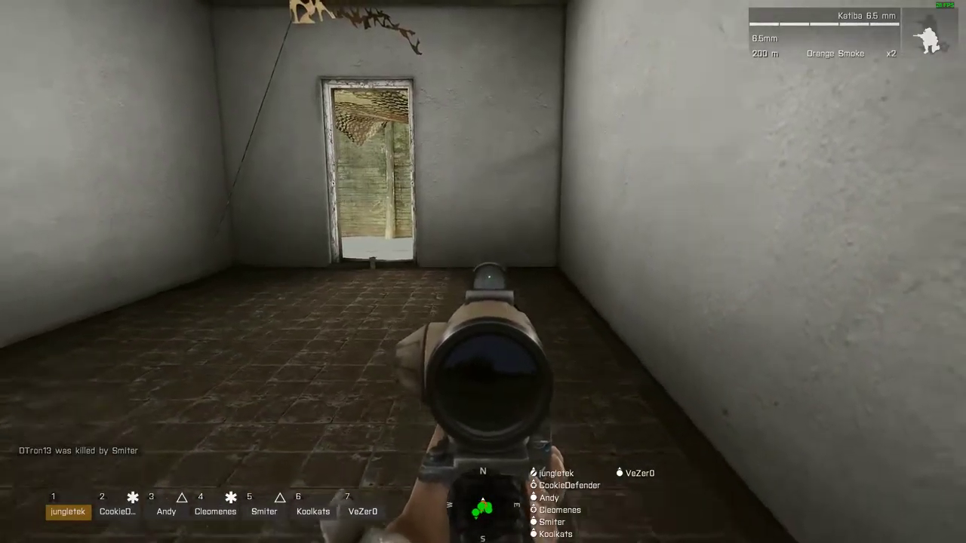
{"action": "key", "text": "s"}
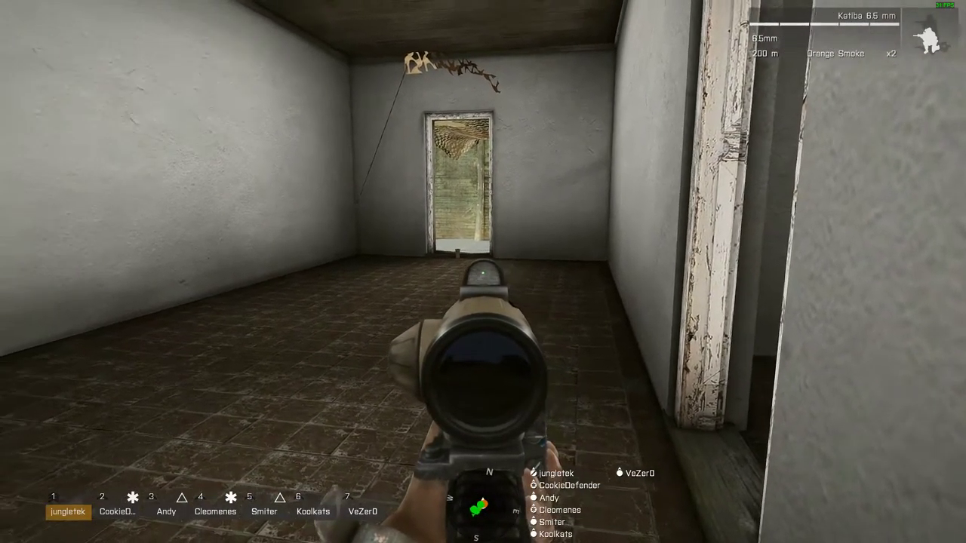
{"action": "key", "text": "w"}
{"action": "key", "text": "s"}
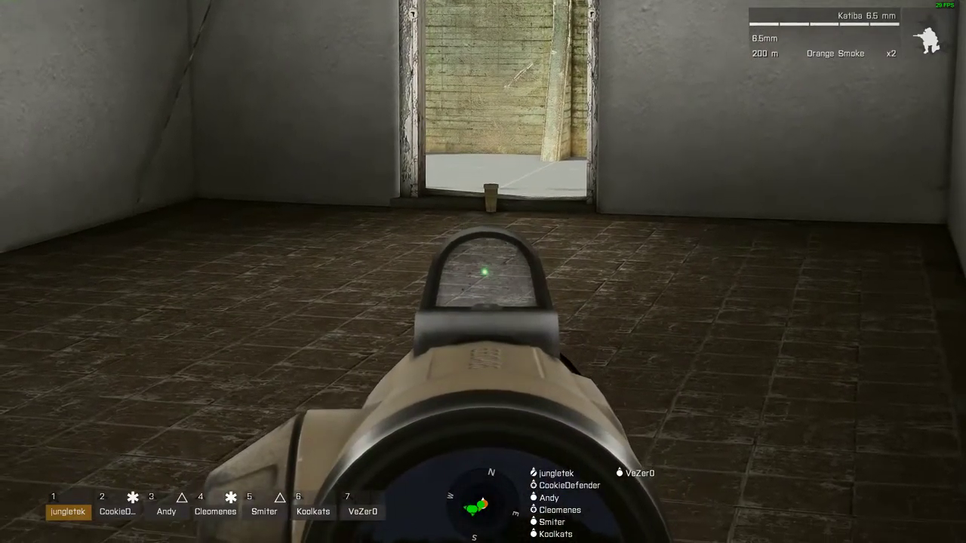
{"action": "key", "text": "s"}
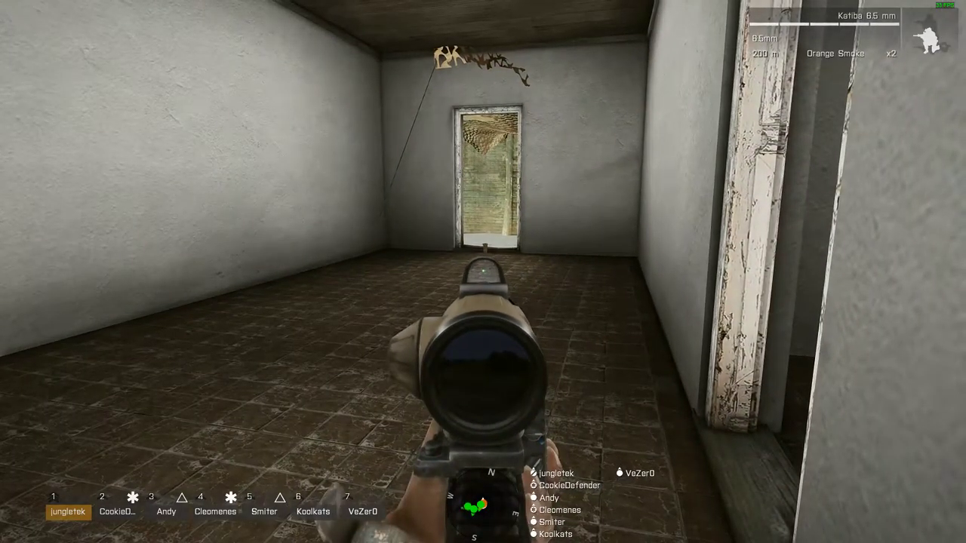
{"action": "key", "text": "s"}
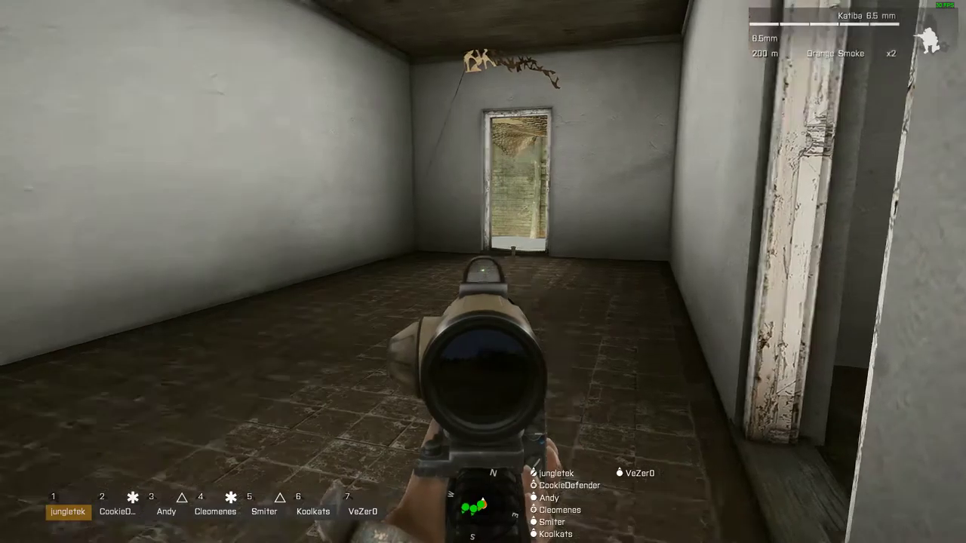
{"action": "key", "text": "w"}
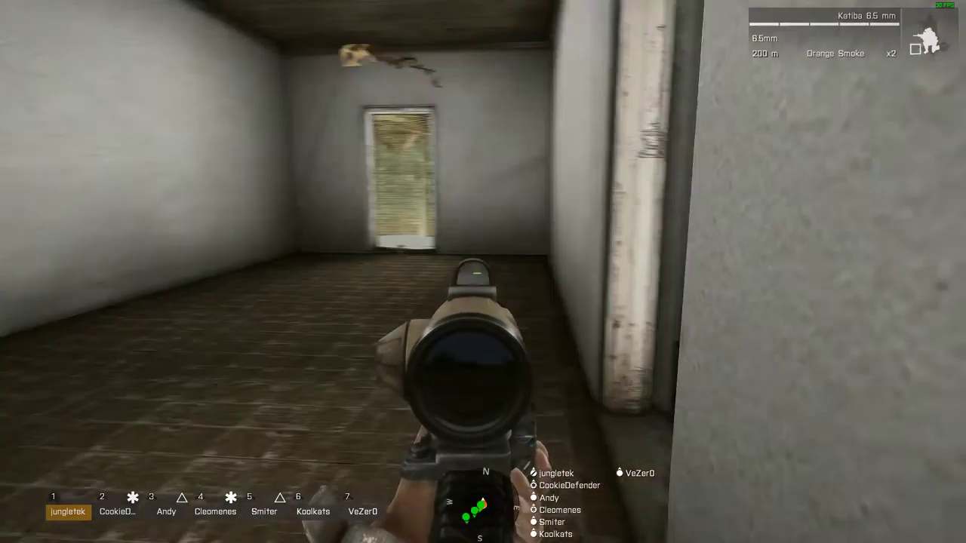
{"action": "key", "text": "w"}
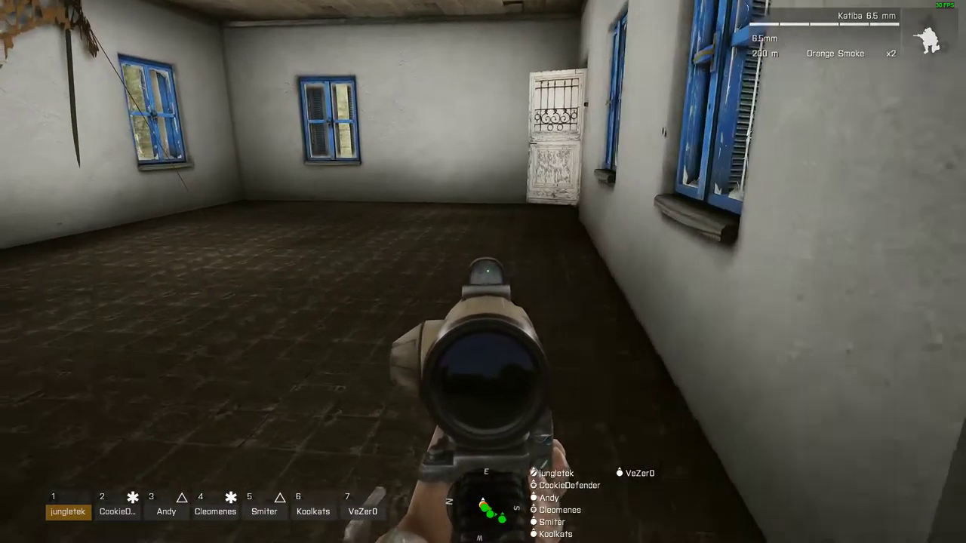
{"action": "key", "text": "w"}
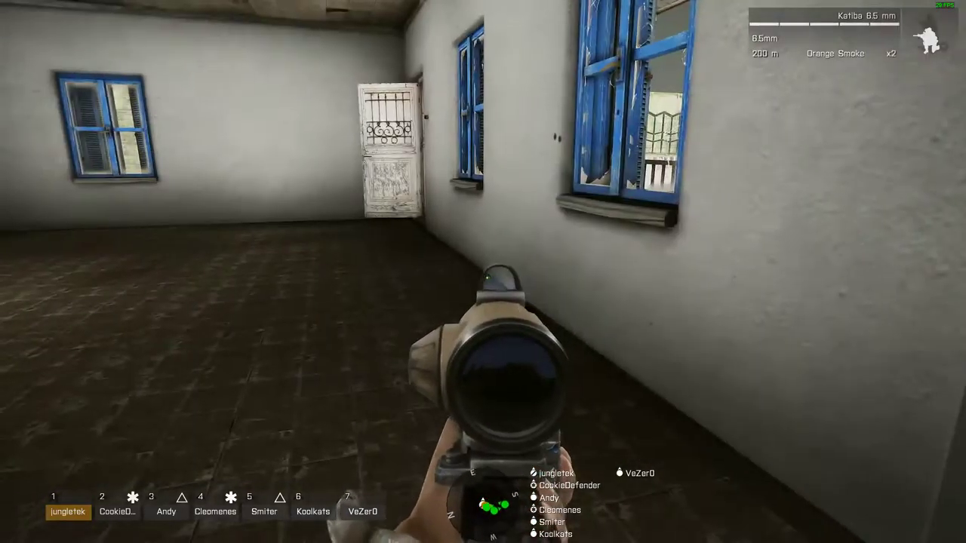
{"action": "key", "text": "w"}
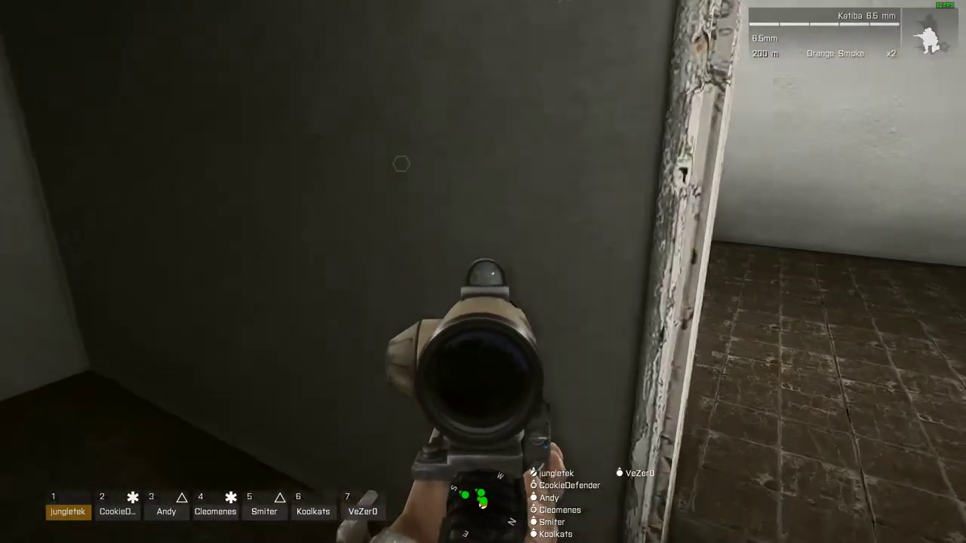
{"action": "key", "text": "w"}
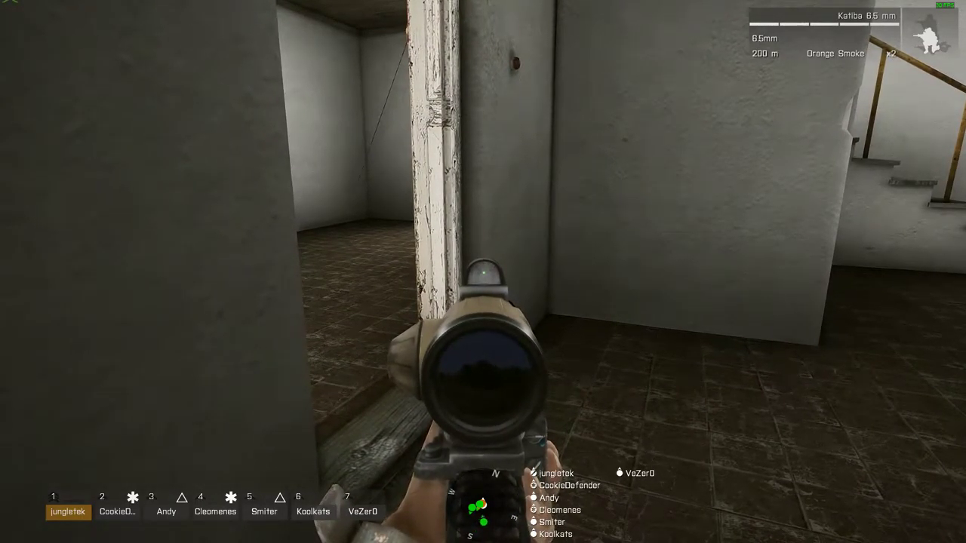
{"action": "key", "text": "a"}
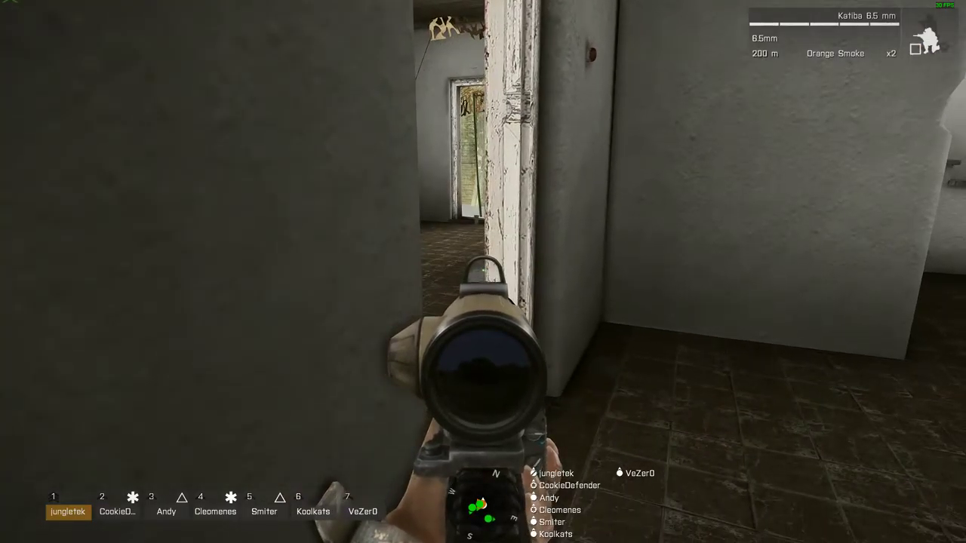
{"action": "key", "text": "a"}
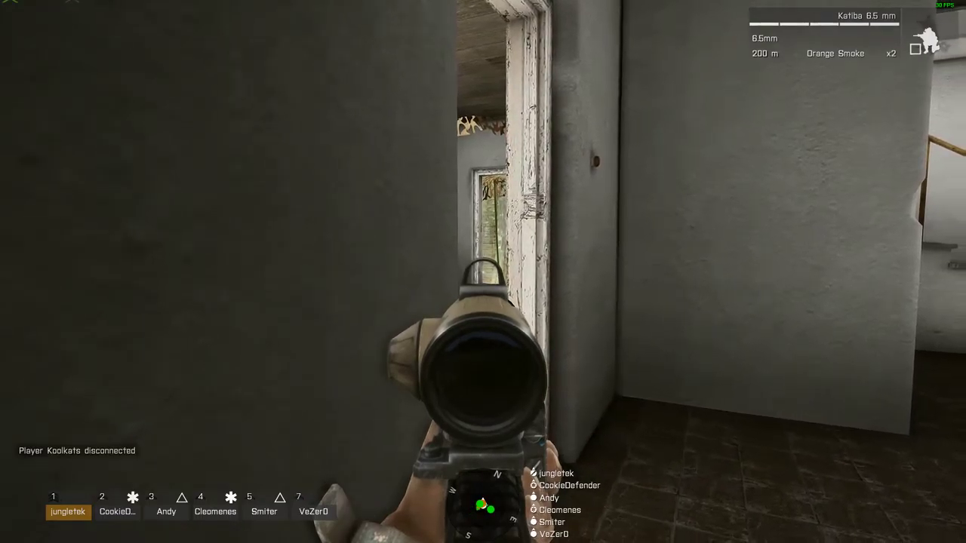
{"action": "key", "text": "d"}
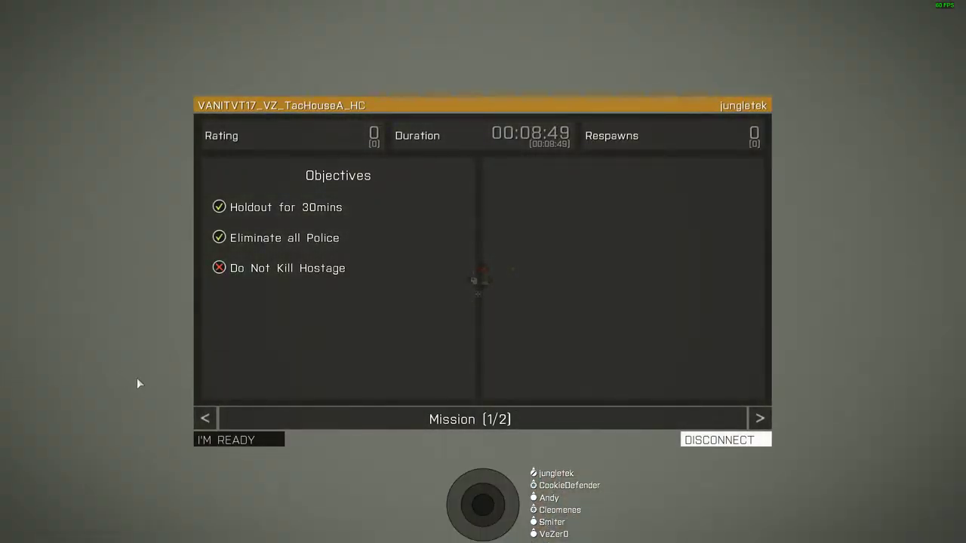
{"action": "left_click", "coordinate": [759, 419]}
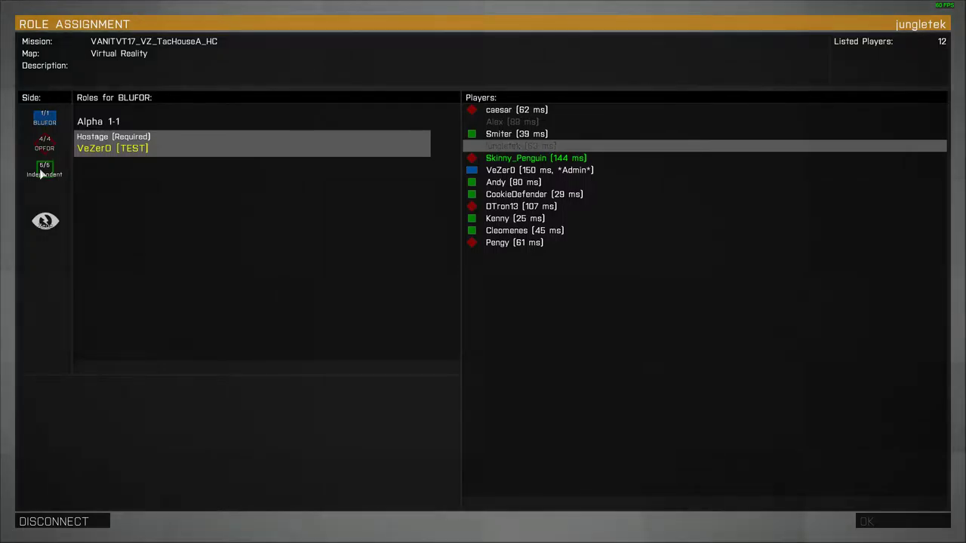
{"action": "left_click", "coordinate": [41, 174]}
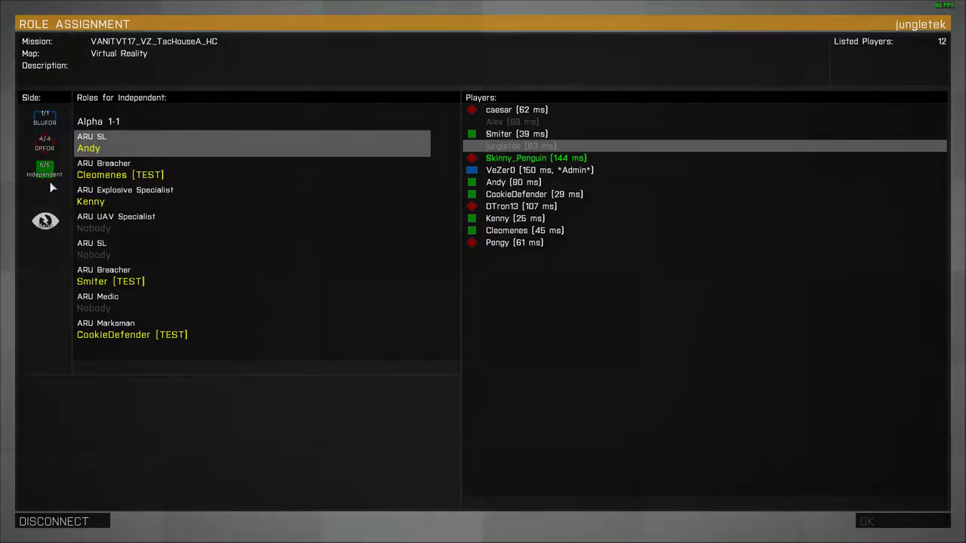
{"action": "key", "text": "equal"}
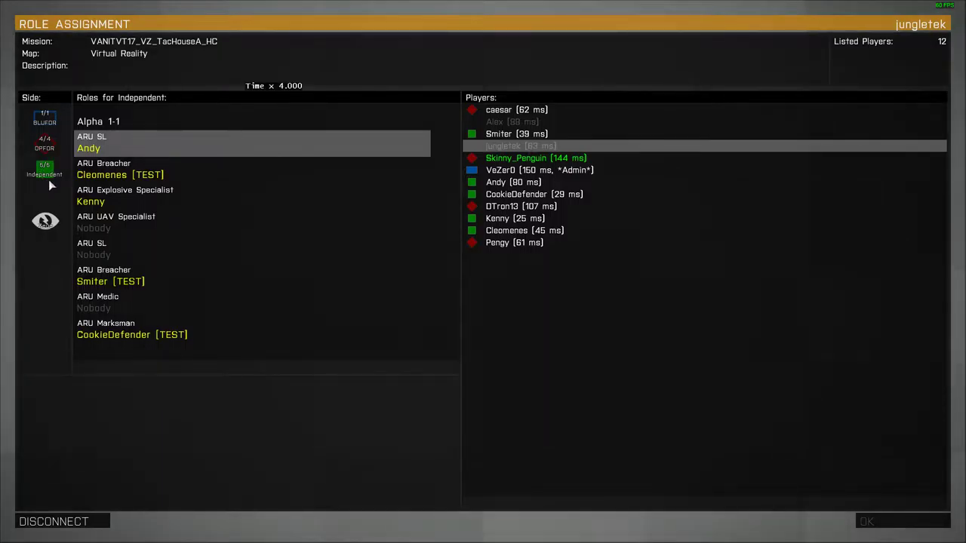
{"action": "key", "text": "minus"}
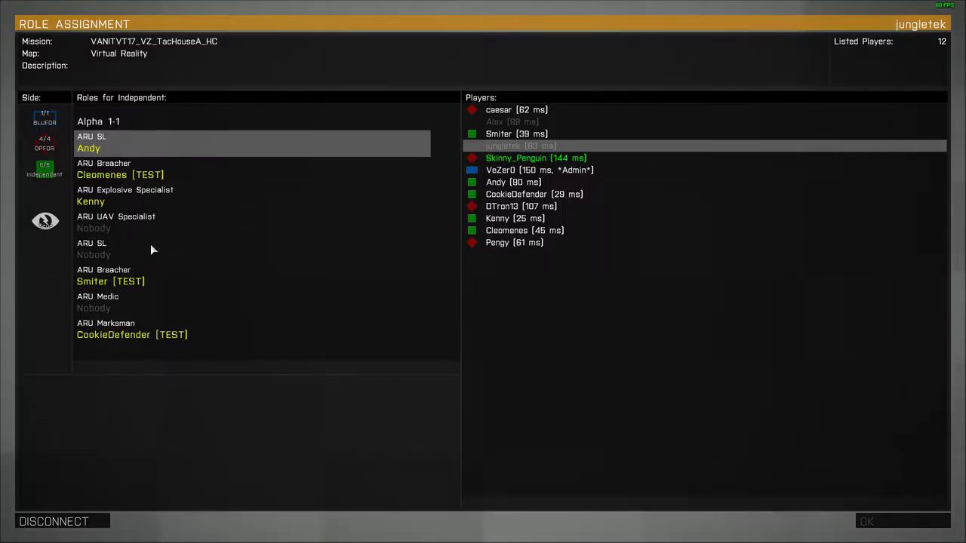
{"action": "left_click", "coordinate": [108, 253]}
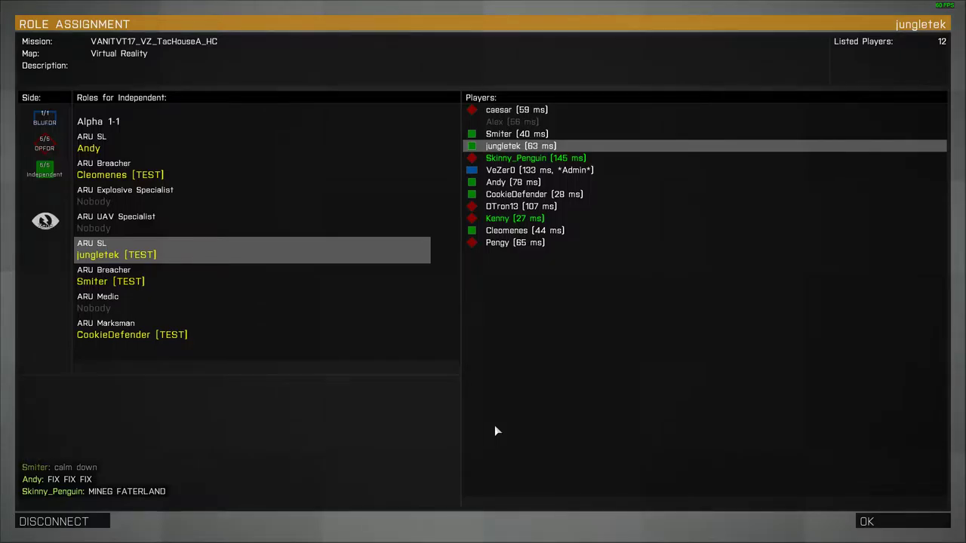
{"action": "key", "text": "slash"}
{"action": "type", "text": "for v=aryin"}
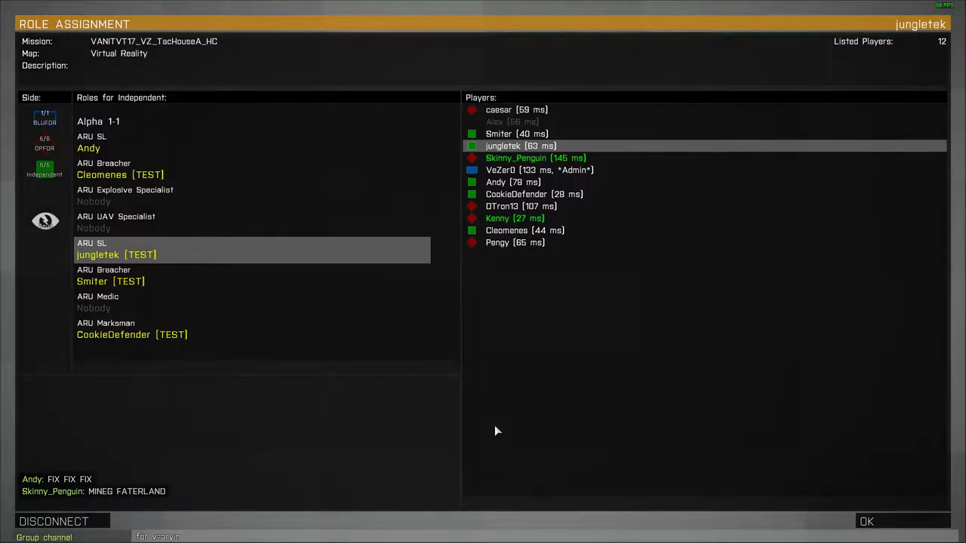
{"action": "key", "text": "BackSpace"}
{"action": "key", "text": "BackSpace"}
{"action": "key", "text": "BackSpace"}
{"action": "key", "text": "BackSpace"}
{"action": "type", "text": "s"}
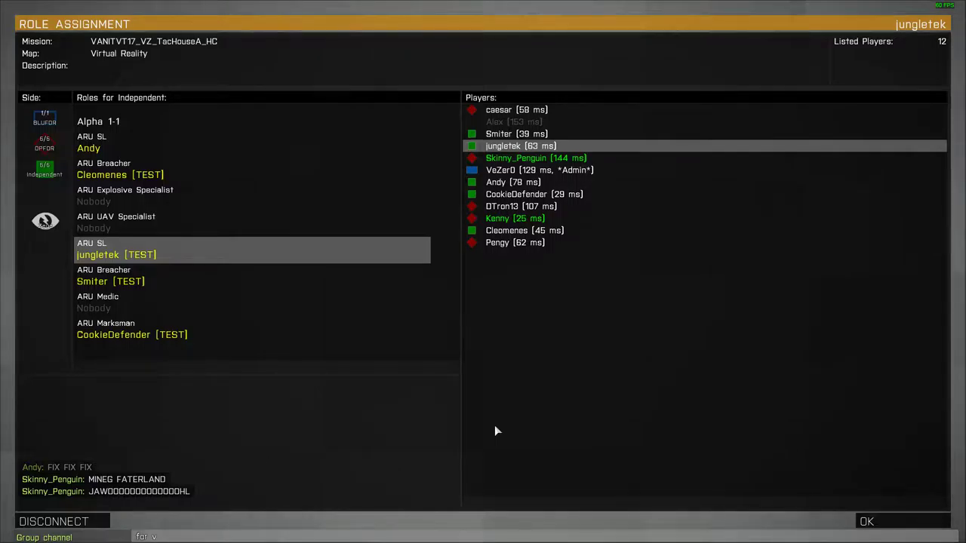
{"action": "key", "text": "BackSpace"}
{"action": "type", "text": "arying value"}
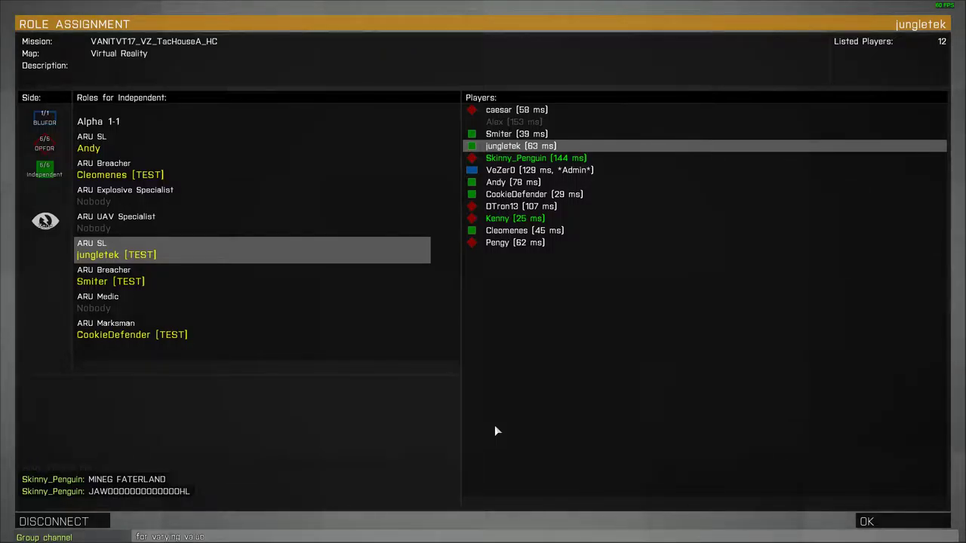
{"action": "type", "text": "s of 'h"}
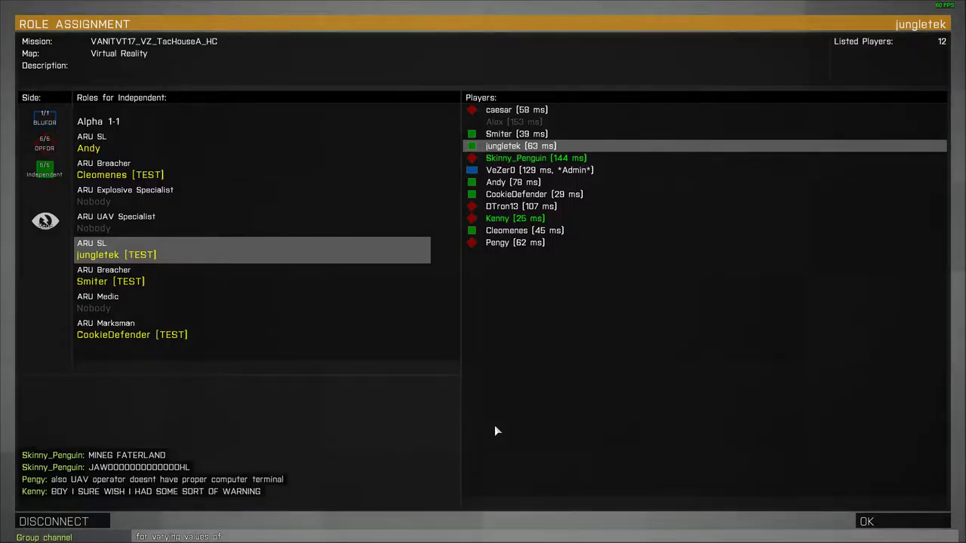
{"action": "type", "text": "elp'"}
{"action": "key", "text": "Return"}
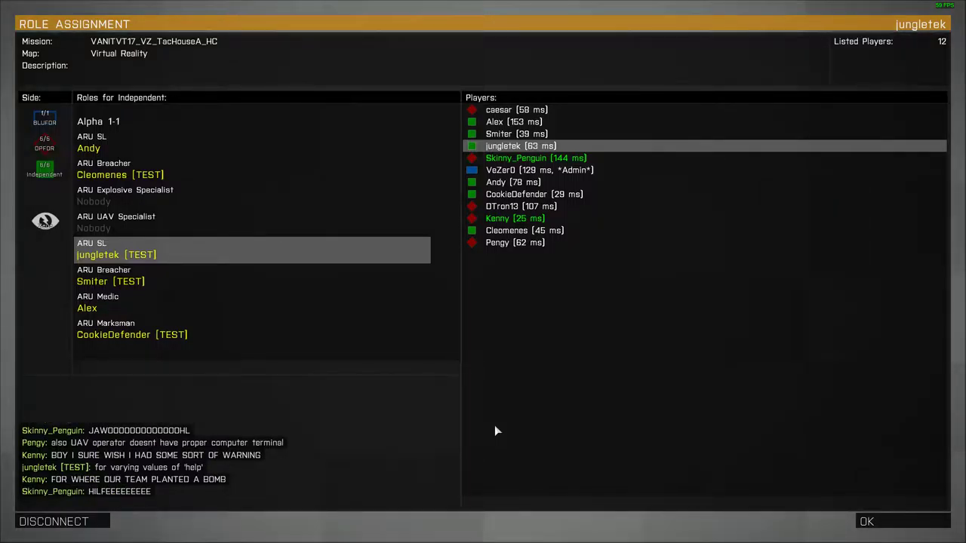
{"action": "key", "text": "slash"}
{"action": "type", "text": "tri"}
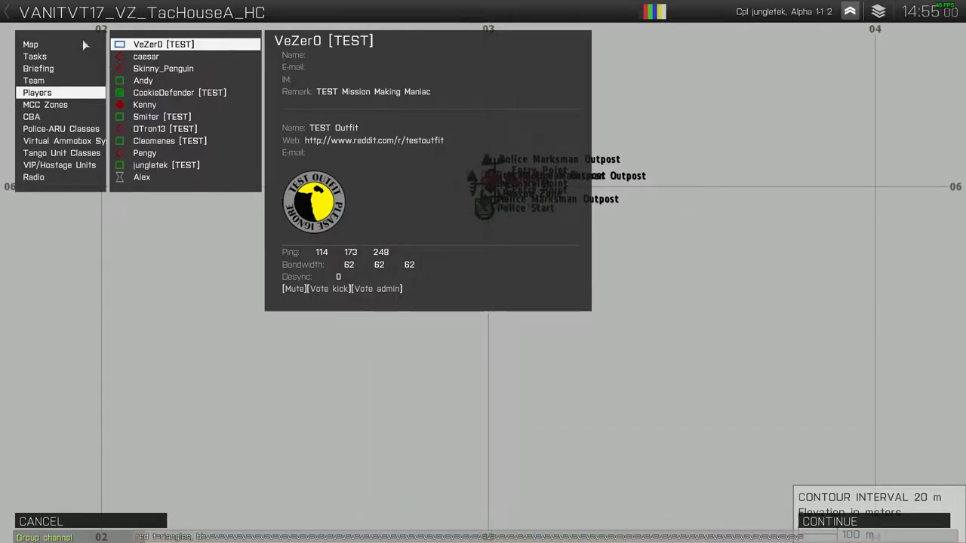
{"action": "left_click", "coordinate": [65, 44]}
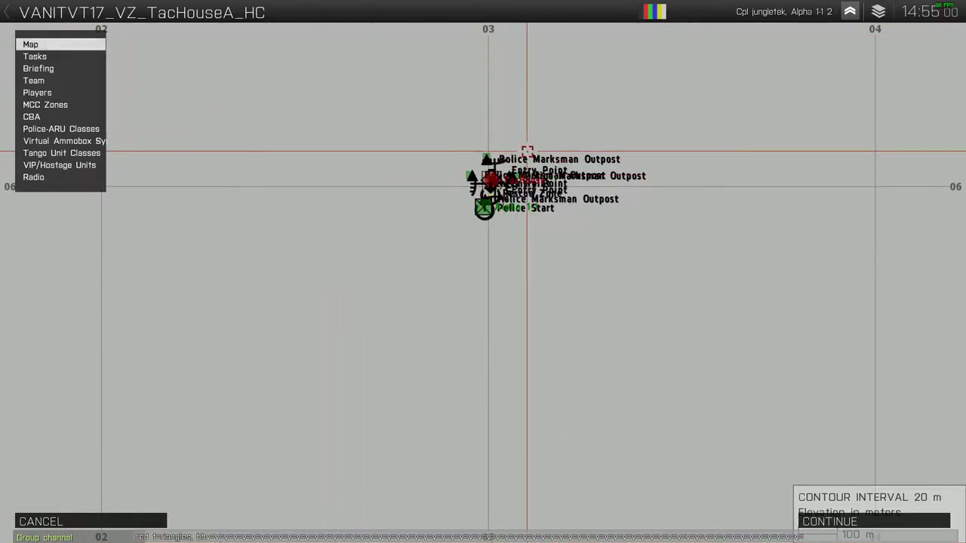
{"action": "scroll", "coordinate": [521, 169], "scroll_direction": "up", "scroll_amount": 5}
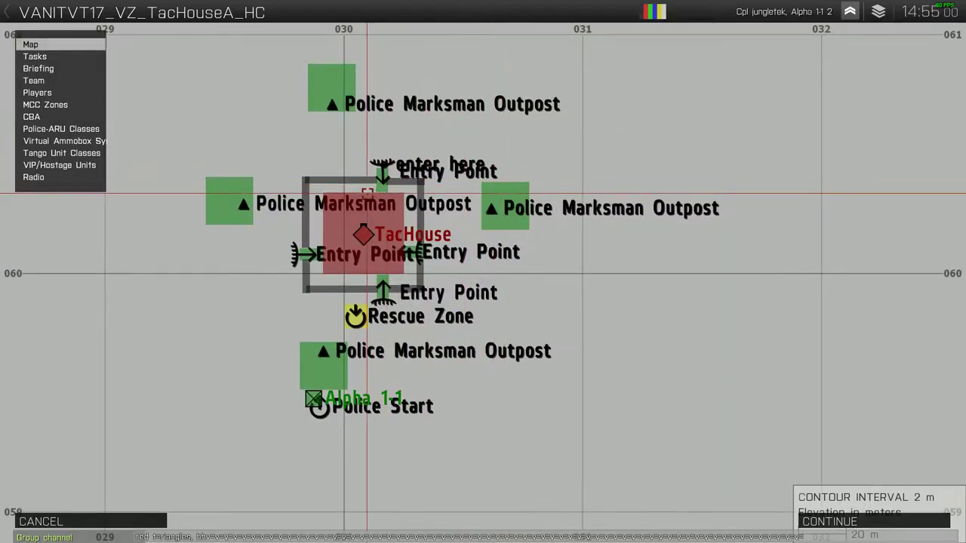
{"action": "scroll", "coordinate": [461, 264], "scroll_direction": "up", "scroll_amount": 2}
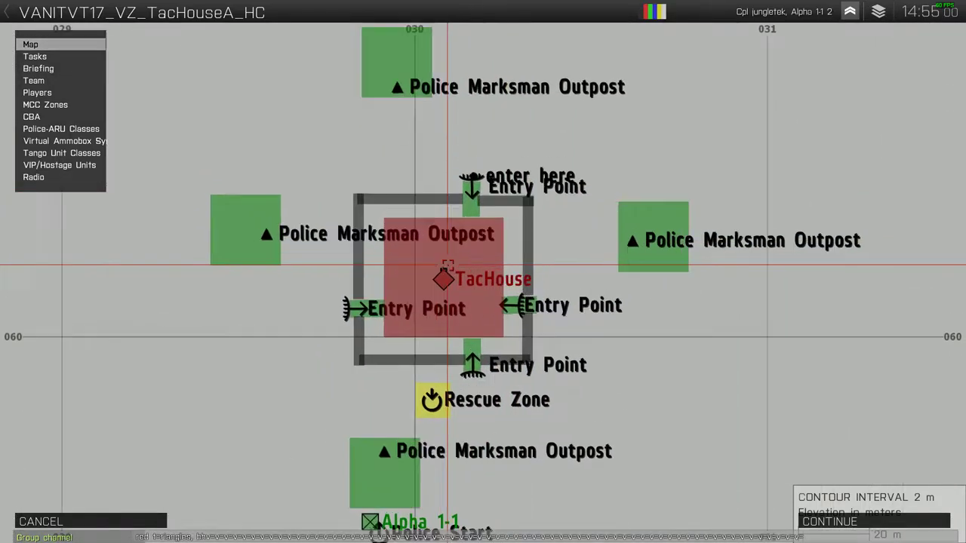
{"action": "scroll", "coordinate": [462, 265], "scroll_direction": "down", "scroll_amount": 1}
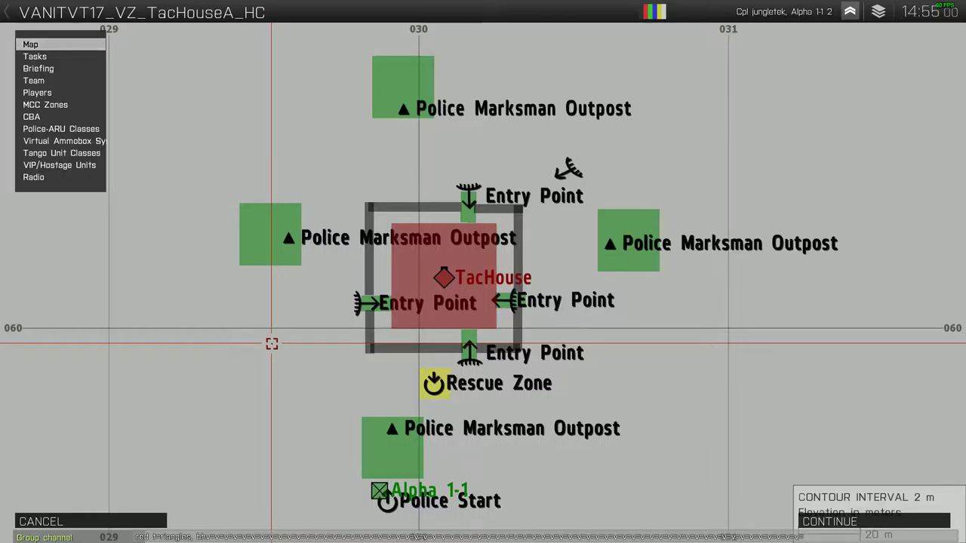
{"action": "key", "text": "Escape"}
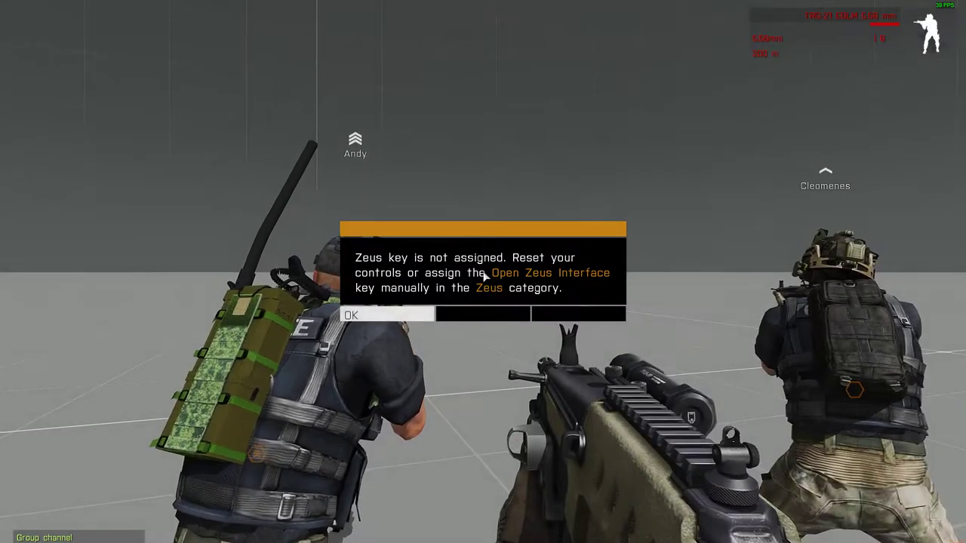
{"action": "key", "text": "Return"}
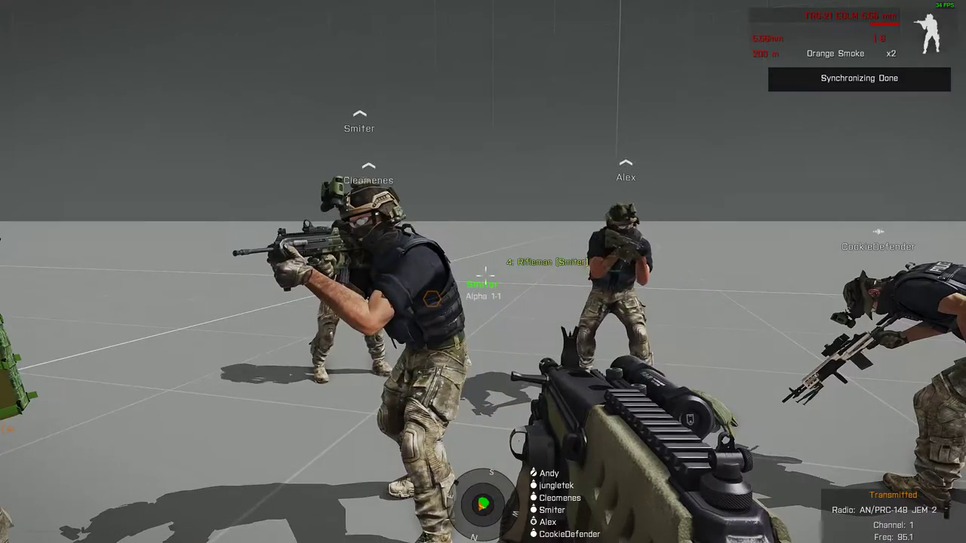
{"action": "key", "text": "Caps_Lock"}
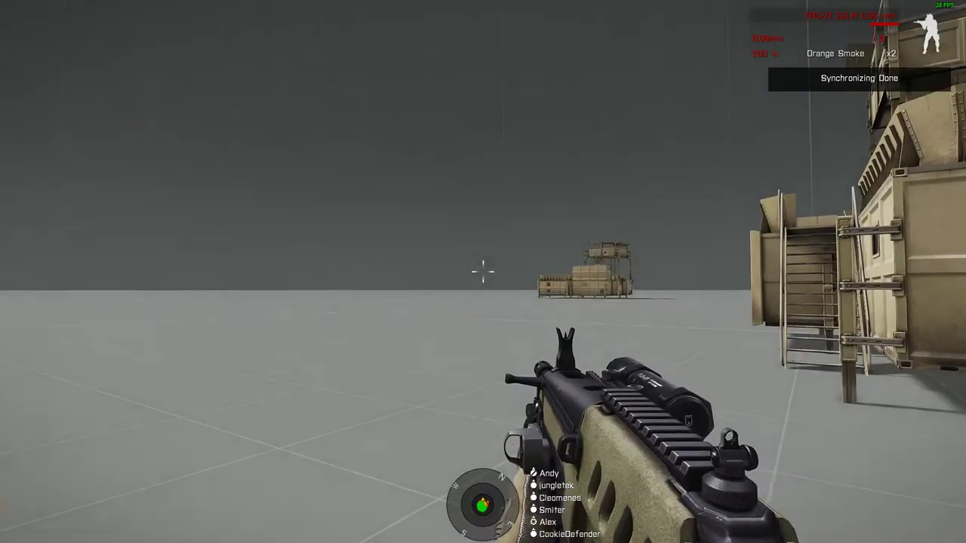
{"action": "key", "text": "Caps_Lock"}
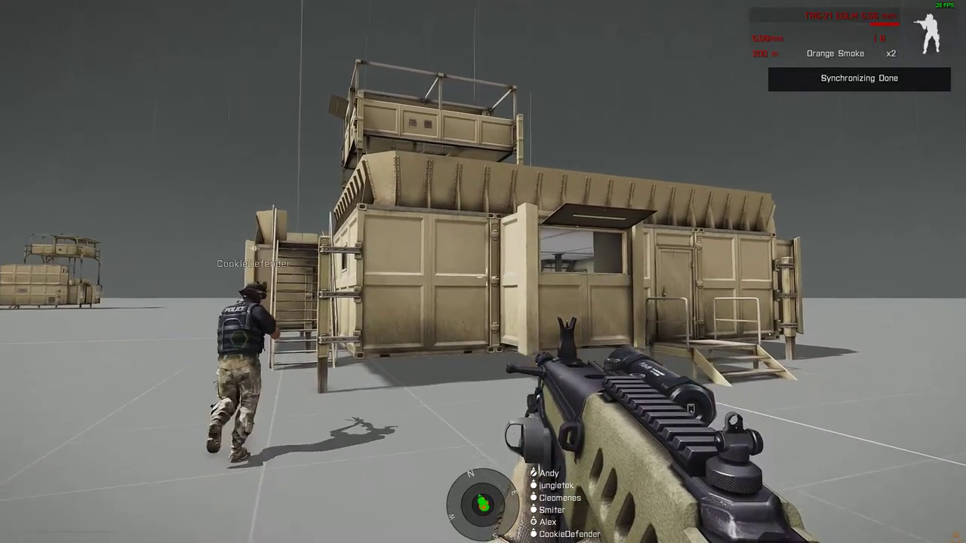
{"action": "key", "text": "r"}
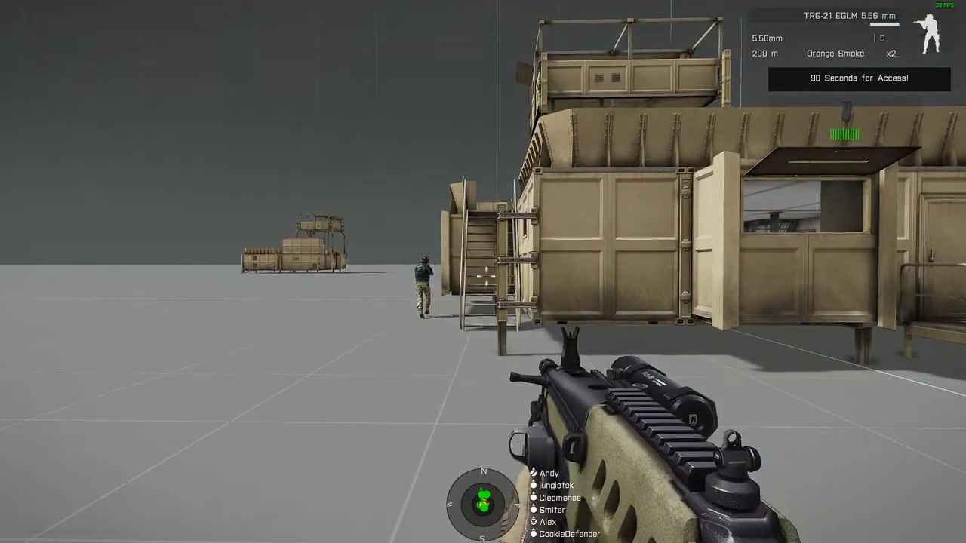
{"action": "right_click", "coordinate": [483, 271]}
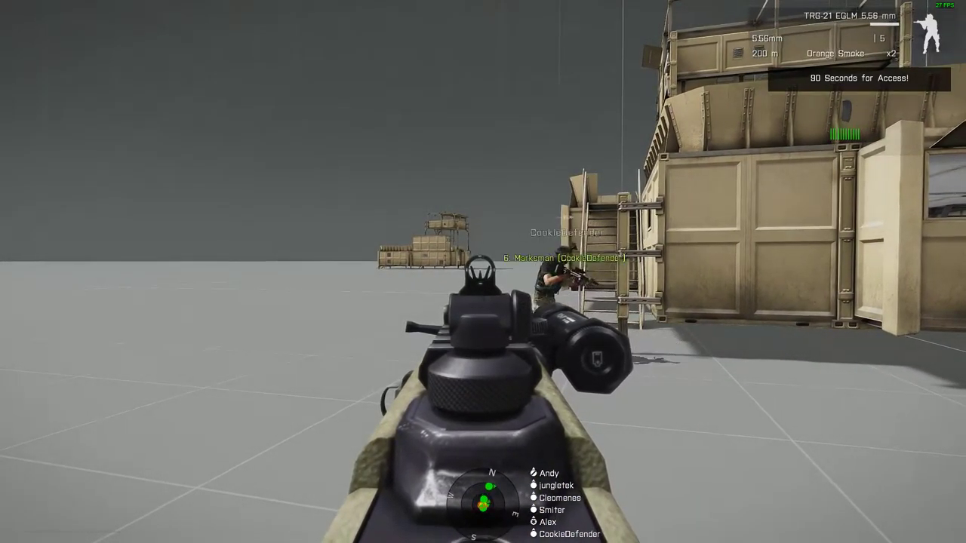
{"action": "right_click", "coordinate": [483, 272]}
{"action": "key", "text": "Caps_Lock"}
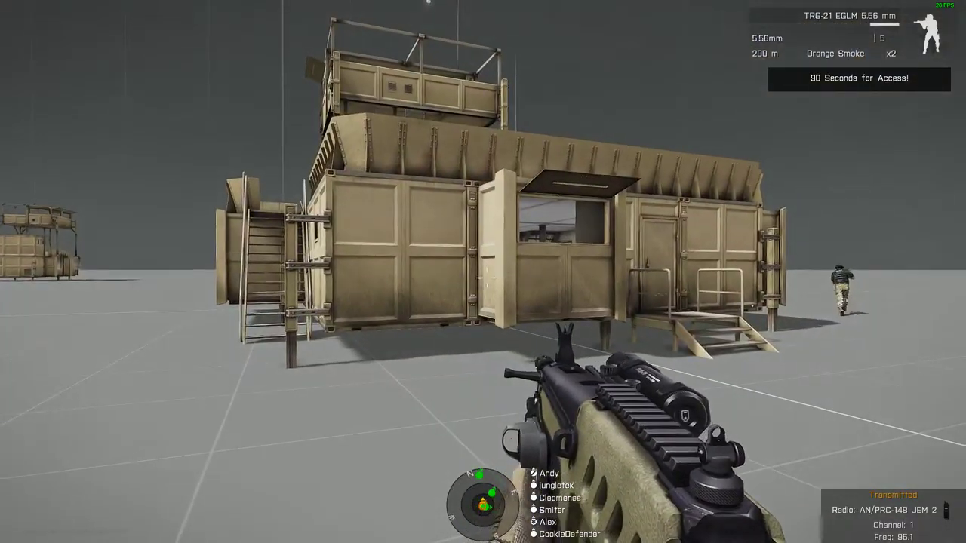
{"action": "key", "text": "shift+w"}
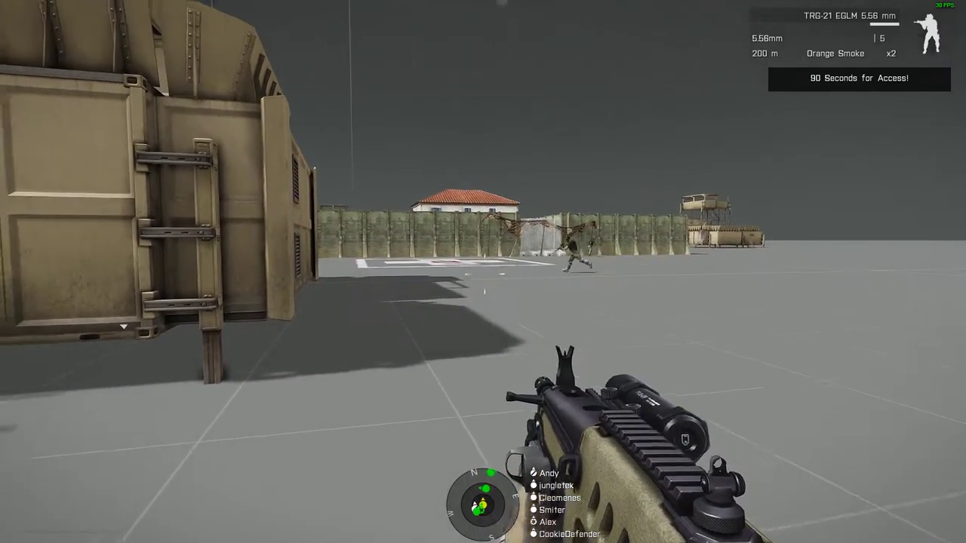
{"action": "key", "text": "shift+w"}
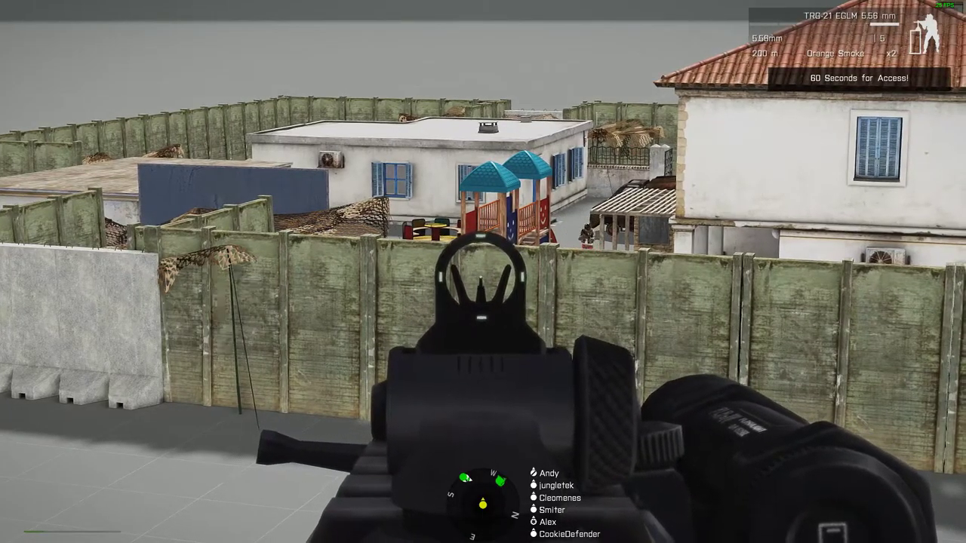
{"action": "key", "text": "x"}
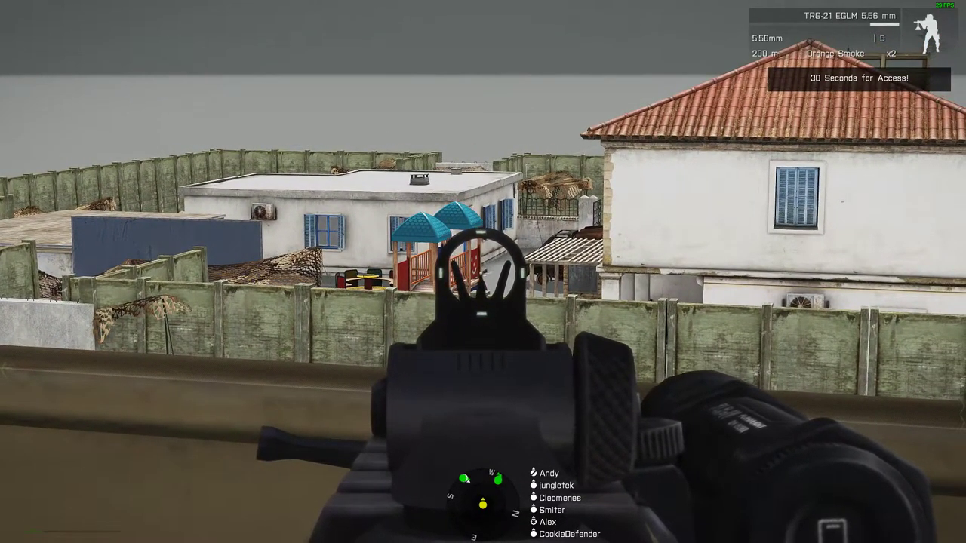
{"action": "key", "text": "a"}
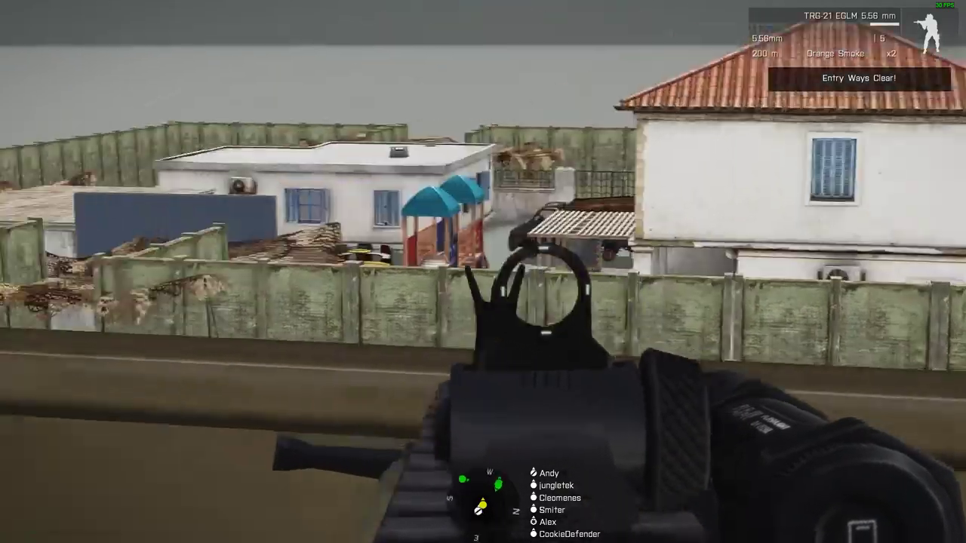
{"action": "right_click", "coordinate": [483, 272]}
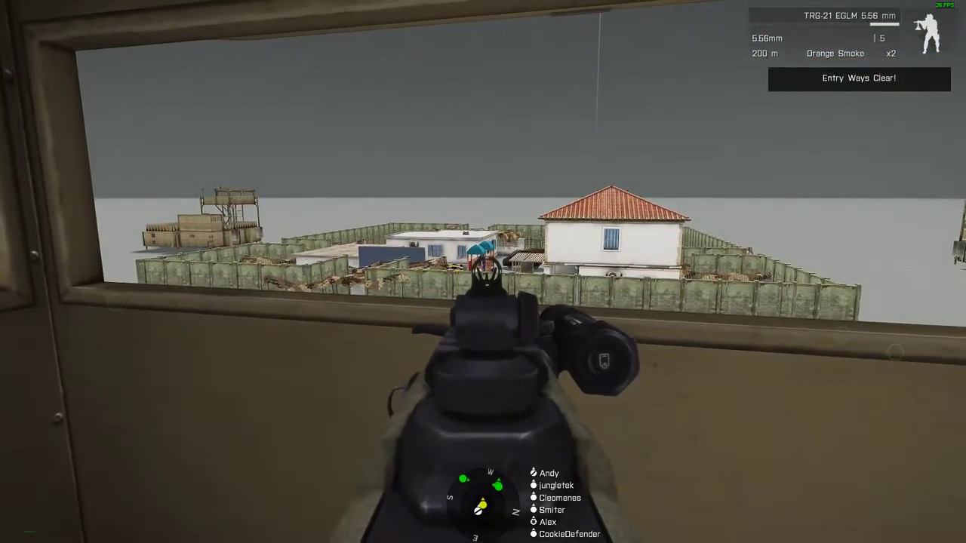
{"action": "key", "text": "x"}
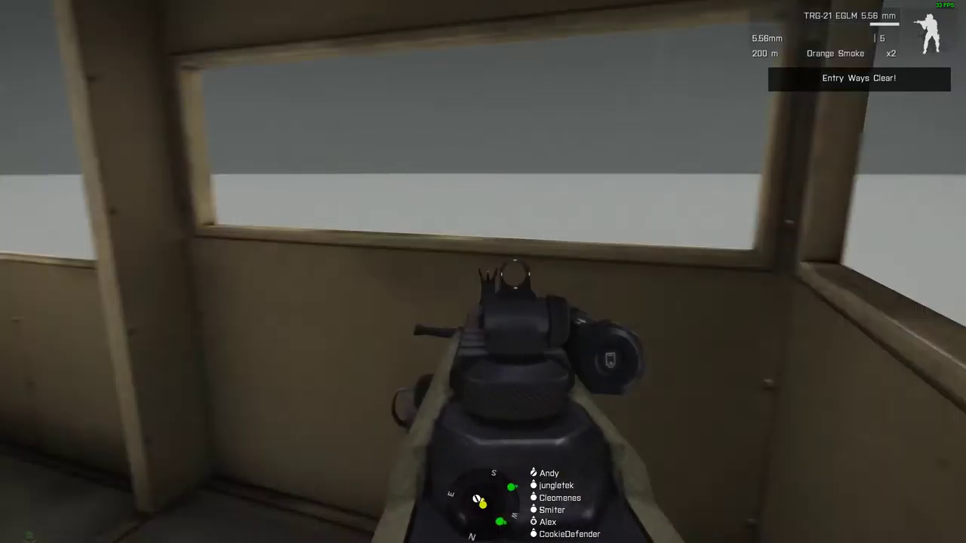
{"action": "key", "text": "Caps_Lock"}
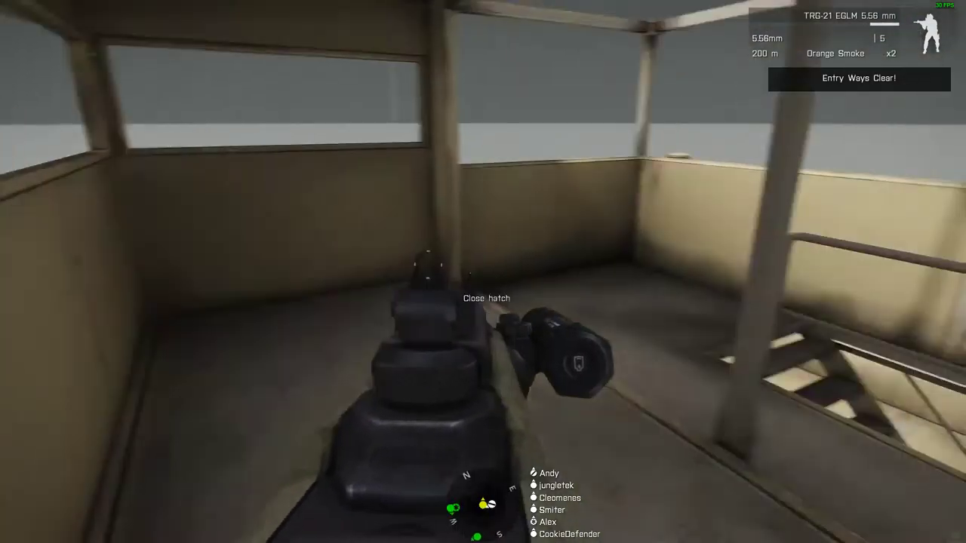
{"action": "key", "text": "w"}
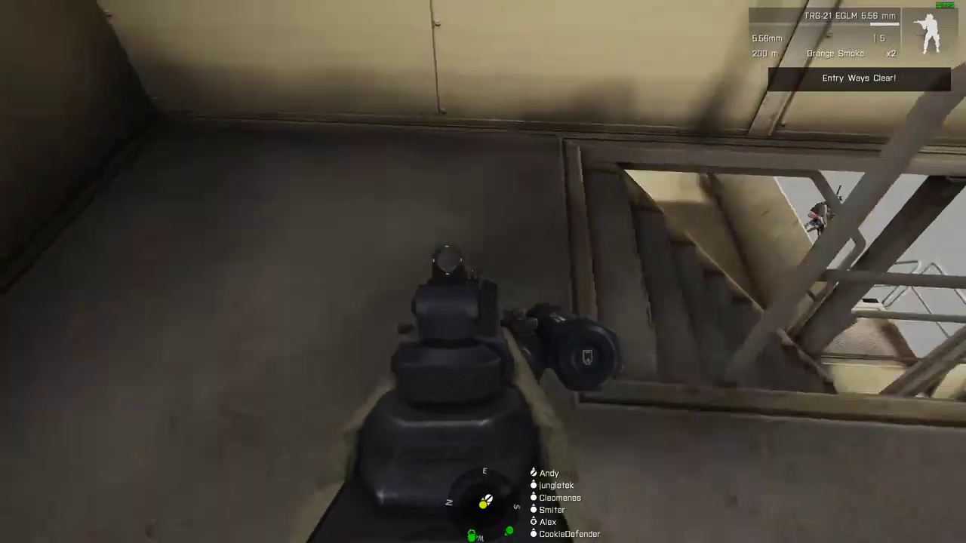
{"action": "key", "text": "w"}
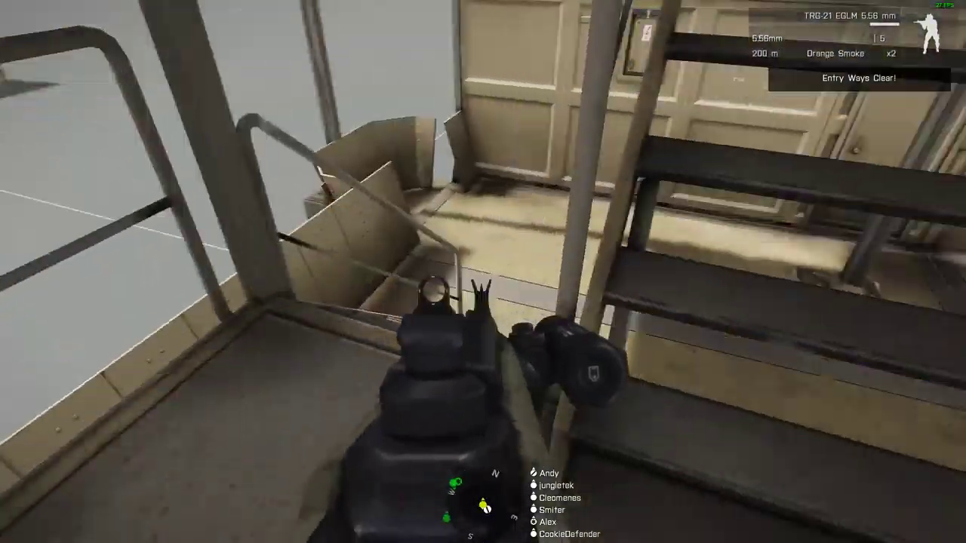
{"action": "key", "text": "w"}
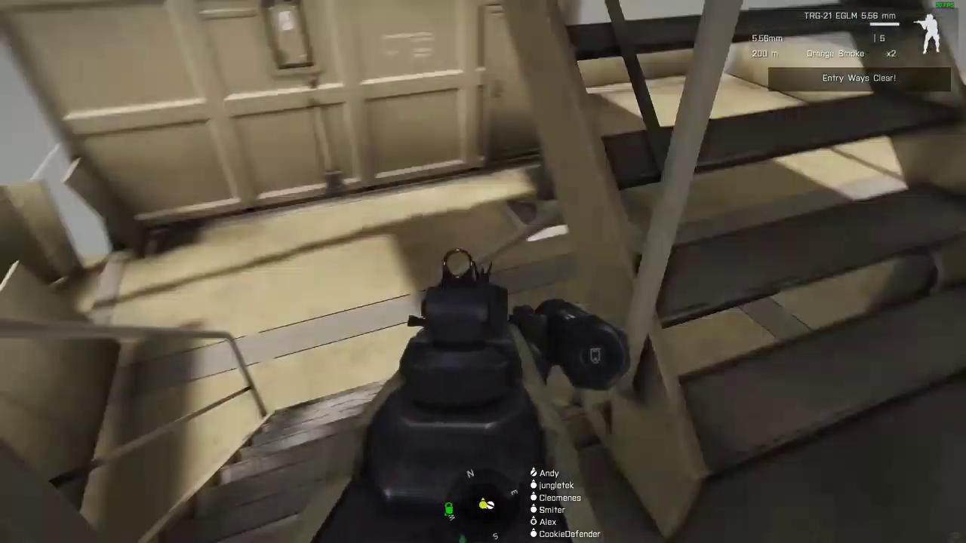
{"action": "key", "text": "w"}
{"action": "key", "text": "w"}
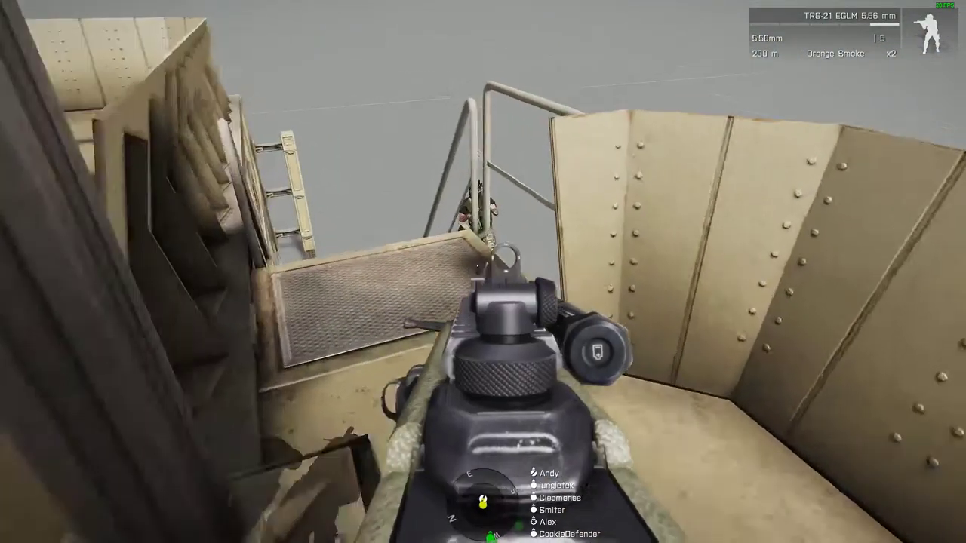
{"action": "key", "text": "w"}
{"action": "key", "text": "Caps_Lock"}
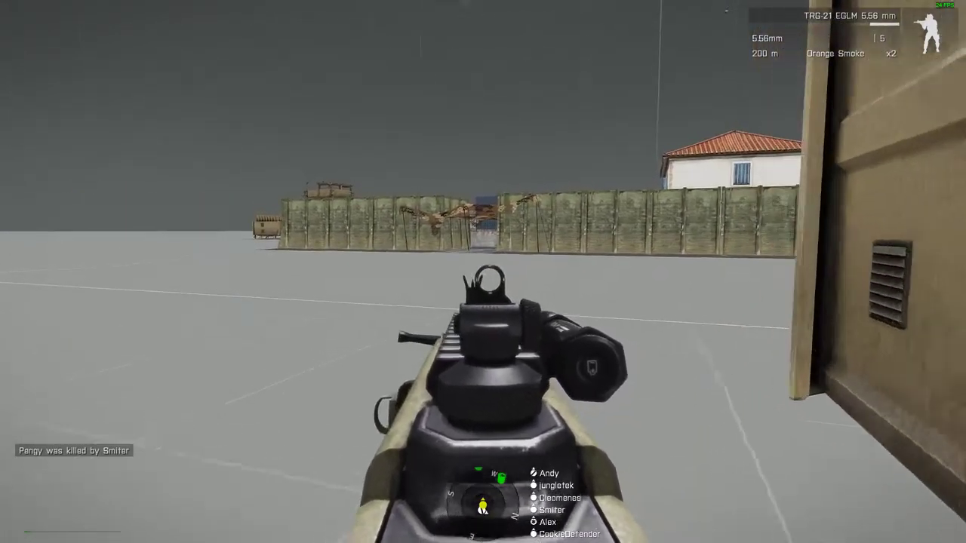
{"action": "key", "text": "w"}
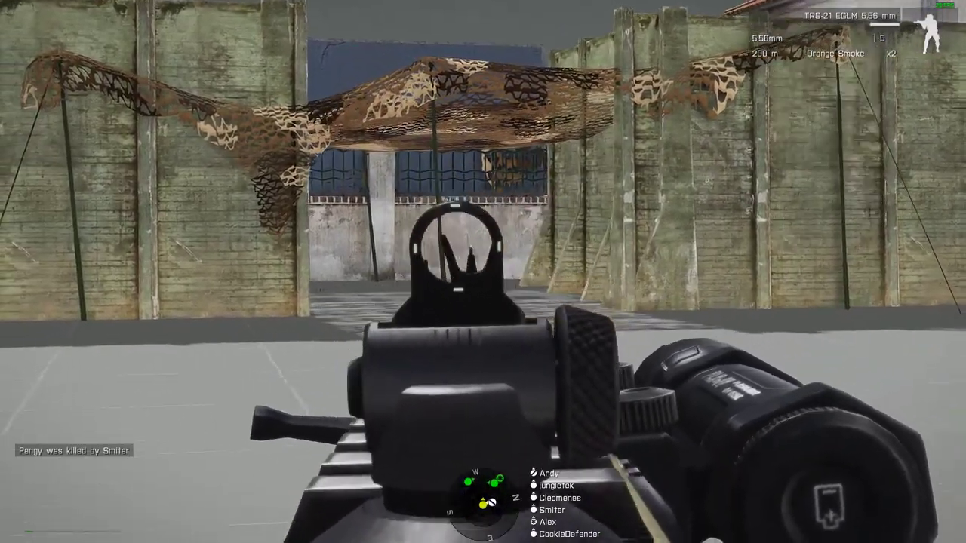
{"action": "key", "text": "w"}
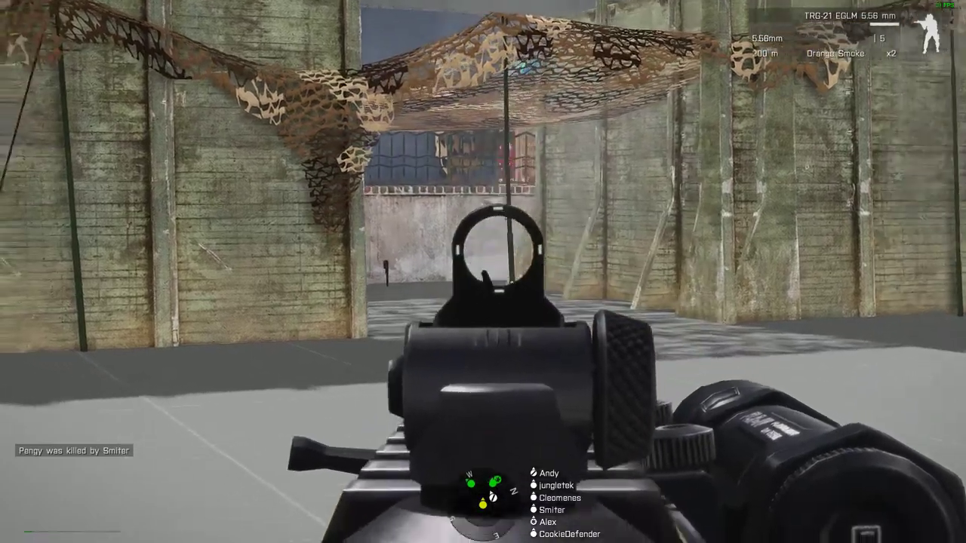
{"action": "key", "text": "w"}
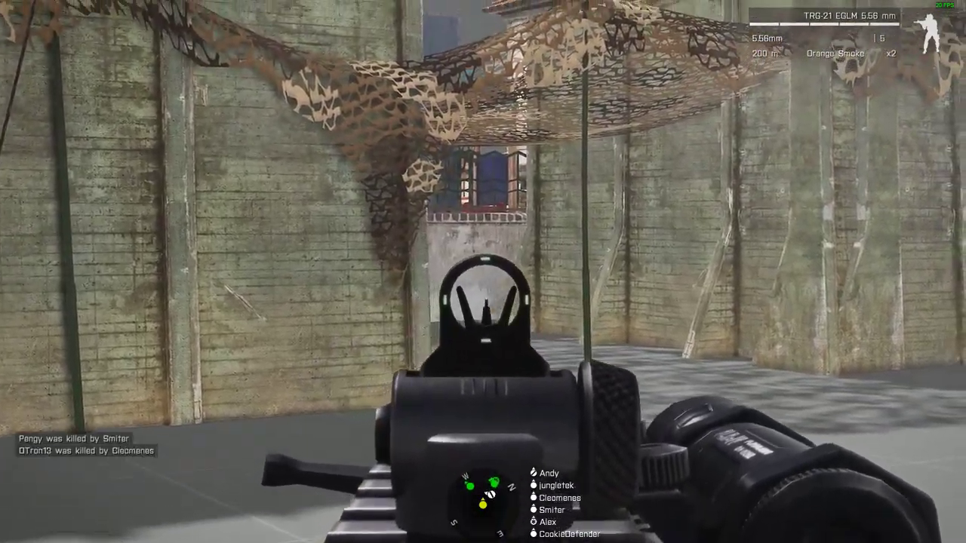
{"action": "key", "text": "w"}
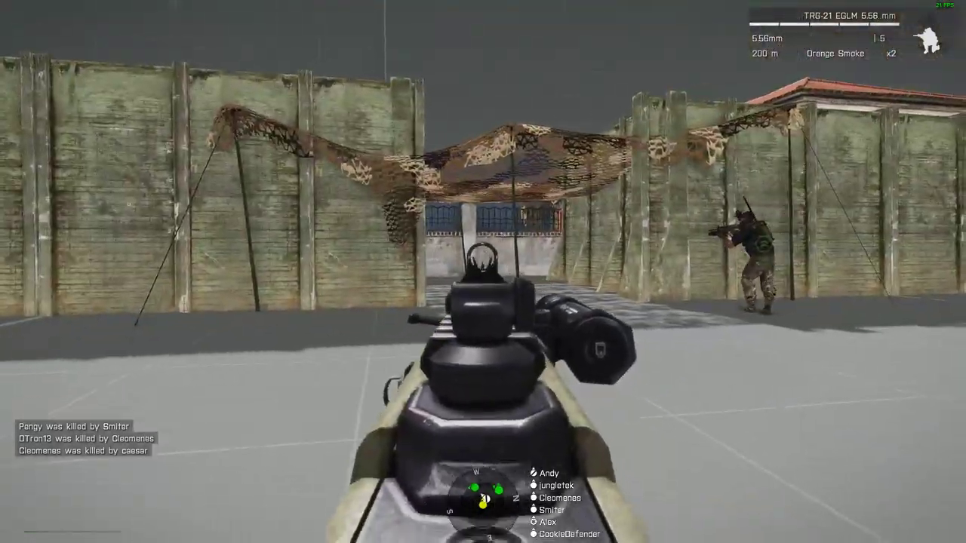
{"action": "key", "text": "Caps_Lock"}
{"action": "key", "text": "s"}
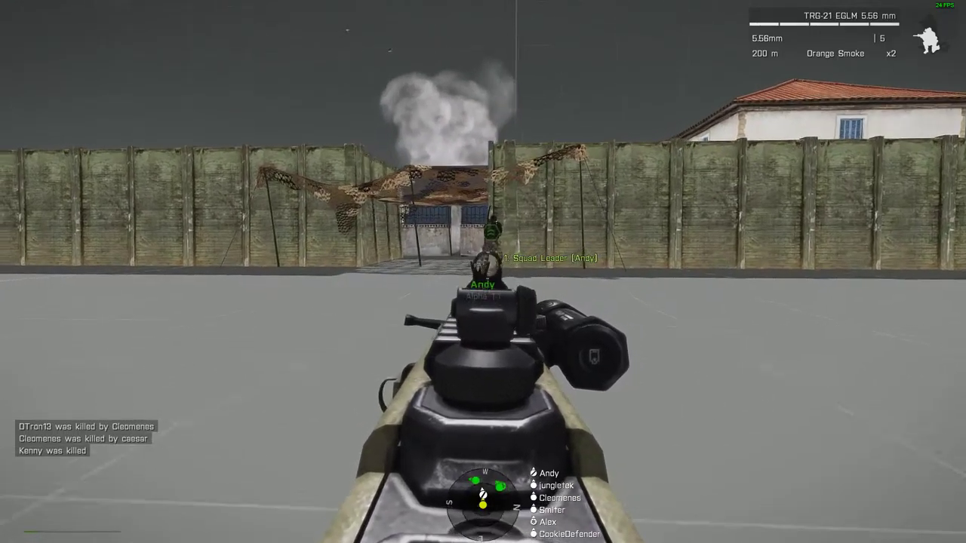
{"action": "key", "text": "Caps_Lock"}
{"action": "key", "text": "w"}
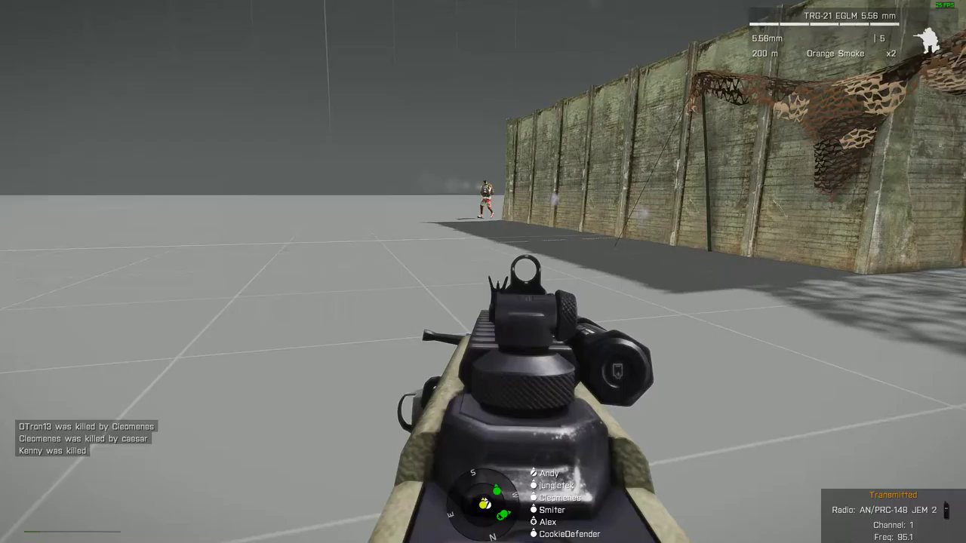
{"action": "left_click", "coordinate": [495, 279]}
{"action": "key", "text": "Caps_Lock"}
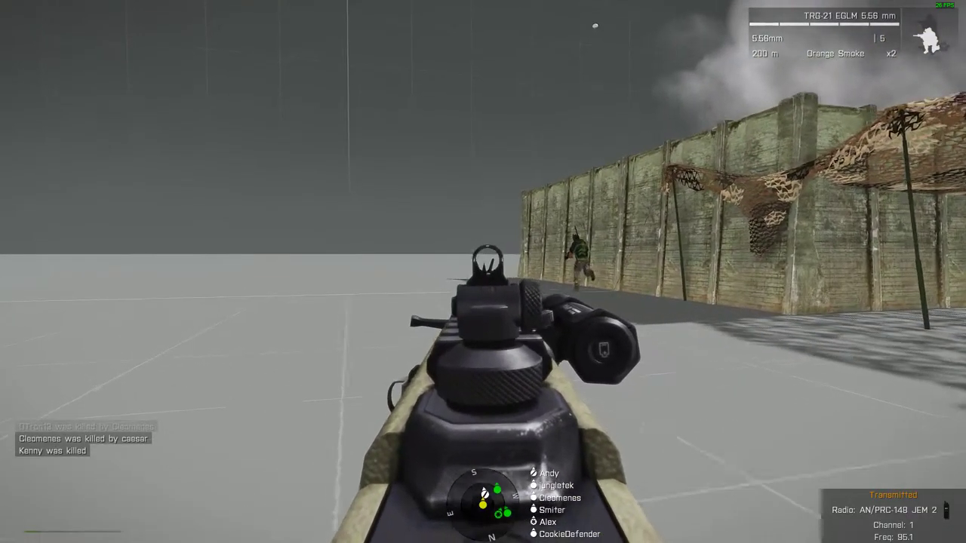
{"action": "key", "text": "Caps_Lock"}
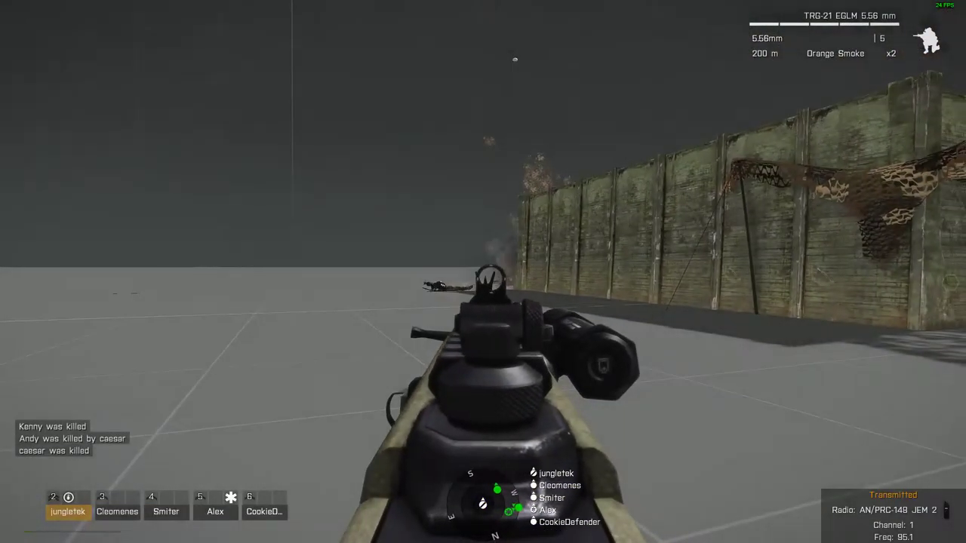
{"action": "key", "text": "Caps_Lock"}
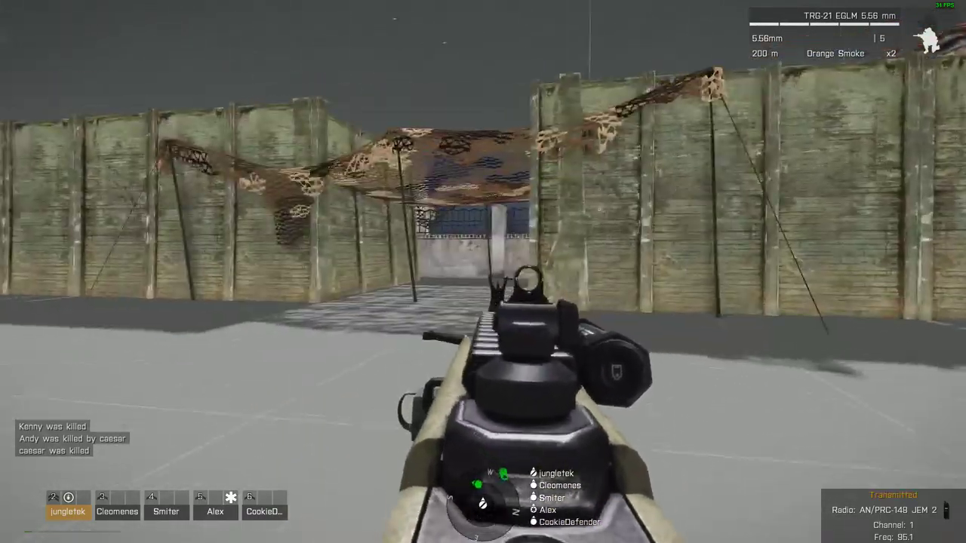
{"action": "key", "text": "Caps_Lock"}
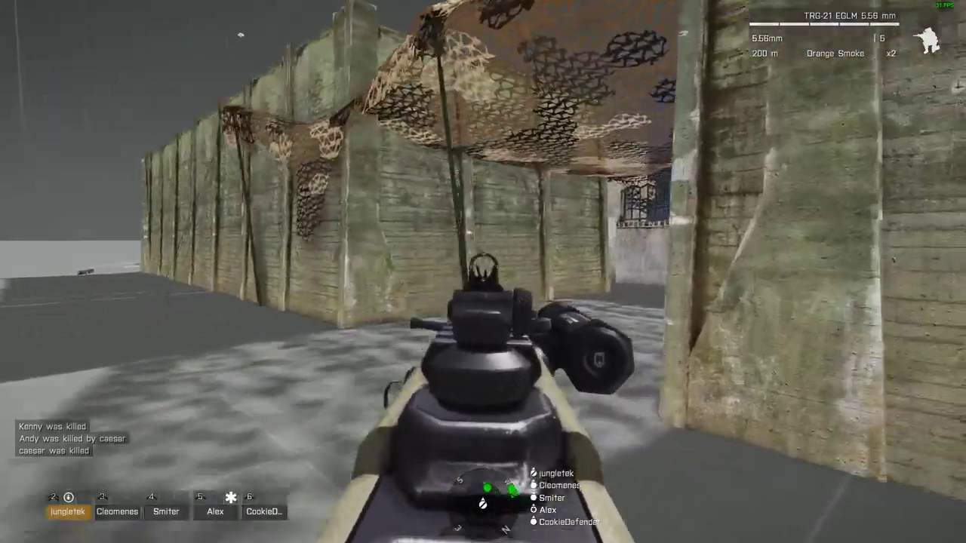
{"action": "key", "text": "w"}
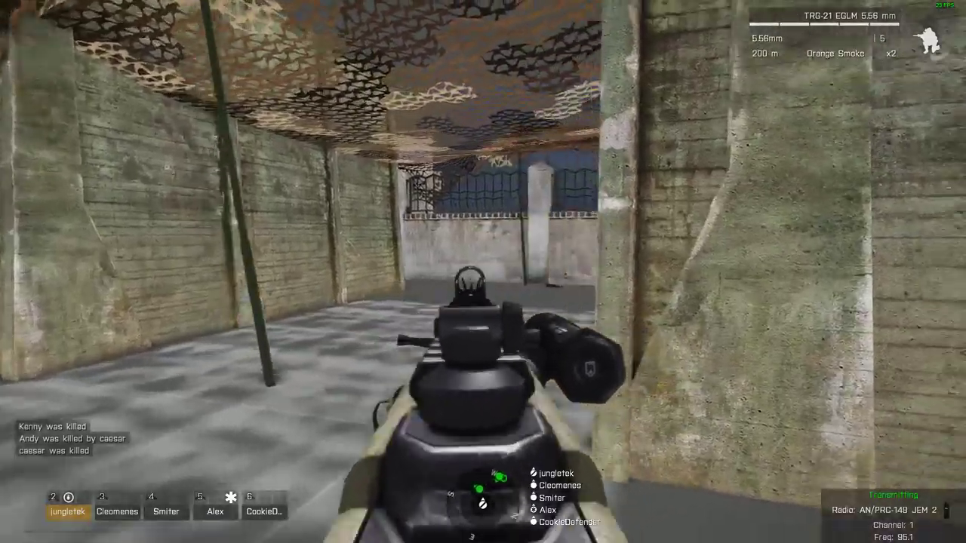
{"action": "key", "text": "w"}
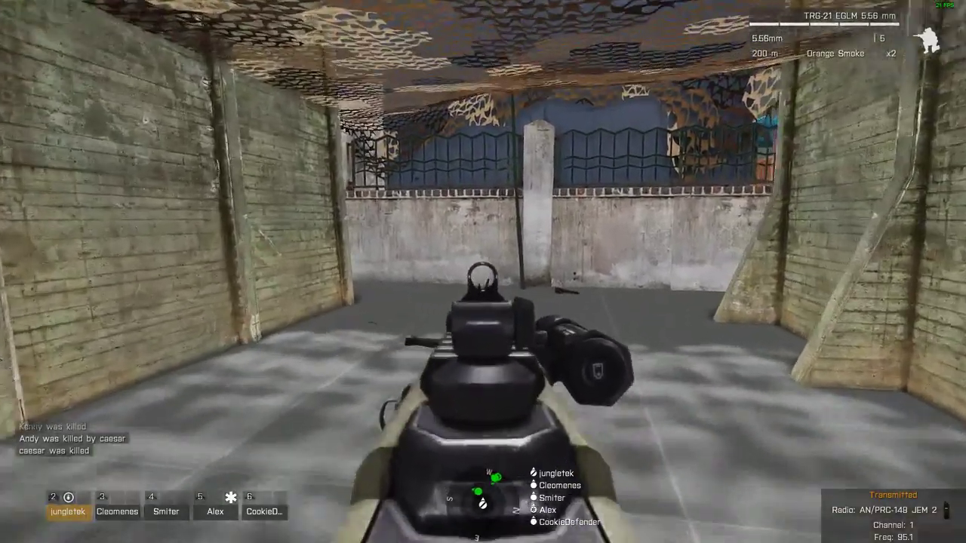
{"action": "key", "text": "w"}
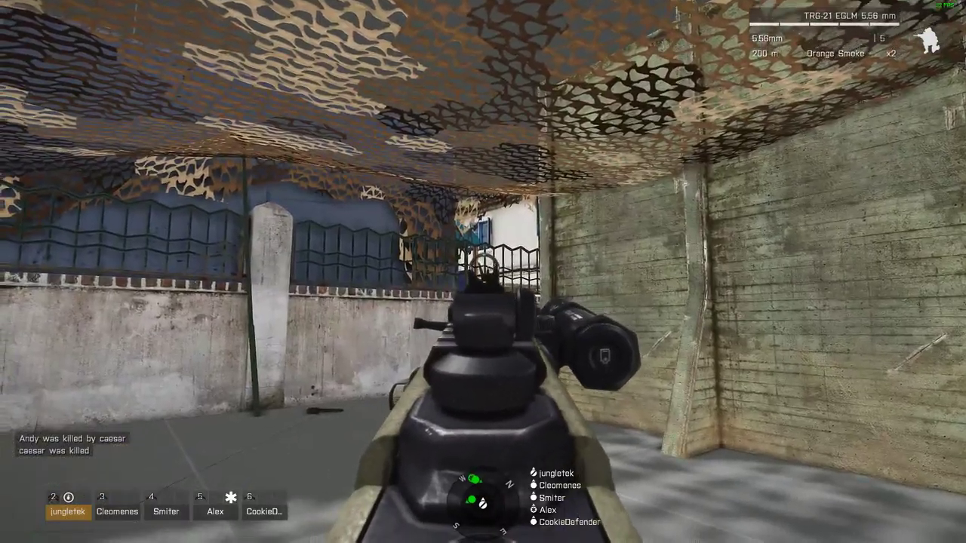
{"action": "key", "text": "w"}
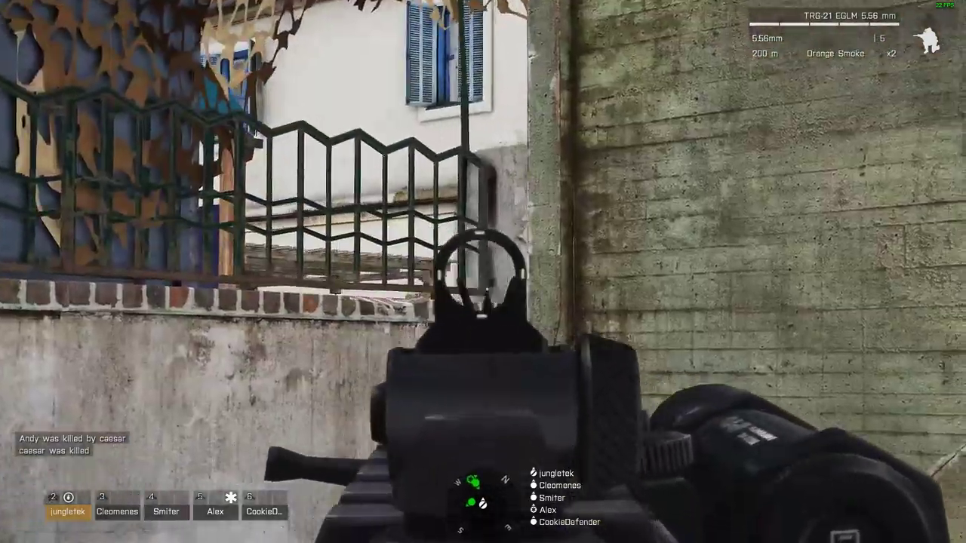
{"action": "key", "text": "Caps_Lock"}
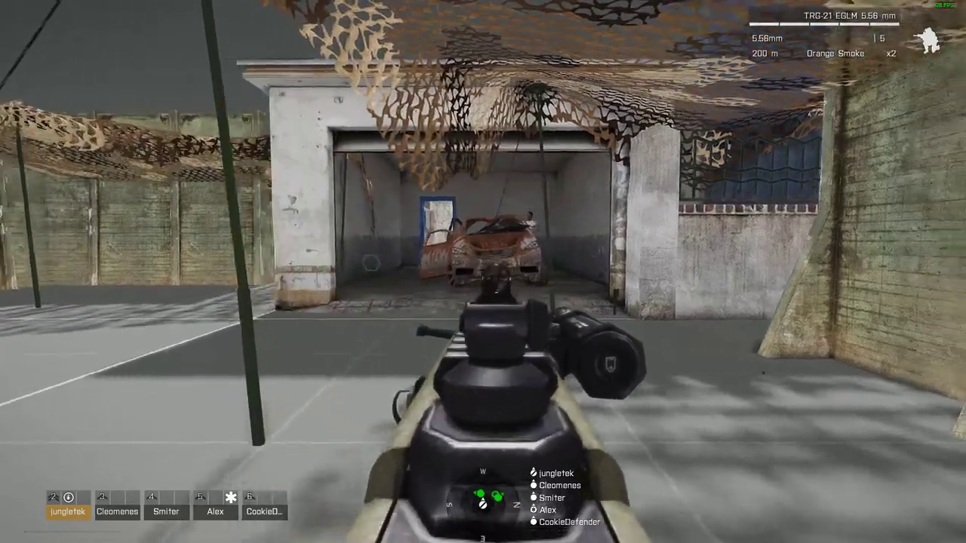
{"action": "key", "text": "Caps_Lock"}
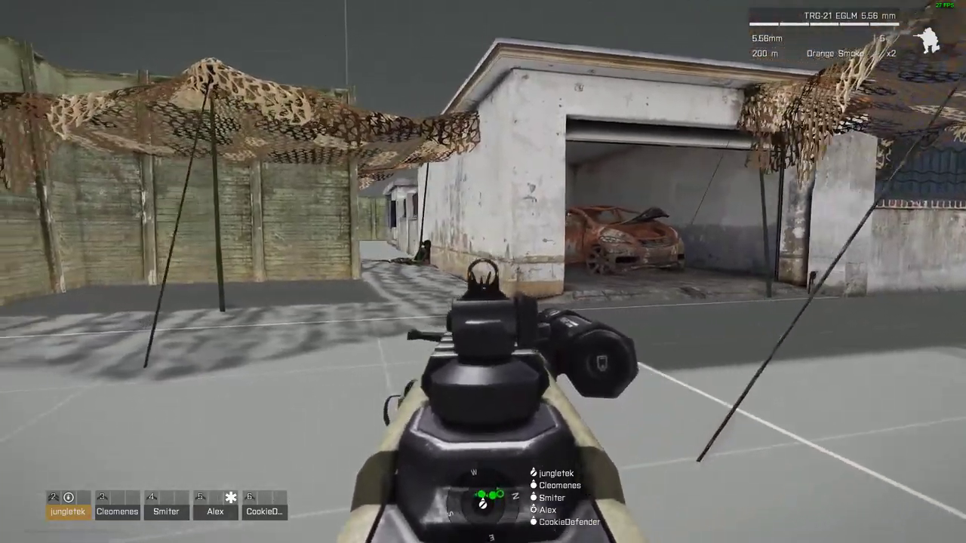
{"action": "key", "text": "Caps_Lock"}
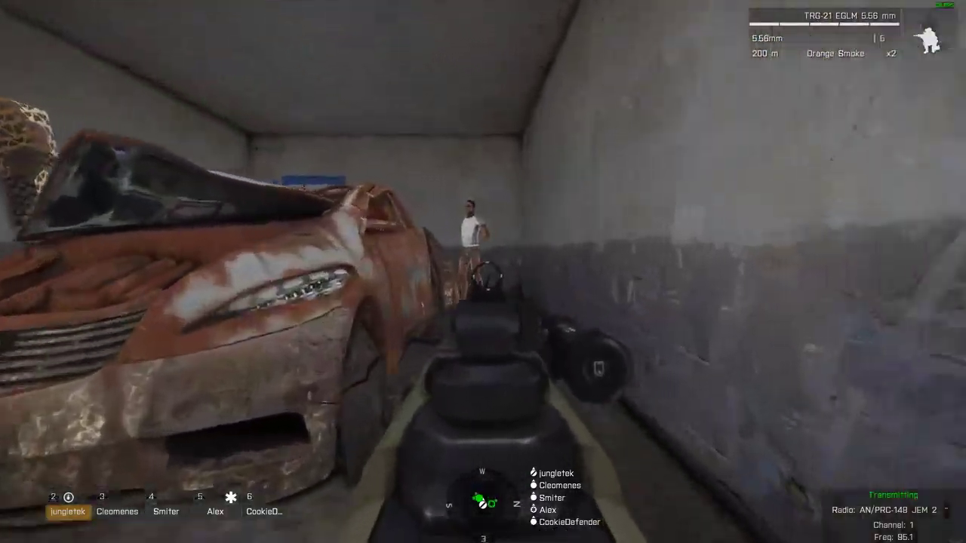
{"action": "key", "text": "Caps_Lock"}
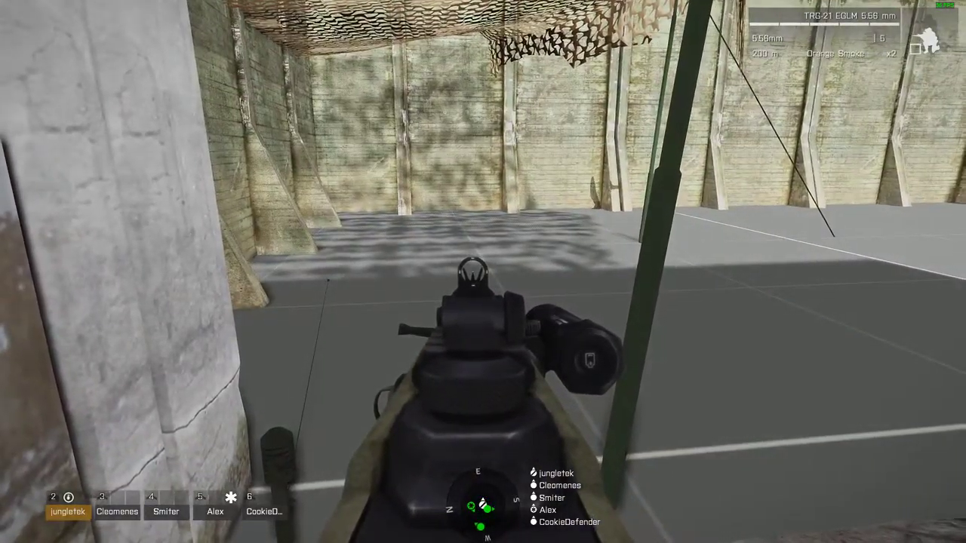
{"action": "key", "text": "Caps_Lock"}
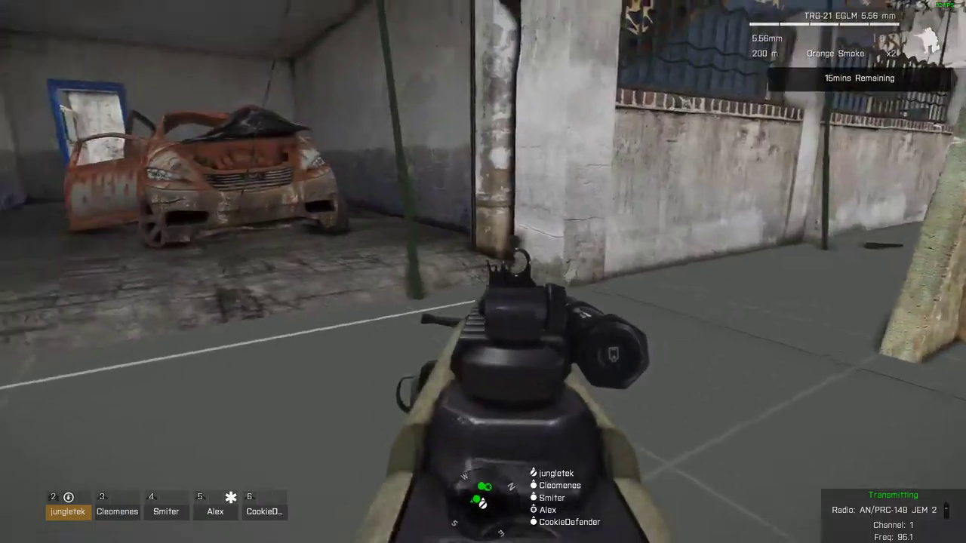
{"action": "key", "text": "Caps_Lock"}
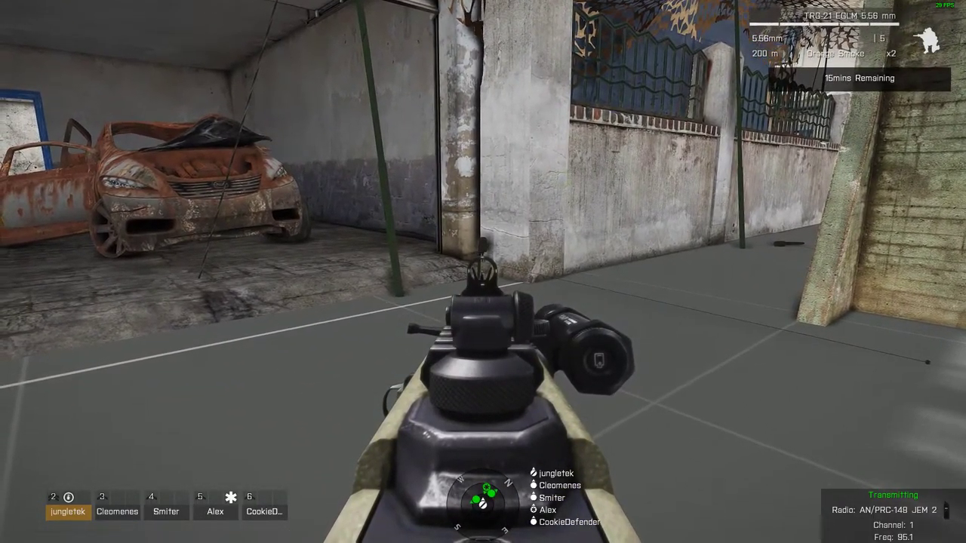
{"action": "key", "text": "w"}
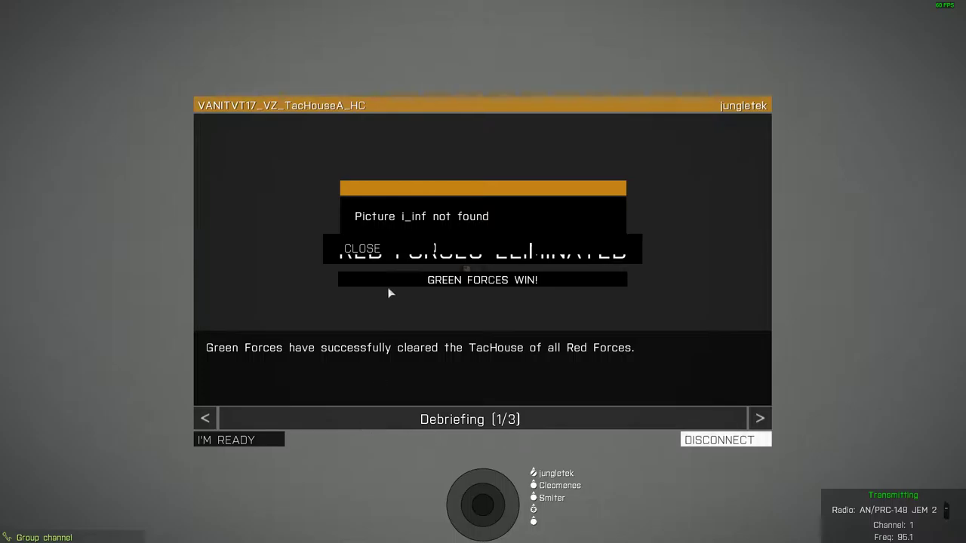
{"action": "left_click", "coordinate": [367, 249]}
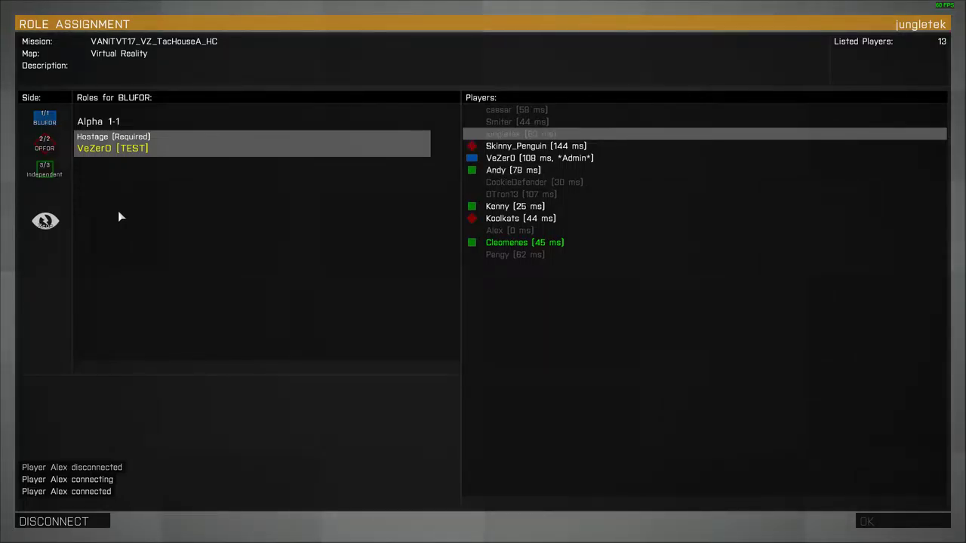
{"action": "left_click", "coordinate": [53, 150]}
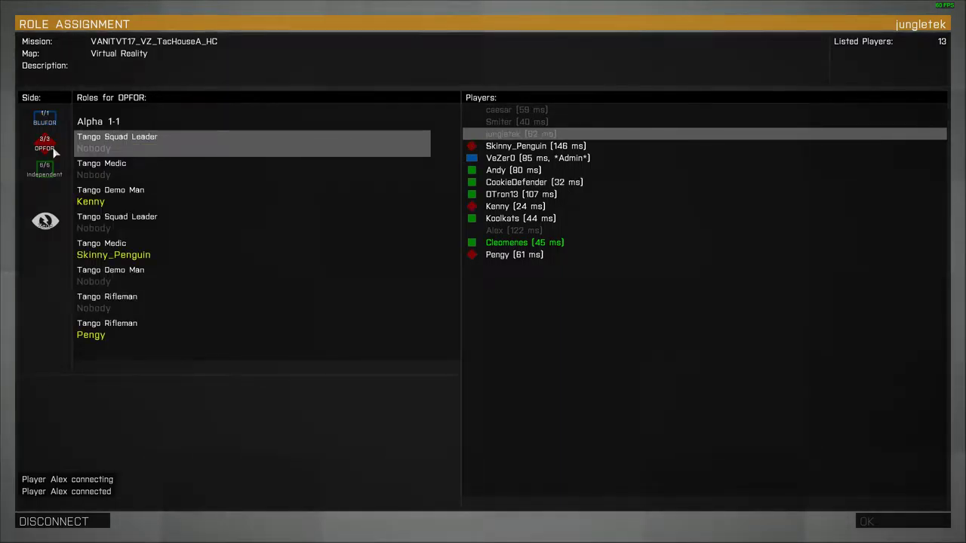
{"action": "left_click", "coordinate": [96, 147]}
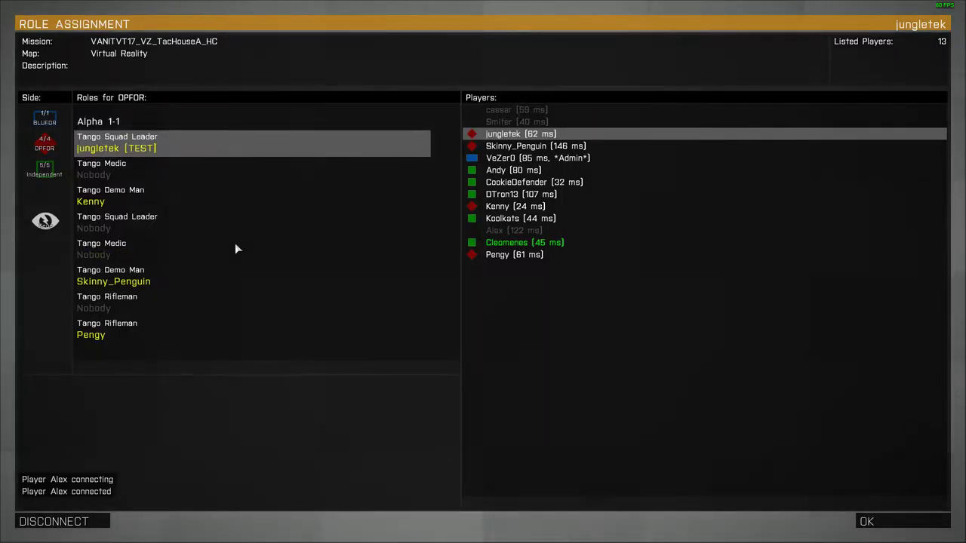
{"action": "key", "text": "equal"}
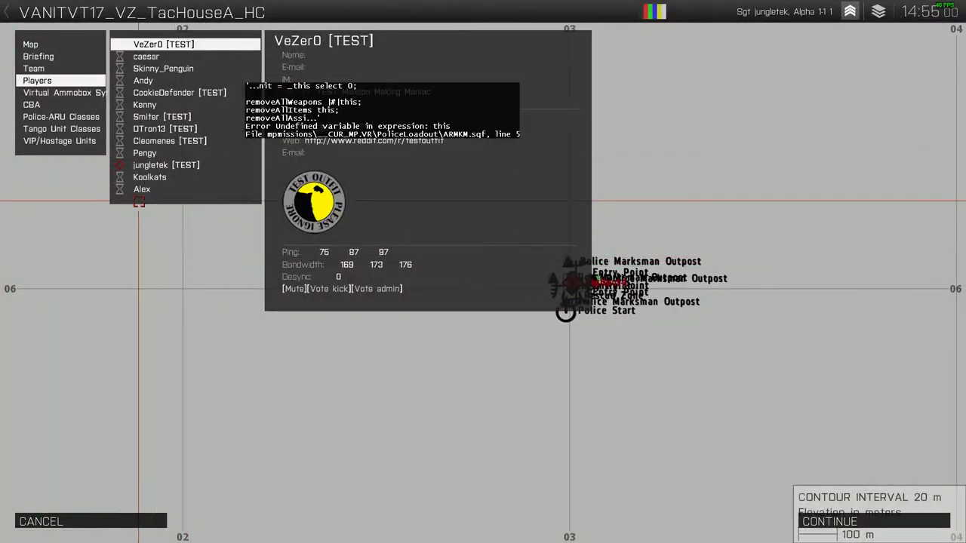
{"action": "left_click", "coordinate": [868, 521]}
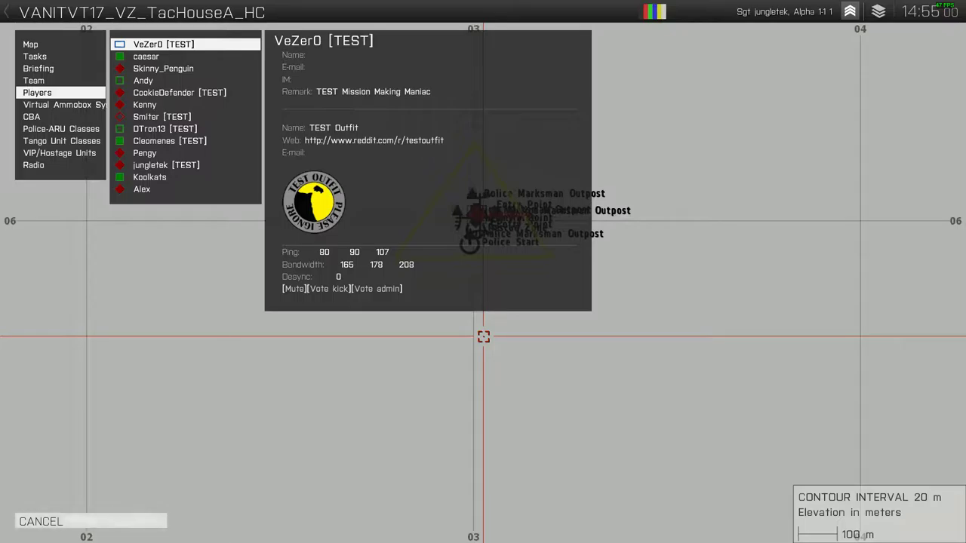
{"action": "left_click", "coordinate": [45, 45]}
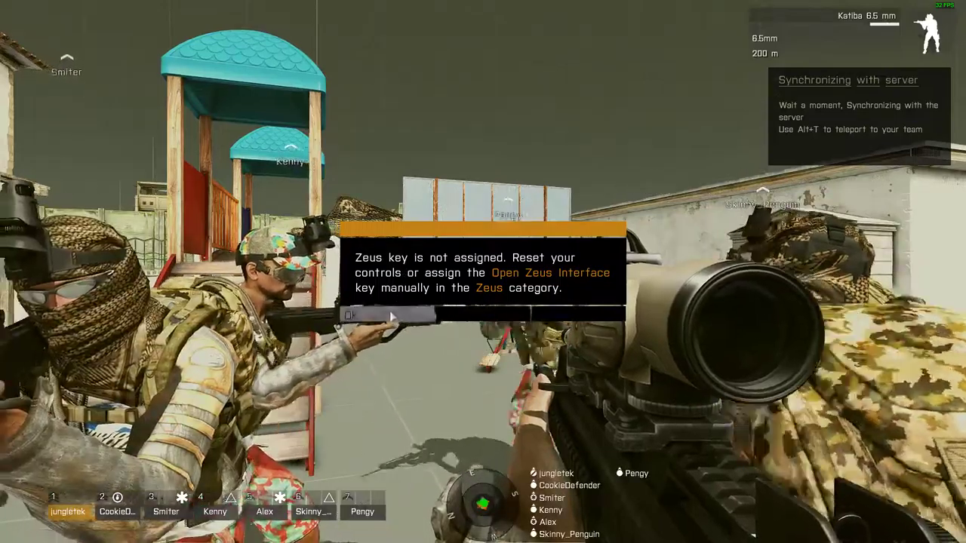
{"action": "left_click", "coordinate": [389, 315]}
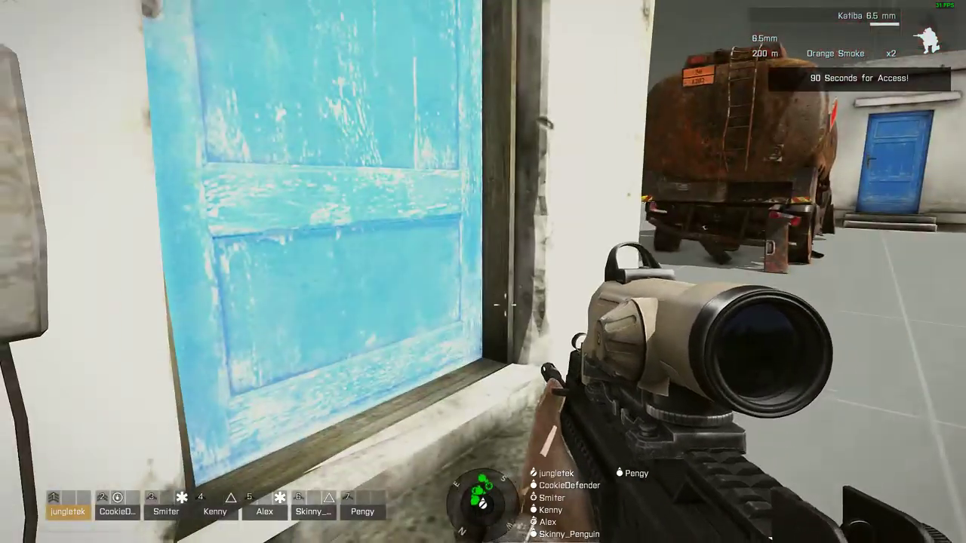
{"action": "key", "text": "w"}
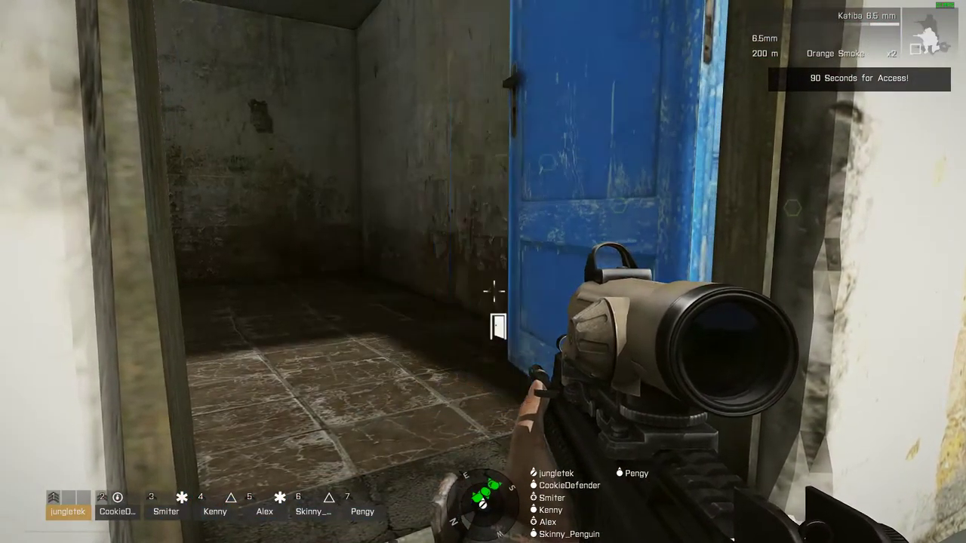
{"action": "key", "text": "w"}
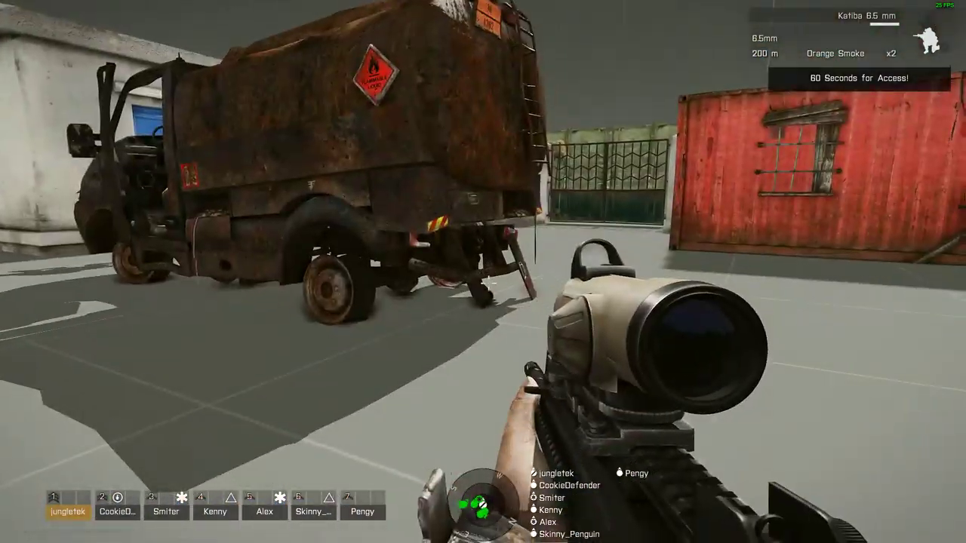
{"action": "key", "text": "Caps_Lock"}
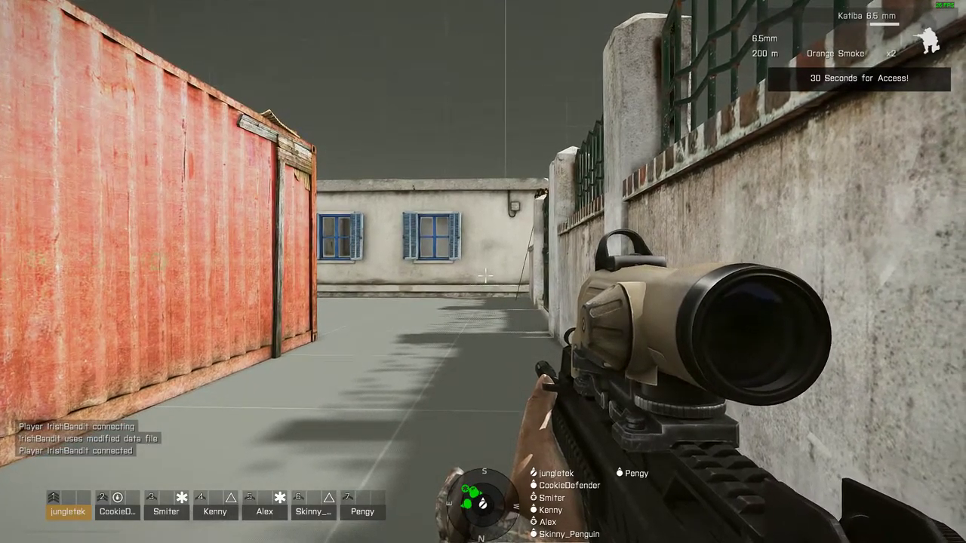
{"action": "key", "text": "Caps_Lock"}
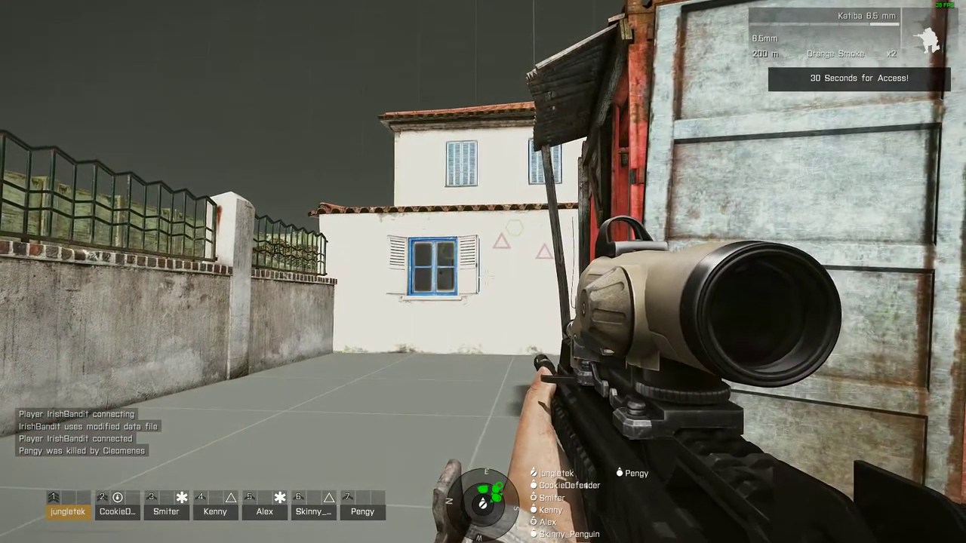
{"action": "key", "text": "Caps_Lock"}
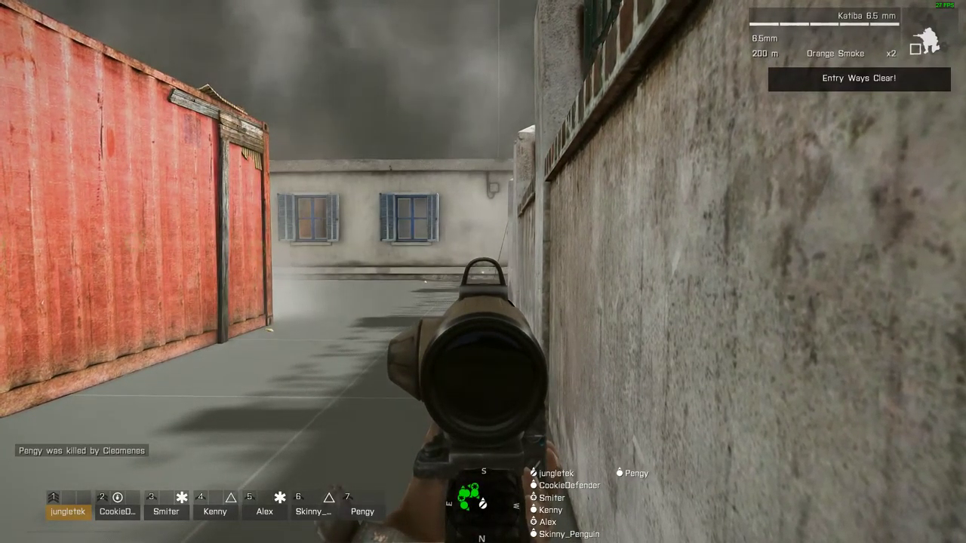
{"action": "key", "text": "a"}
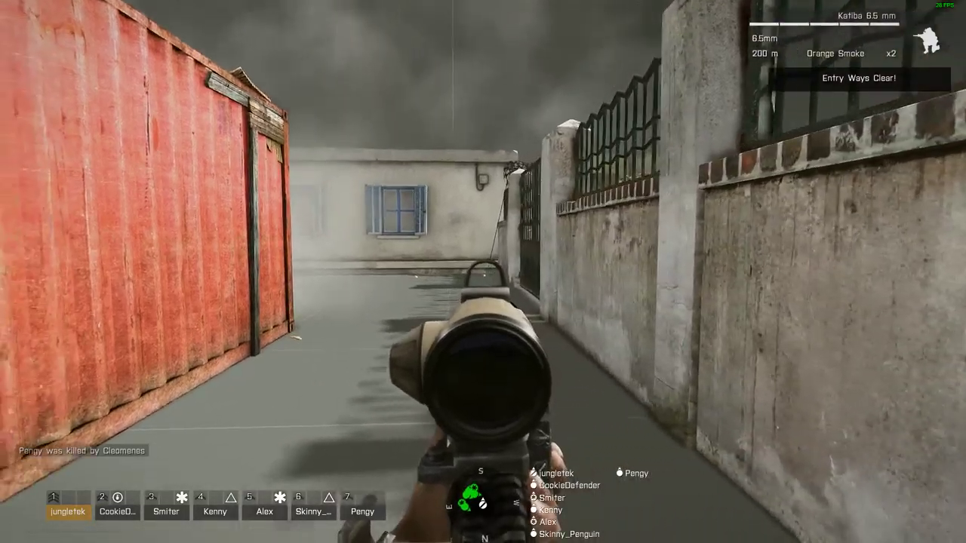
{"action": "key", "text": "w"}
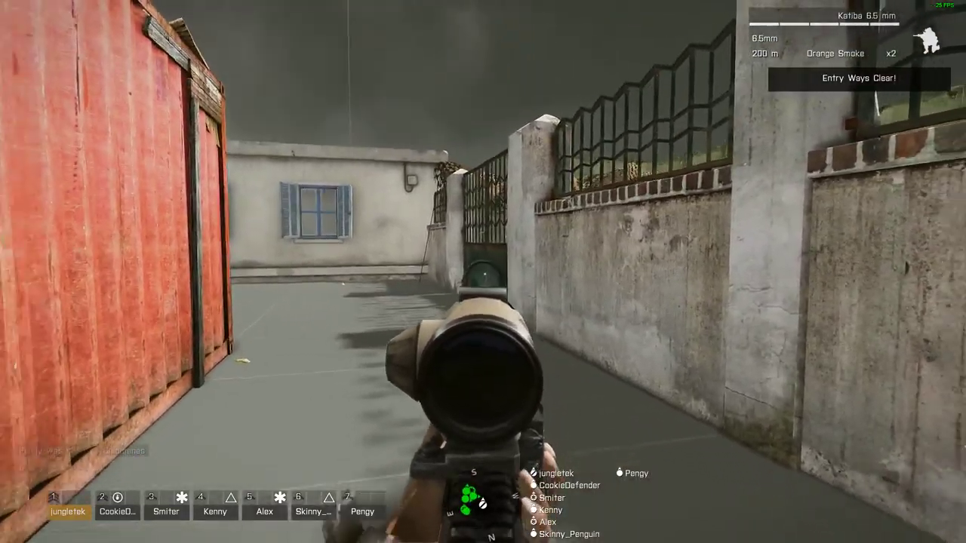
{"action": "key", "text": "w"}
{"action": "key", "text": "d"}
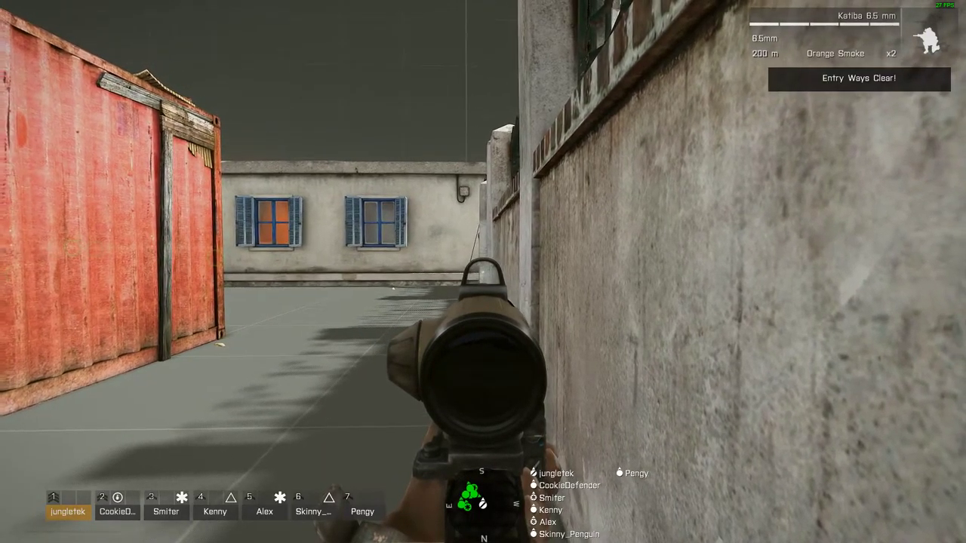
{"action": "key", "text": "a"}
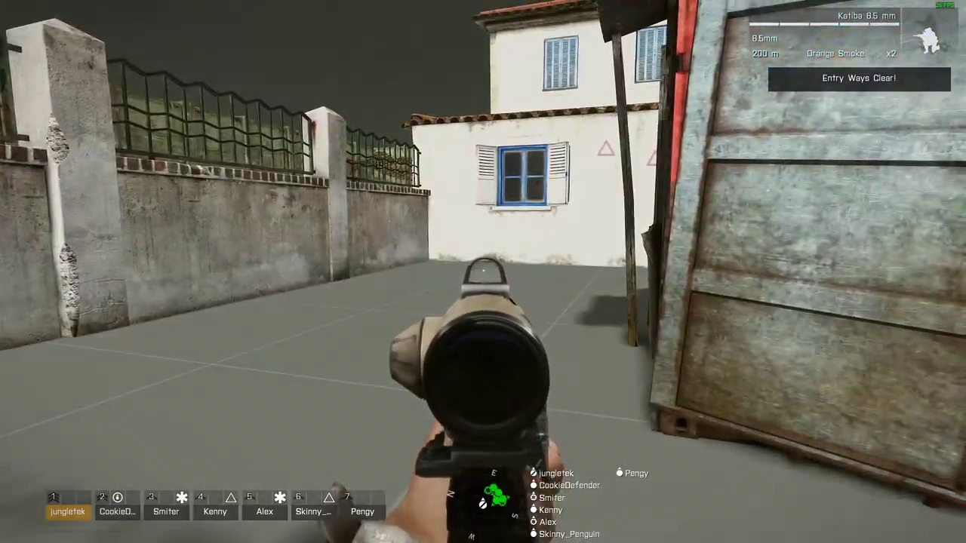
{"action": "key", "text": "d"}
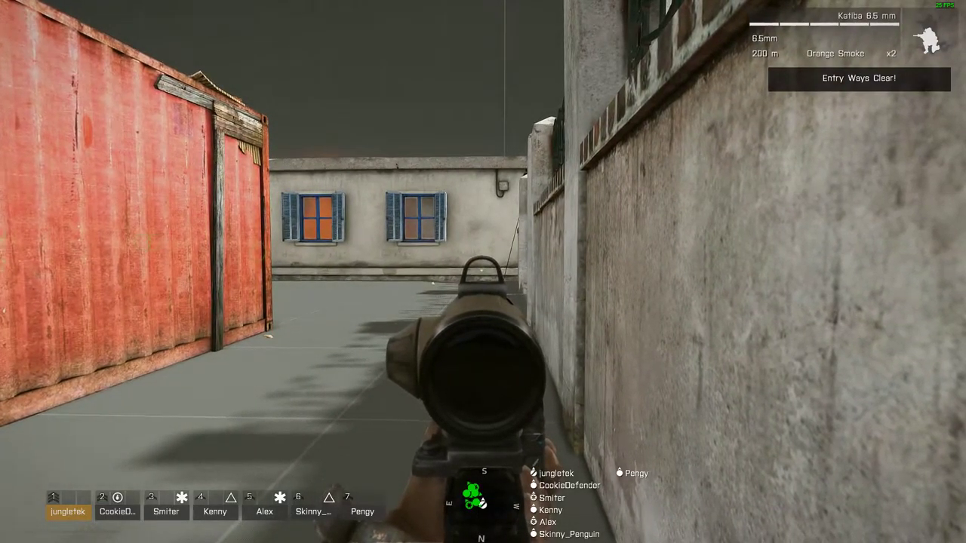
{"action": "key", "text": "Caps_Lock"}
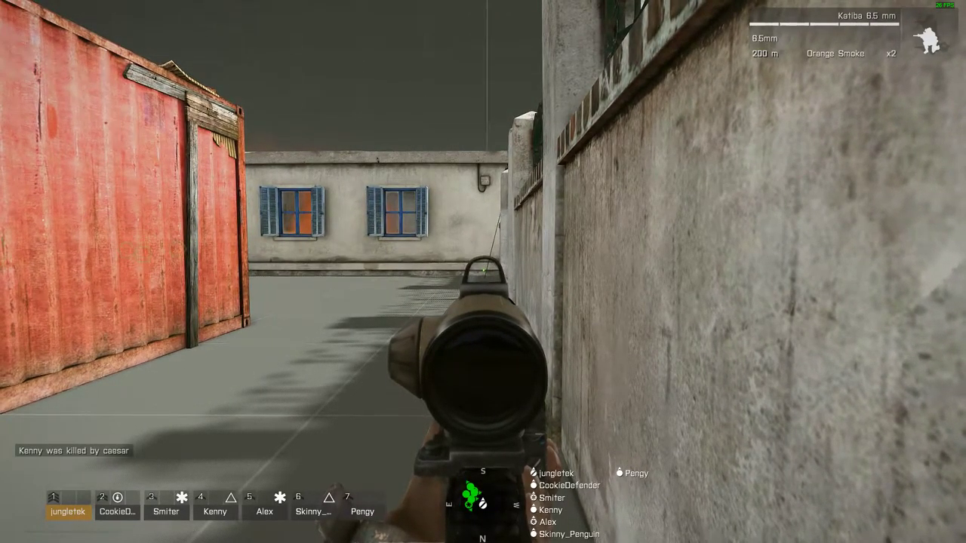
{"action": "key", "text": "w"}
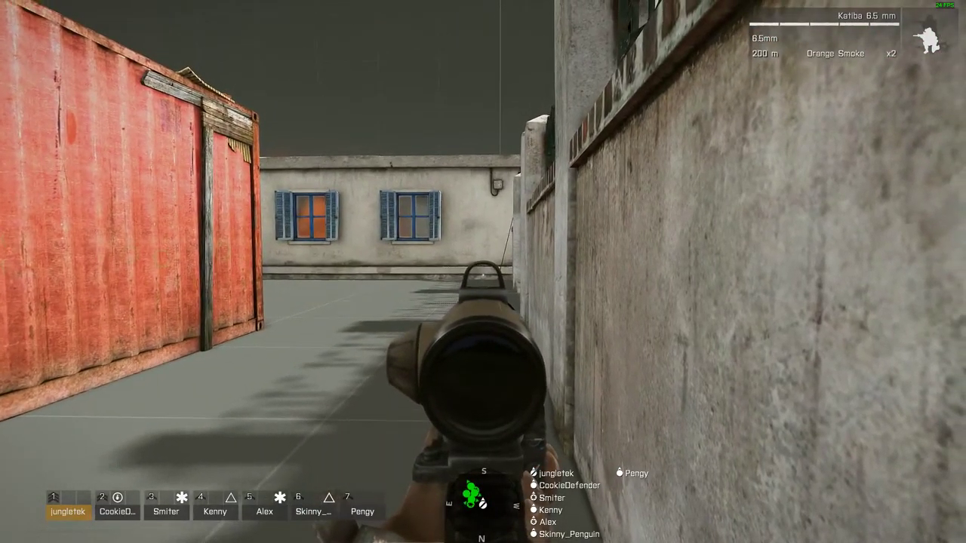
{"action": "key", "text": "w"}
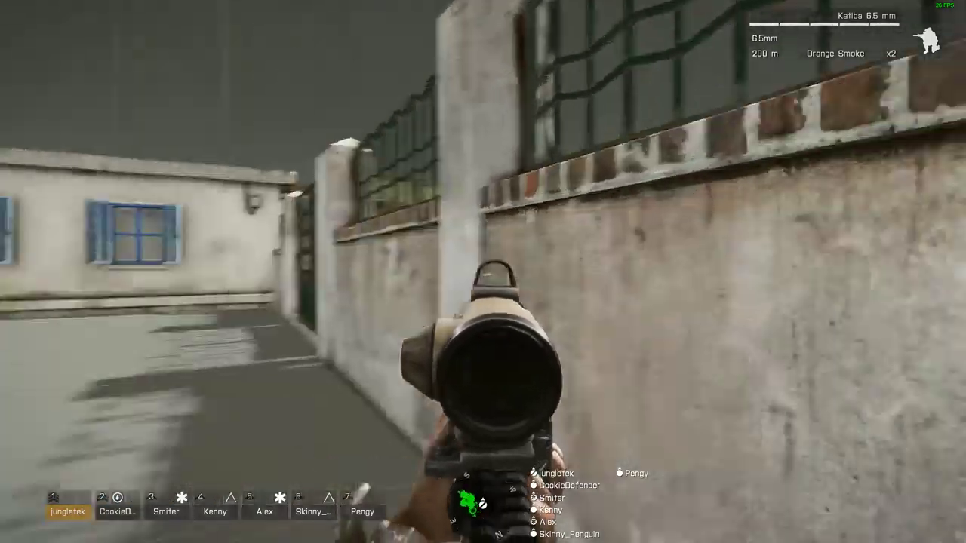
{"action": "key", "text": "w"}
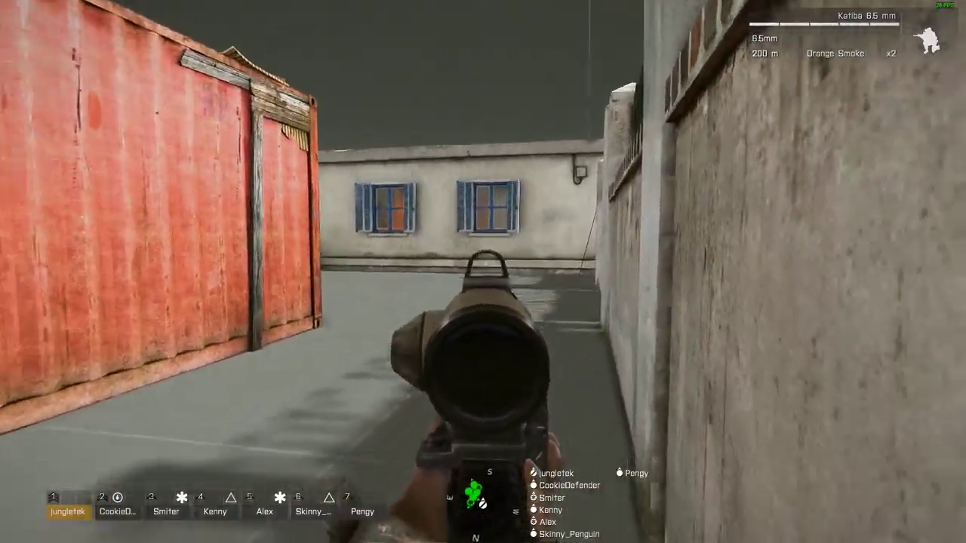
{"action": "key", "text": "w"}
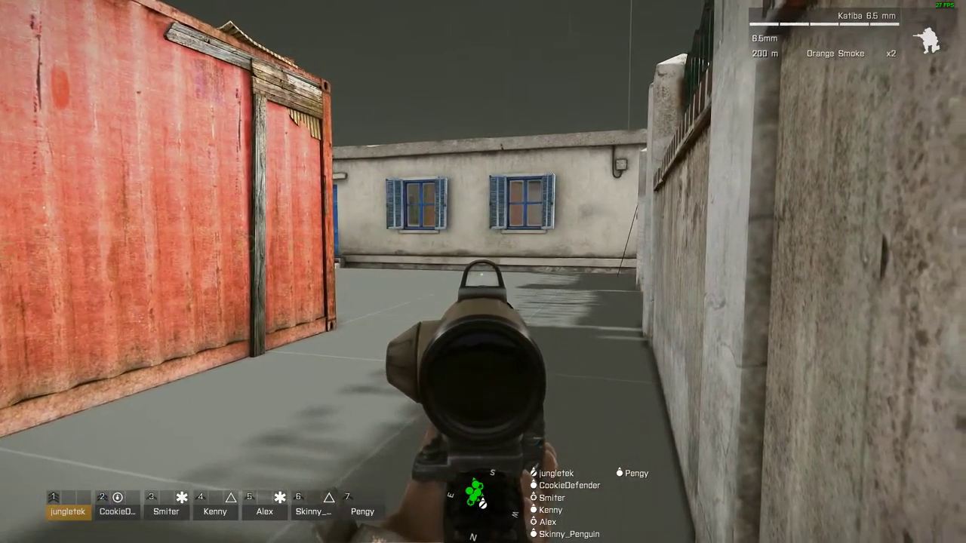
{"action": "key", "text": "w"}
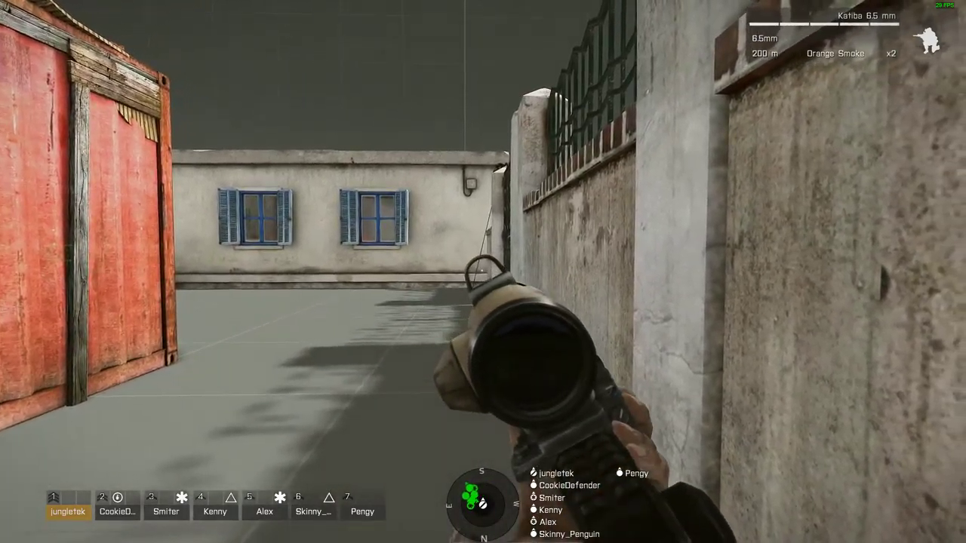
{"action": "key", "text": "w"}
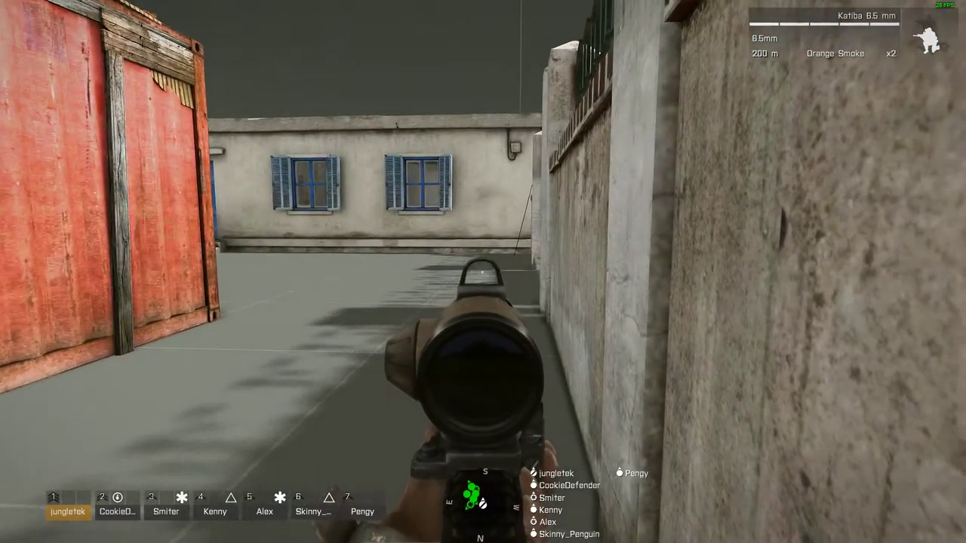
{"action": "key", "text": "w"}
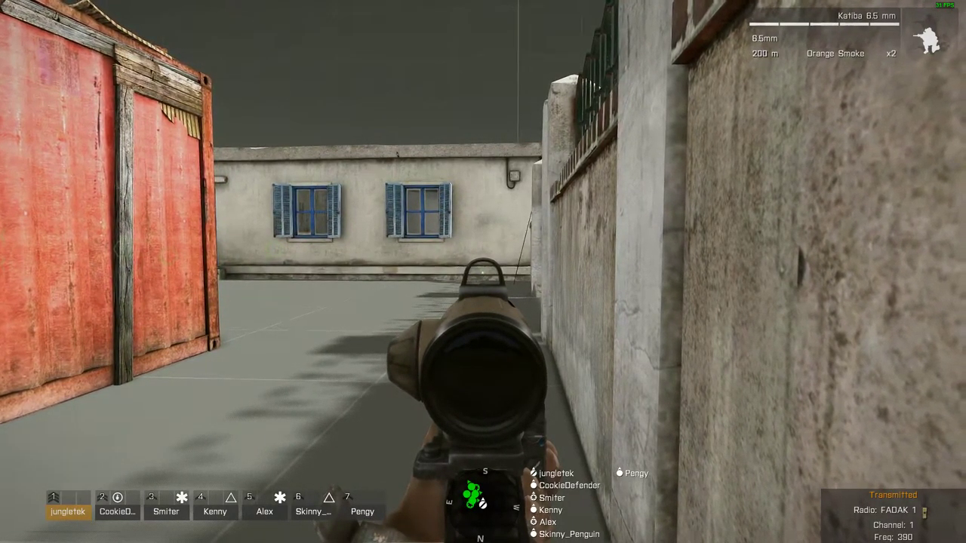
{"action": "key", "text": "w"}
{"action": "key", "text": "w"}
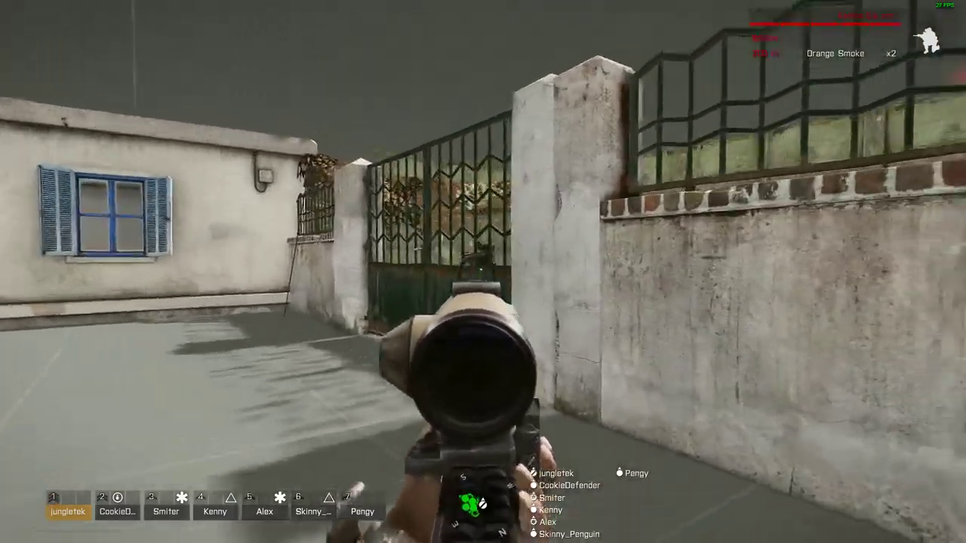
{"action": "key", "text": "a"}
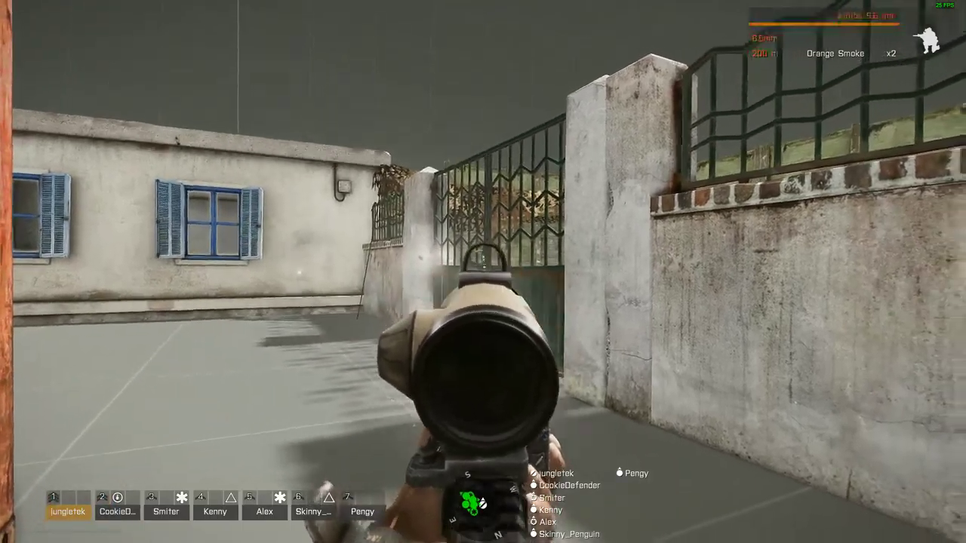
{"action": "key", "text": "d"}
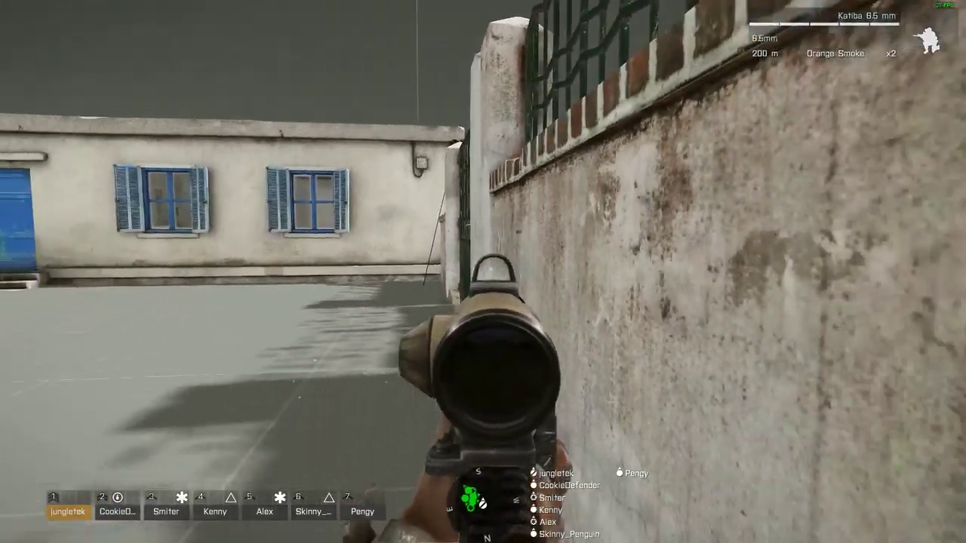
{"action": "key", "text": "Caps_Lock"}
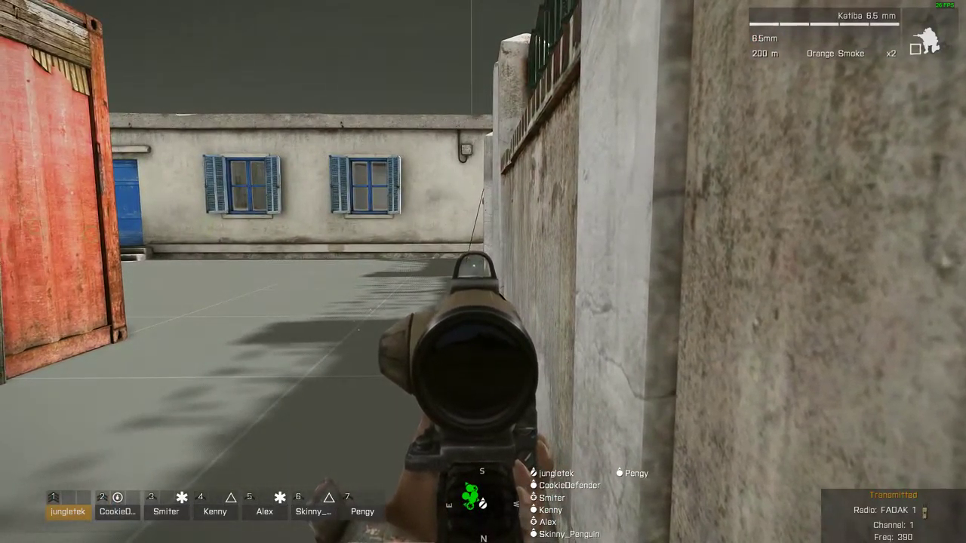
{"action": "right_click", "coordinate": [487, 278]}
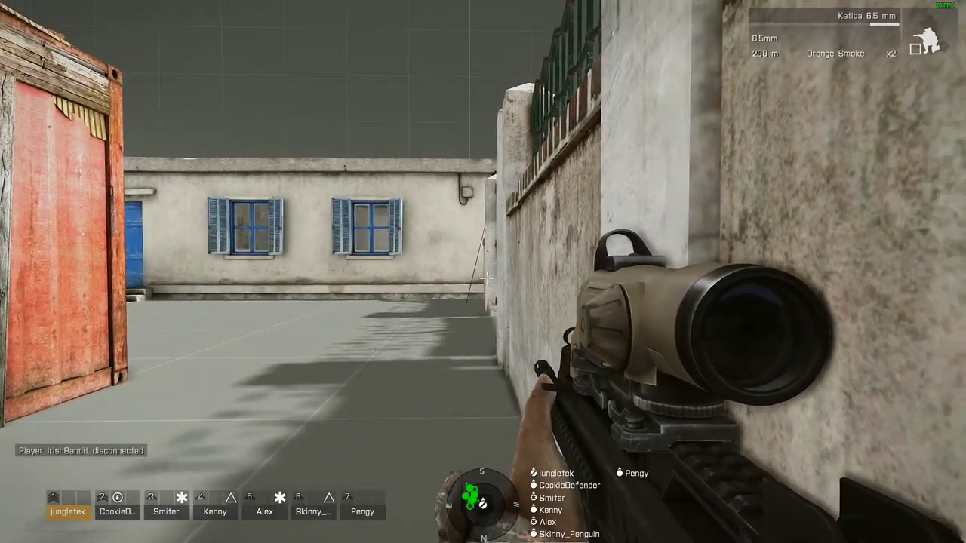
{"action": "right_click", "coordinate": [483, 272]}
{"action": "key", "text": "s"}
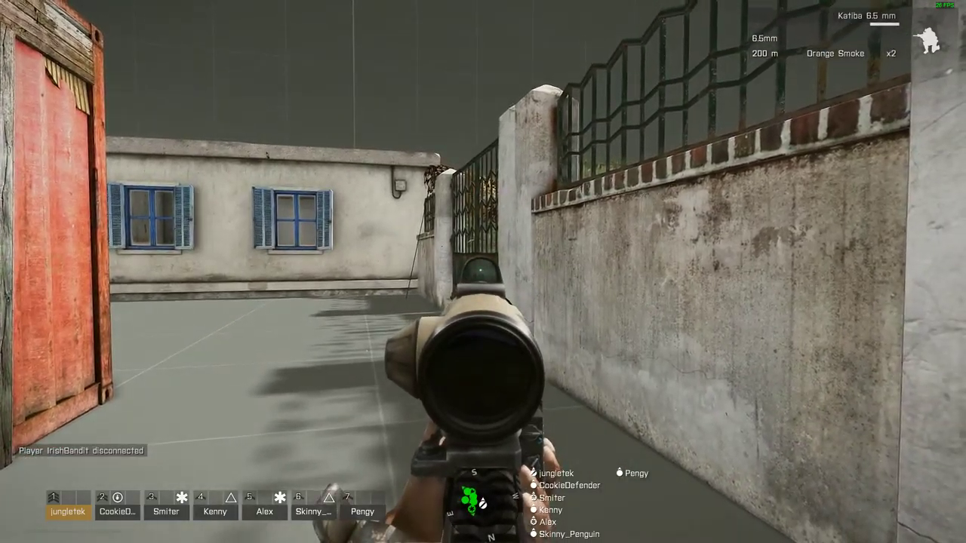
{"action": "right_click", "coordinate": [483, 271]}
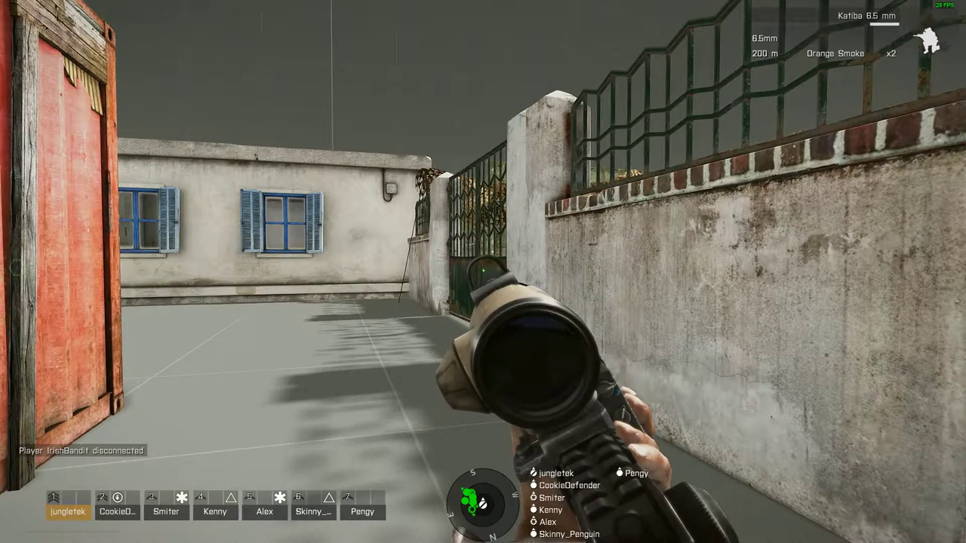
{"action": "key", "text": "Caps_Lock"}
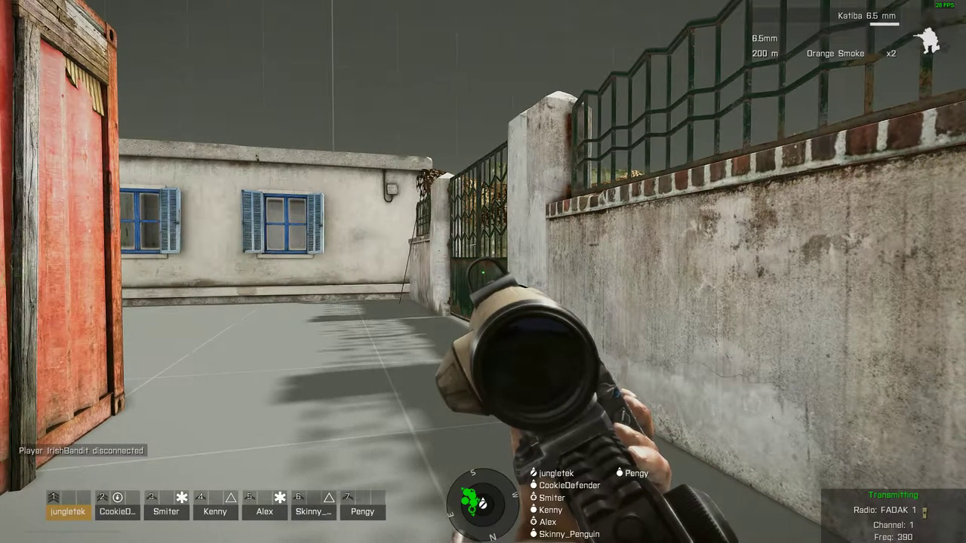
{"action": "left_click", "coordinate": [483, 271]}
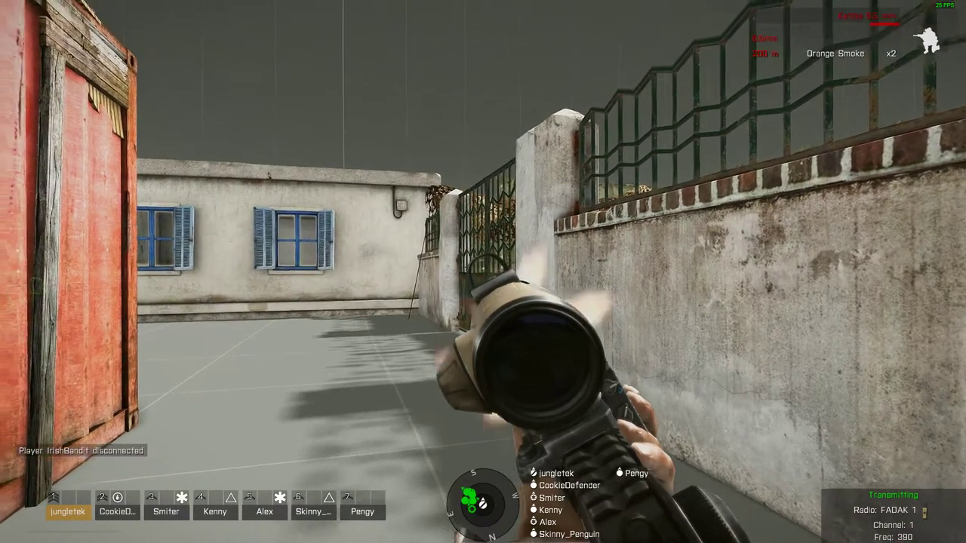
{"action": "key", "text": "d"}
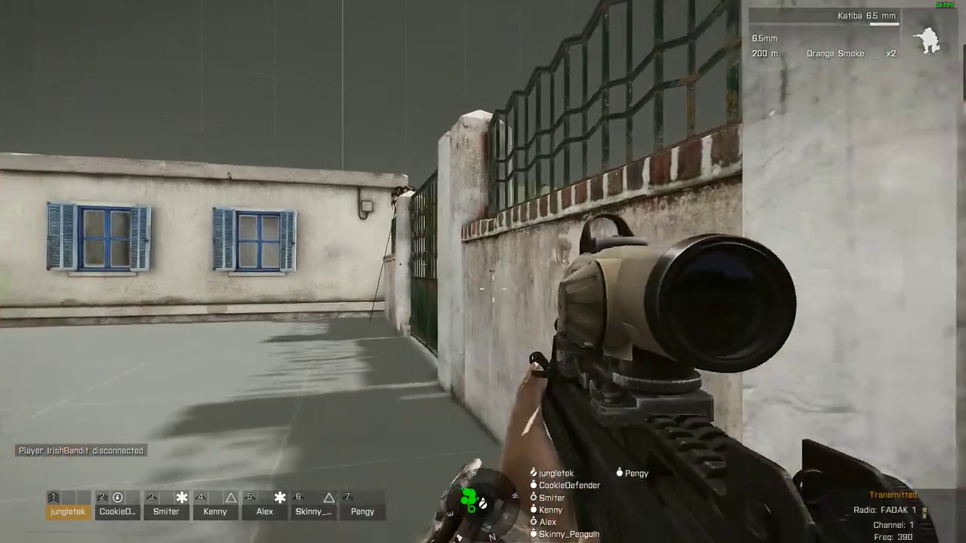
{"action": "key", "text": "w"}
{"action": "key", "text": "r"}
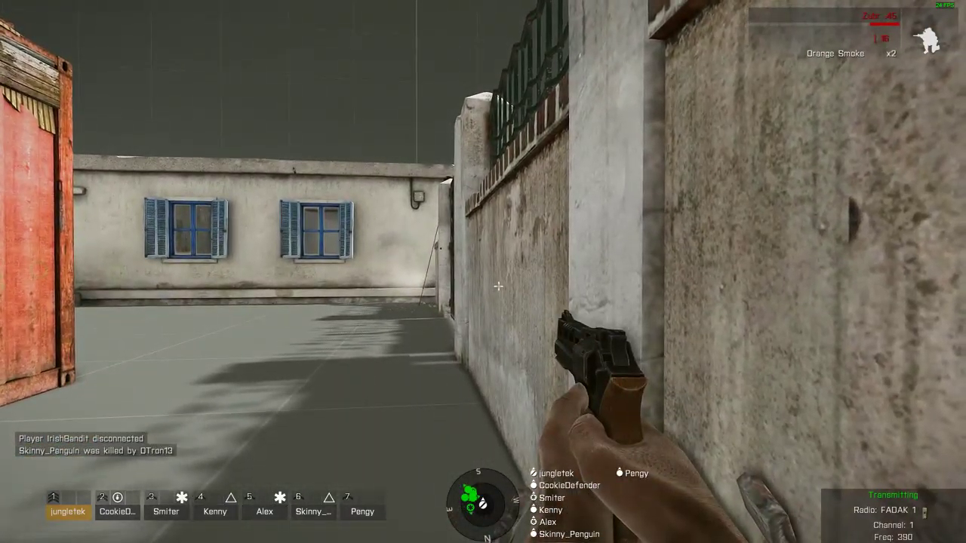
{"action": "right_click", "coordinate": [483, 272]}
{"action": "key", "text": "a"}
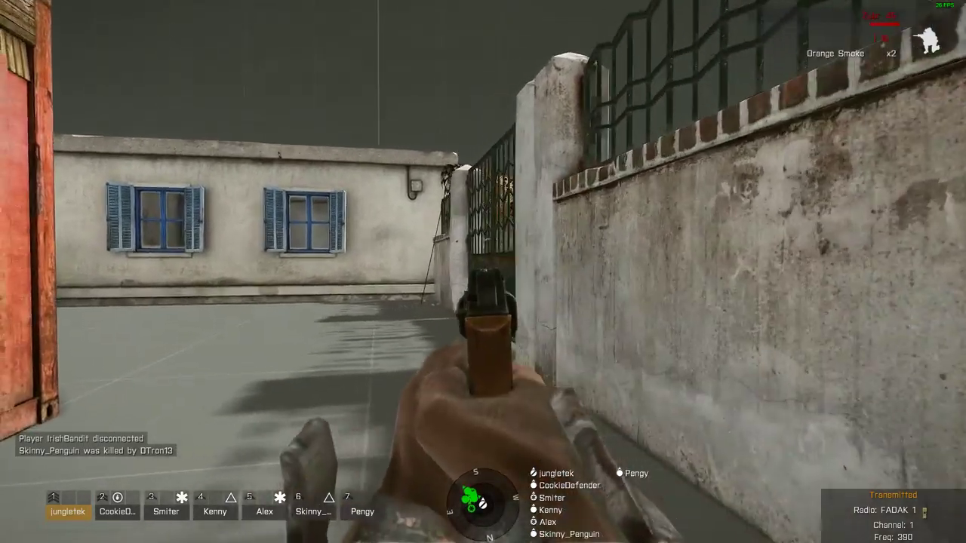
{"action": "key", "text": "s"}
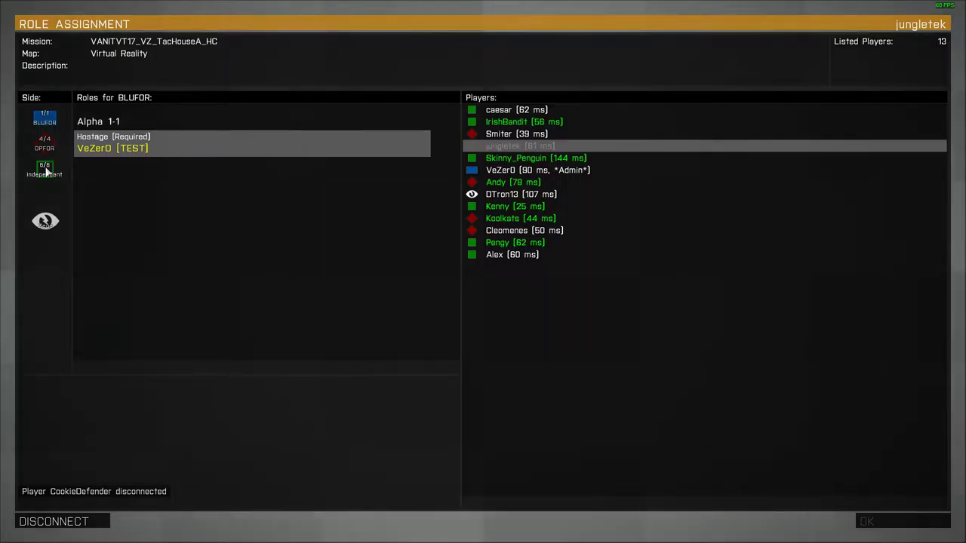
{"action": "left_click", "coordinate": [48, 148]}
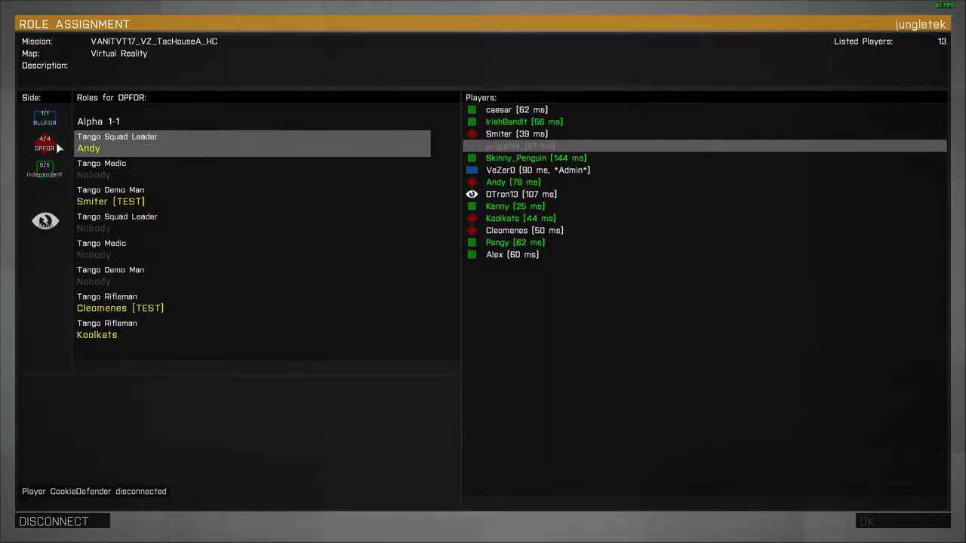
{"action": "left_click", "coordinate": [95, 179]}
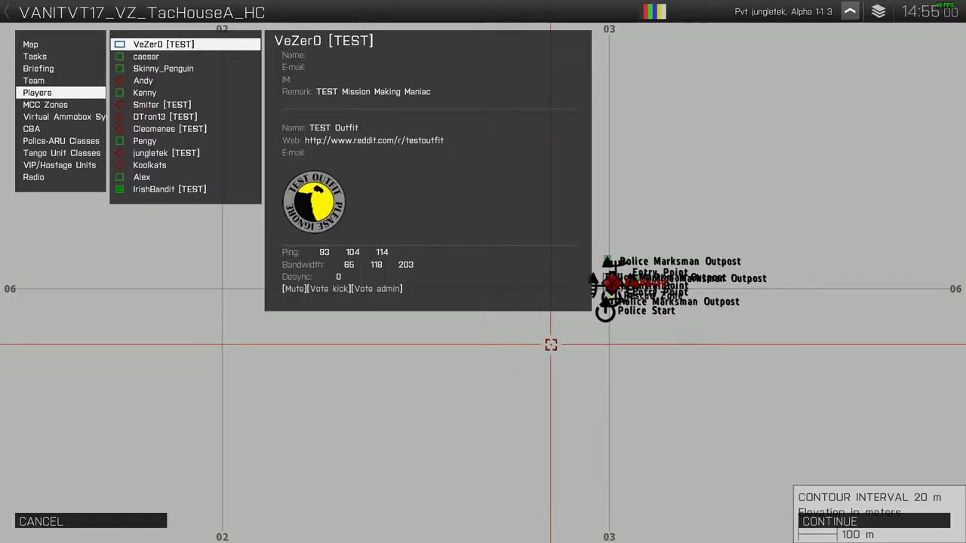
{"action": "scroll", "coordinate": [615, 287], "scroll_direction": "up", "scroll_amount": 2}
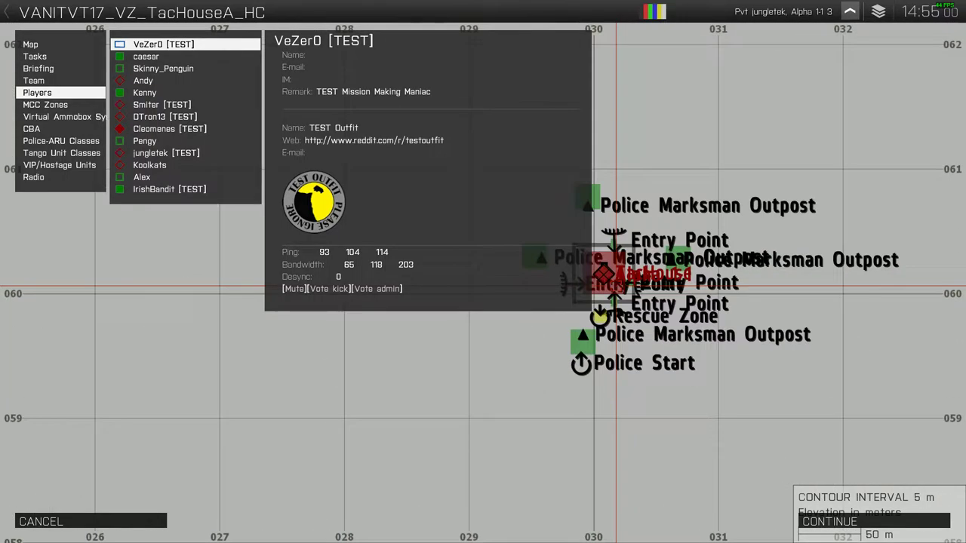
{"action": "scroll", "coordinate": [616, 288], "scroll_direction": "up", "scroll_amount": 2}
{"action": "scroll", "coordinate": [596, 275], "scroll_direction": "up", "scroll_amount": 2}
{"action": "scroll", "coordinate": [626, 287], "scroll_direction": "down", "scroll_amount": 2}
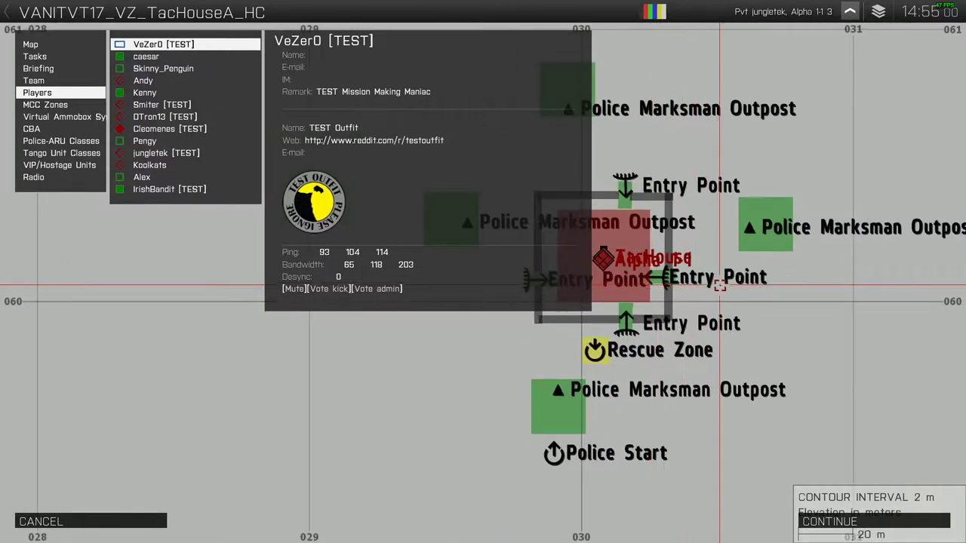
{"action": "left_click_drag", "start_coordinate": [719, 285], "coordinate": [580, 299]}
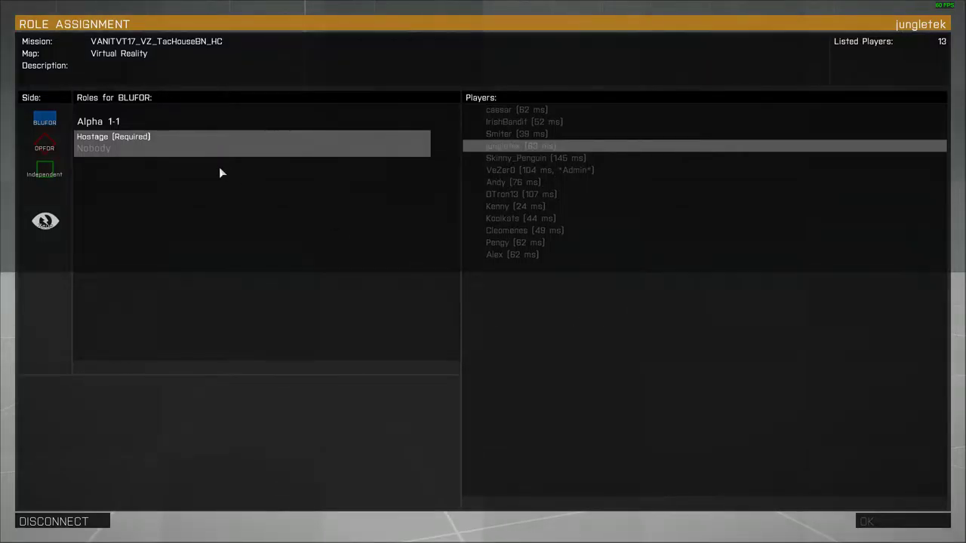
{"action": "left_click", "coordinate": [46, 149]}
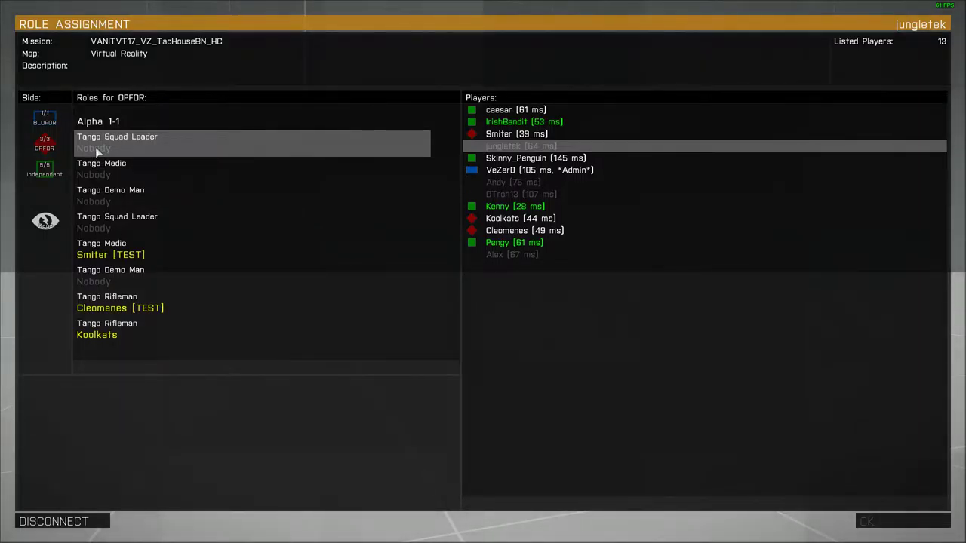
{"action": "left_click", "coordinate": [94, 169]}
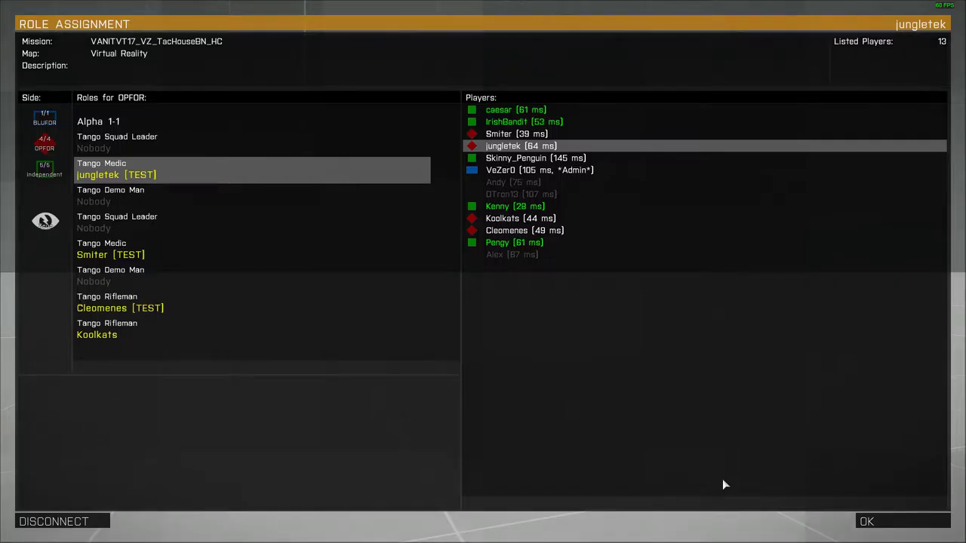
{"action": "key", "text": "equal"}
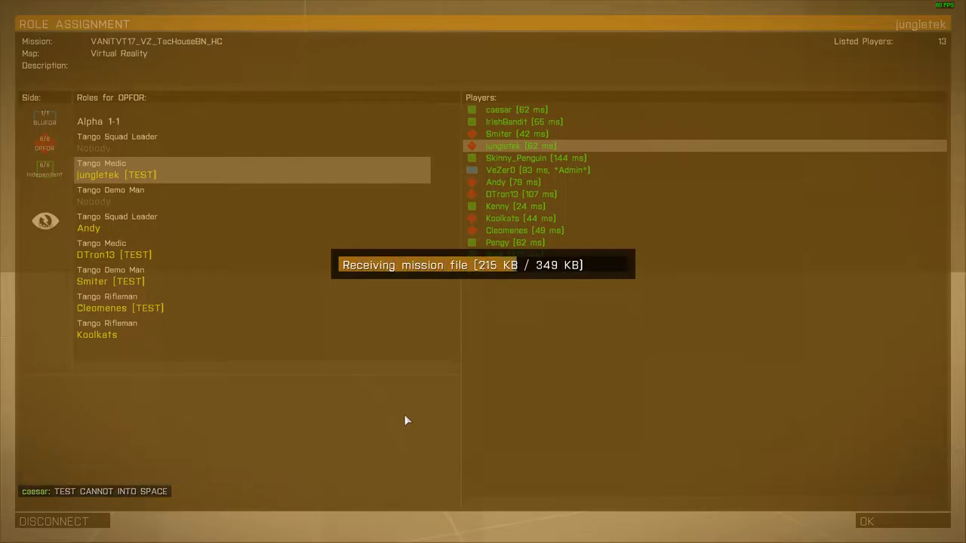
{"action": "key", "text": "equal"}
{"action": "key", "text": "equal"}
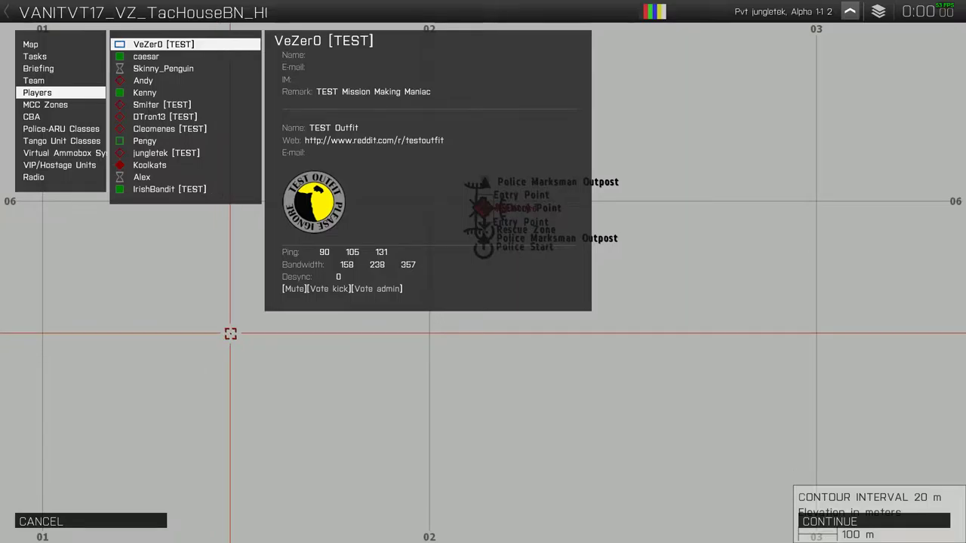
{"action": "scroll", "coordinate": [604, 224], "scroll_direction": "up", "scroll_amount": 3}
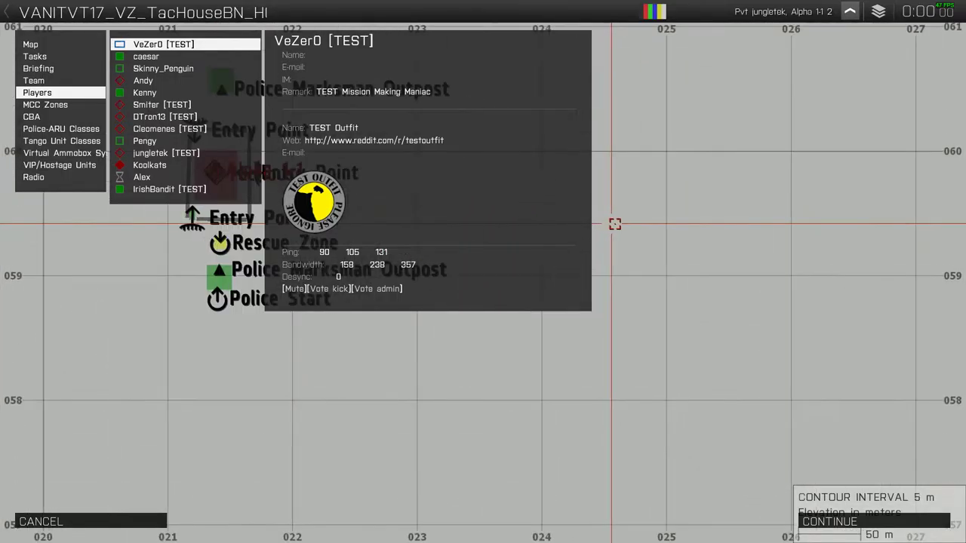
{"action": "left_click_drag", "start_coordinate": [309, 395], "coordinate": [513, 463]}
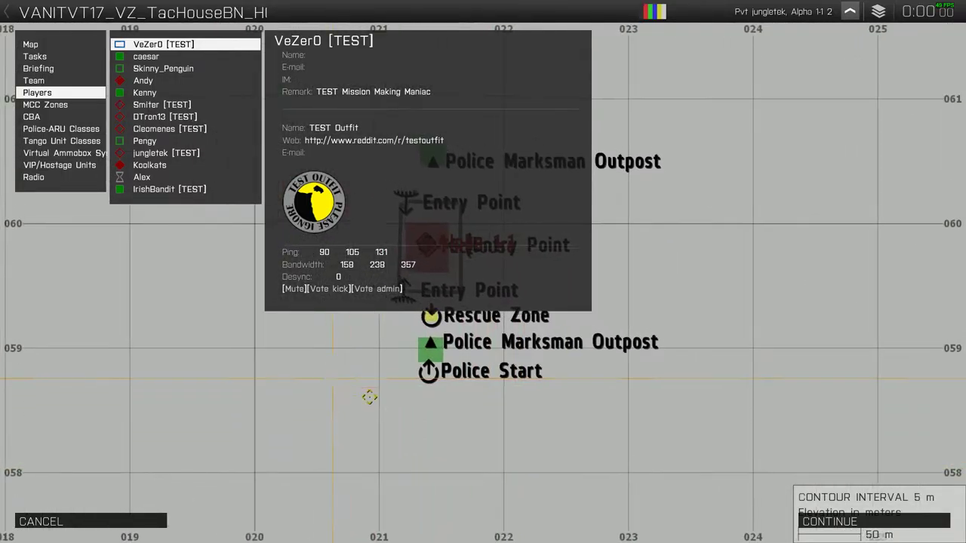
{"action": "left_click_drag", "start_coordinate": [369, 398], "coordinate": [399, 461]}
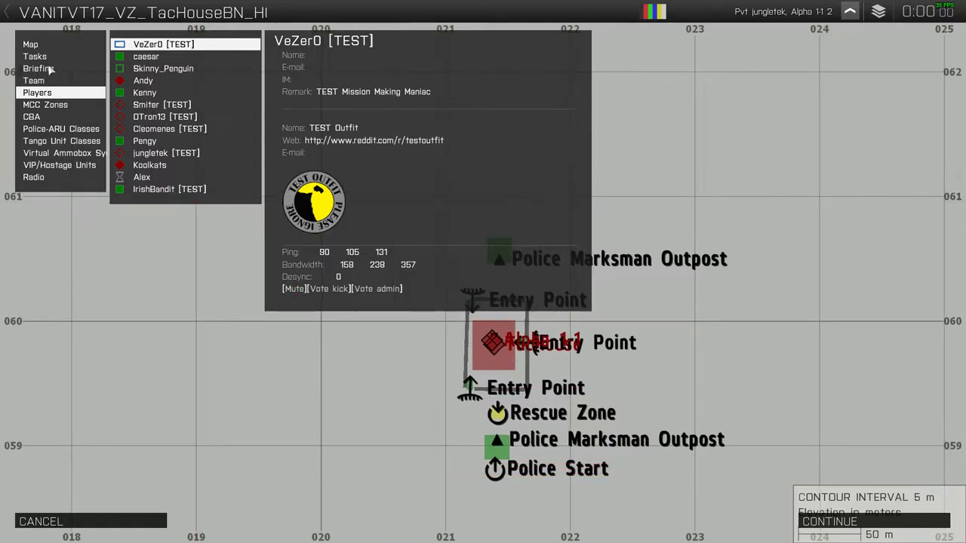
{"action": "left_click", "coordinate": [38, 45]}
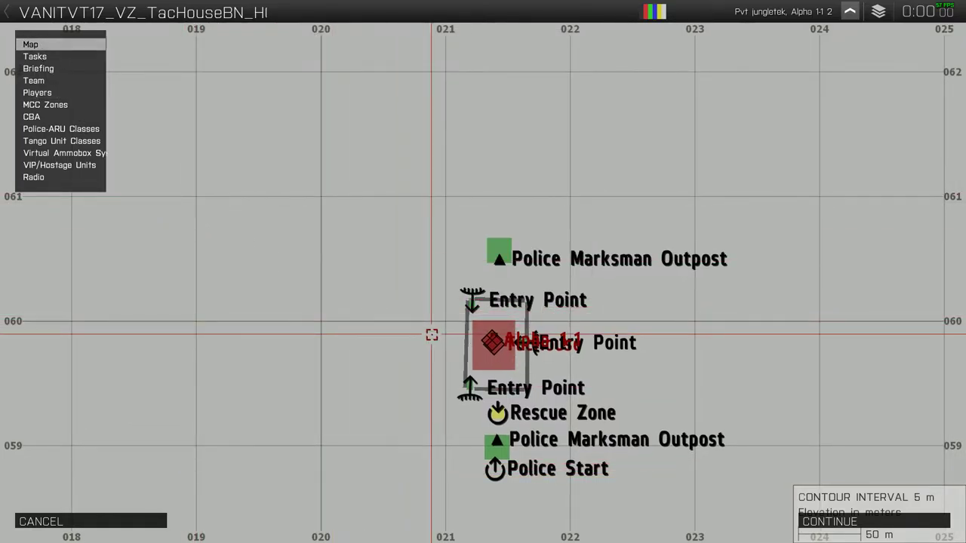
{"action": "scroll", "coordinate": [431, 334], "scroll_direction": "up", "scroll_amount": 2}
{"action": "scroll", "coordinate": [458, 336], "scroll_direction": "up", "scroll_amount": 1}
{"action": "scroll", "coordinate": [460, 335], "scroll_direction": "up", "scroll_amount": 1}
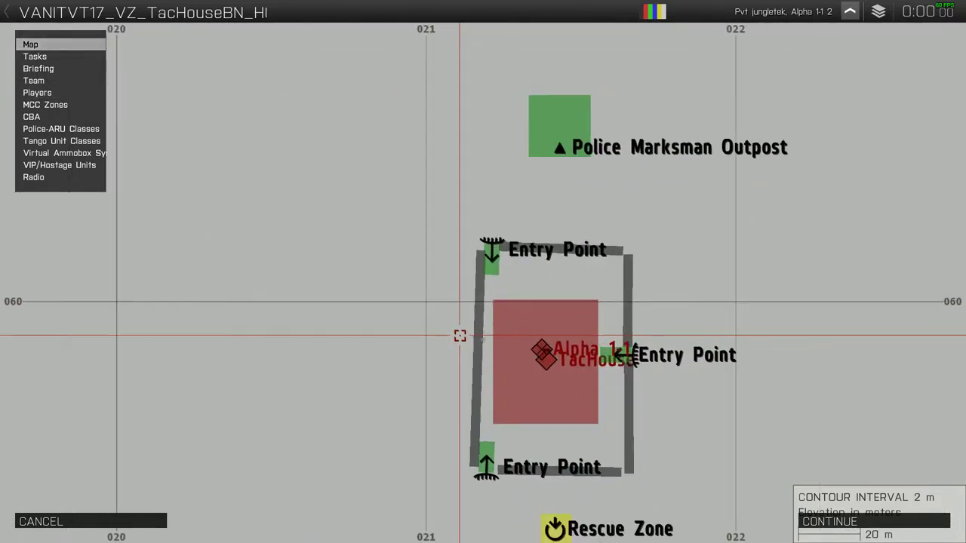
{"action": "left_click_drag", "start_coordinate": [460, 360], "coordinate": [410, 308]}
{"action": "scroll", "coordinate": [409, 308], "scroll_direction": "down", "scroll_amount": 1}
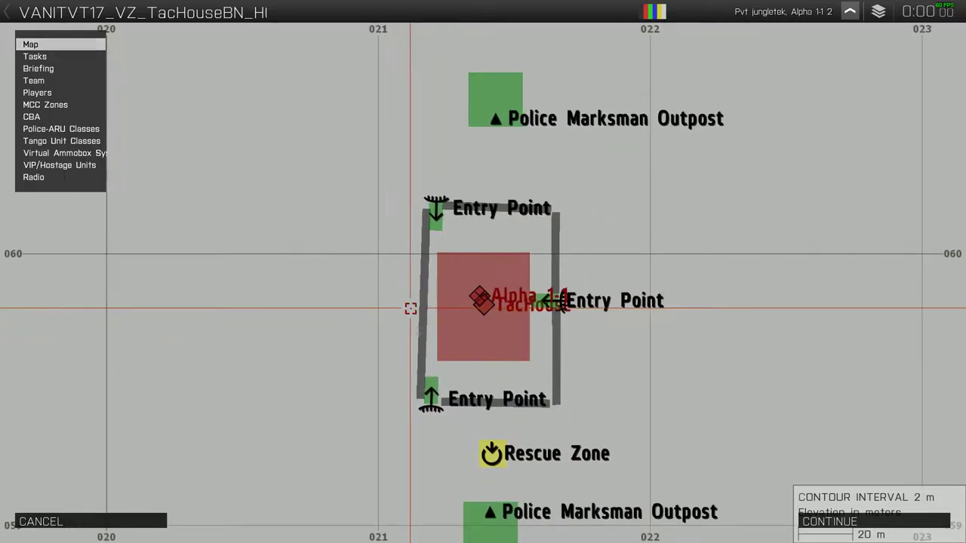
{"action": "scroll", "coordinate": [410, 307], "scroll_direction": "down", "scroll_amount": 1}
{"action": "scroll", "coordinate": [408, 311], "scroll_direction": "down", "scroll_amount": 1}
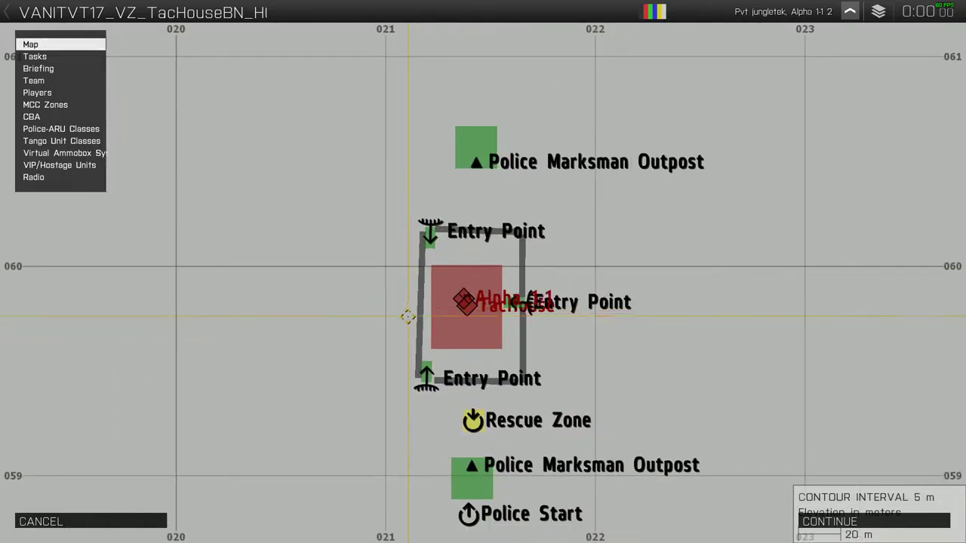
{"action": "mouse_move", "coordinate": [407, 313]}
{"action": "left_mouse_down"}
{"action": "mouse_move", "coordinate": [370, 272]}
{"action": "mouse_move", "coordinate": [370, 281]}
{"action": "left_mouse_up"}
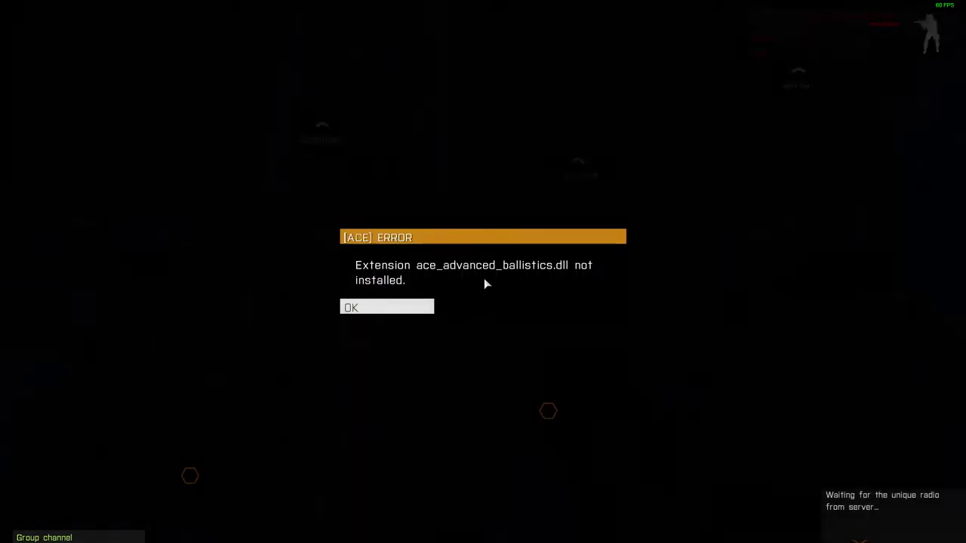
{"action": "key", "text": "Return"}
{"action": "left_click", "coordinate": [400, 311]}
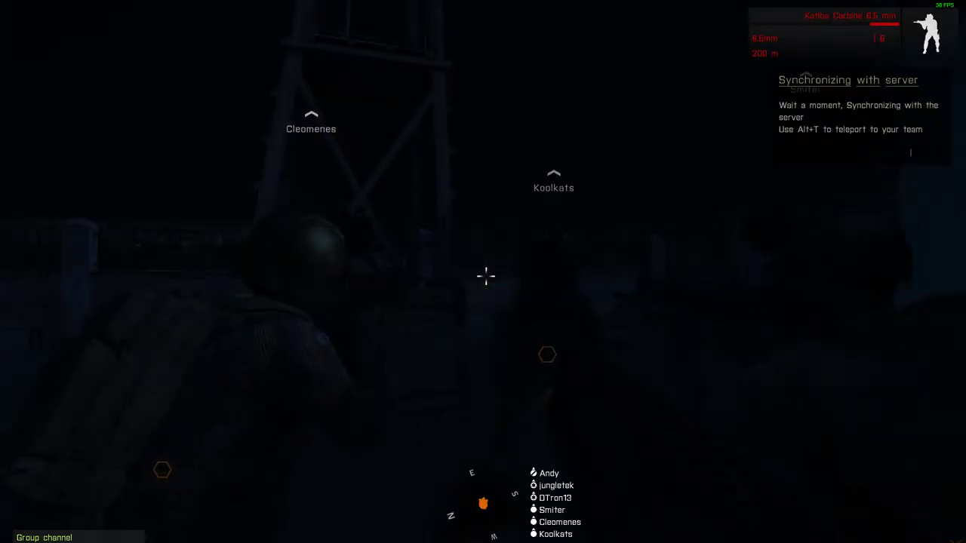
{"action": "key", "text": "n"}
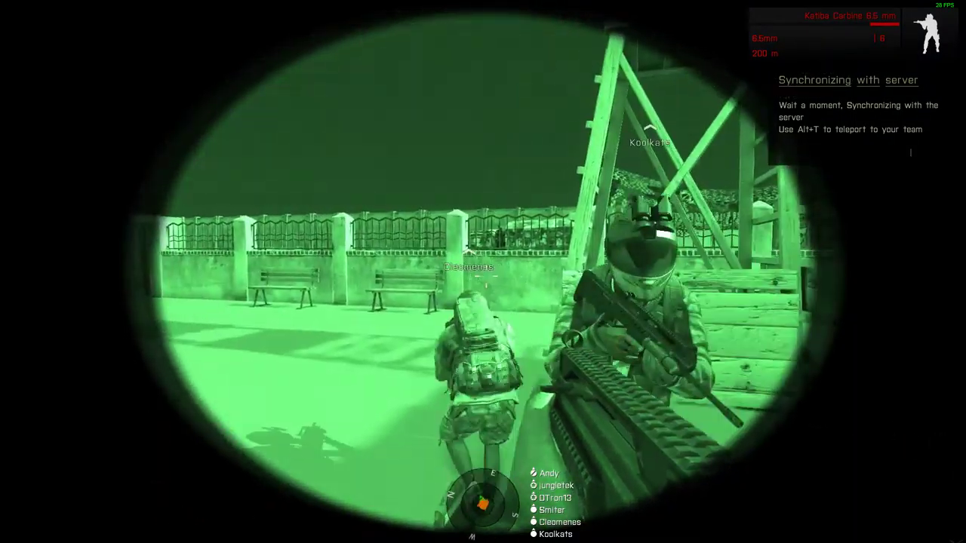
{"action": "key", "text": "c"}
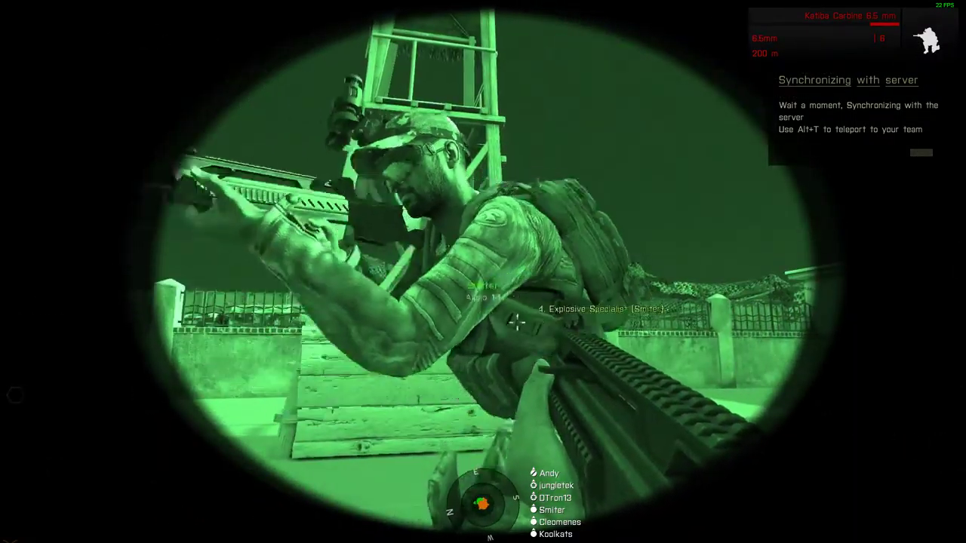
{"action": "key", "text": "c"}
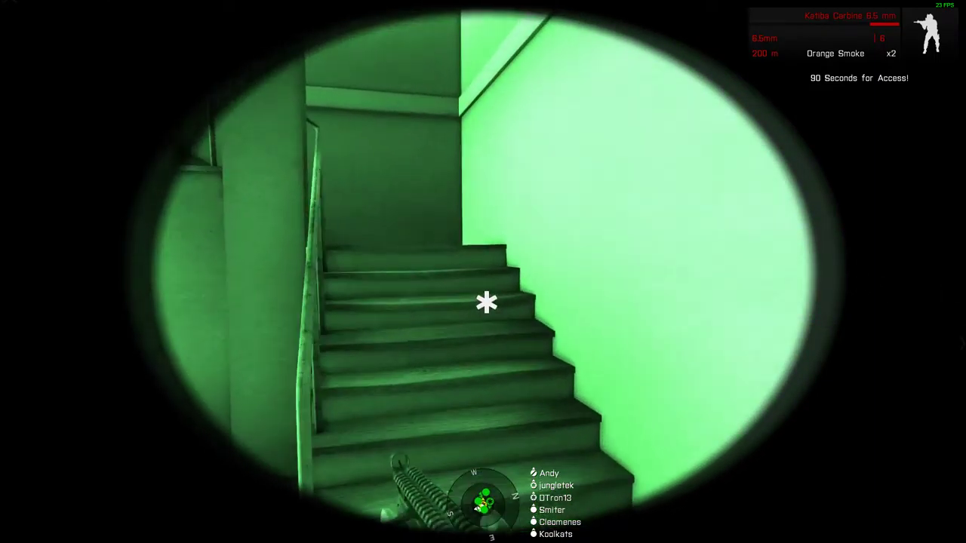
{"action": "key", "text": "w"}
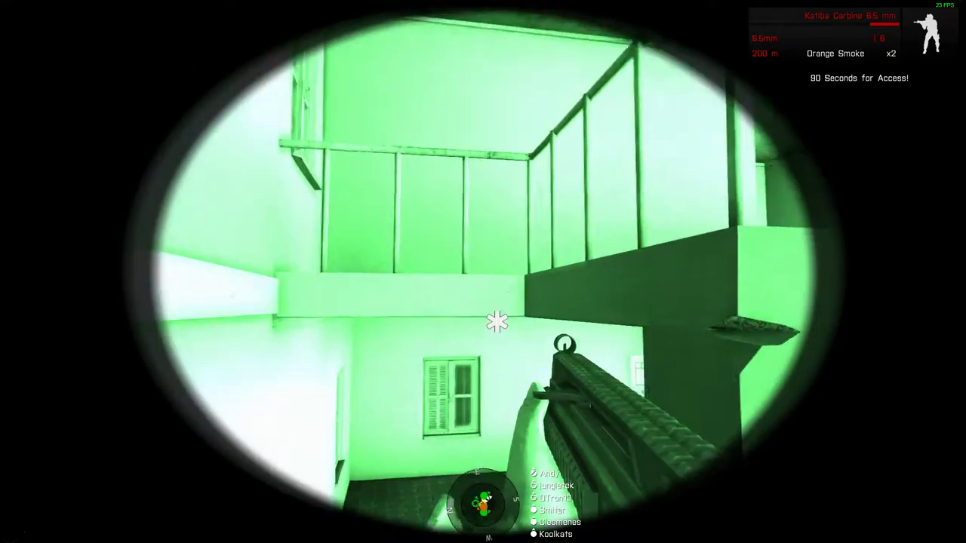
{"action": "key", "text": "w"}
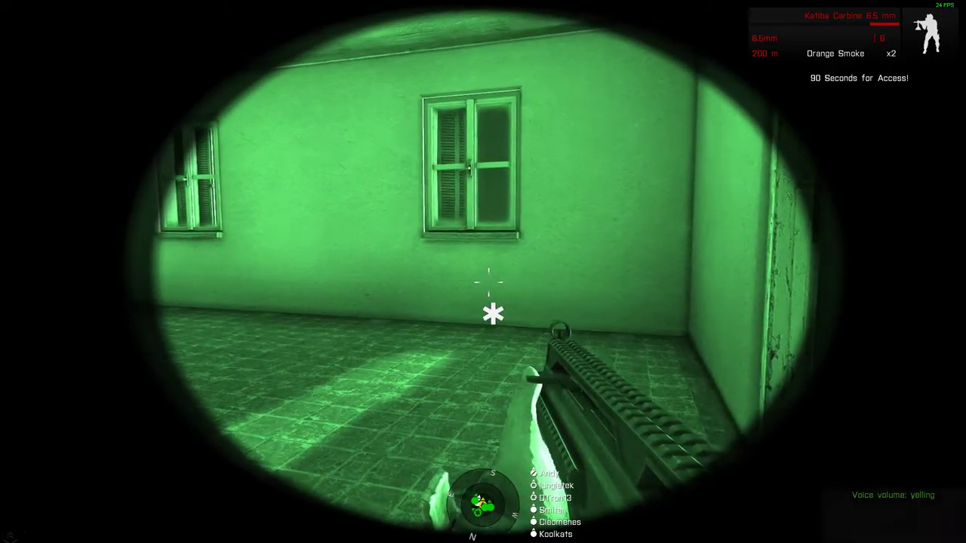
{"action": "key", "text": "w"}
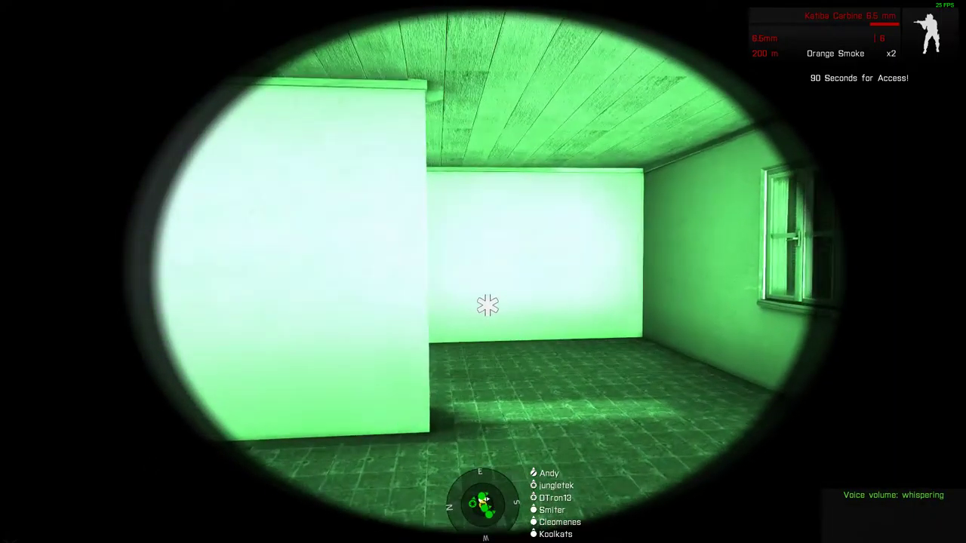
{"action": "key", "text": "s"}
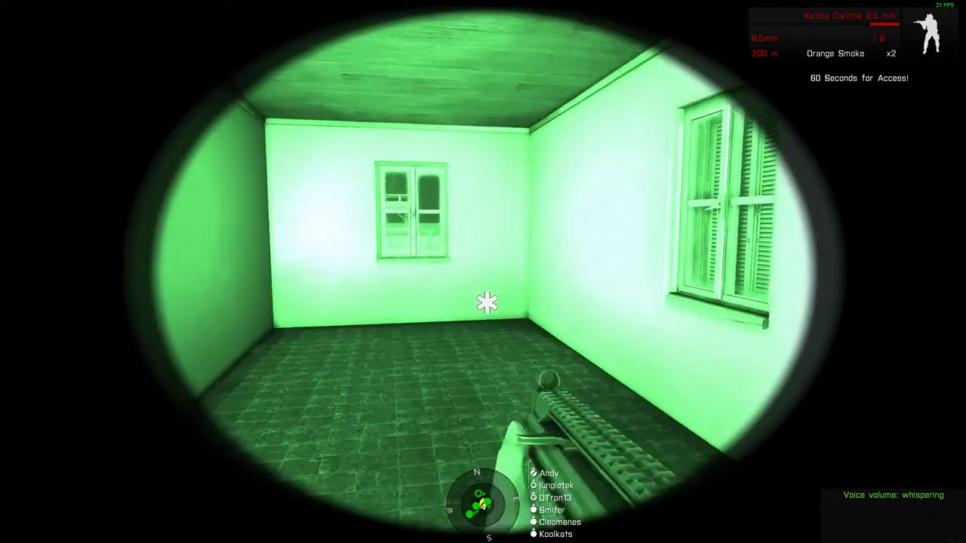
{"action": "key", "text": "w"}
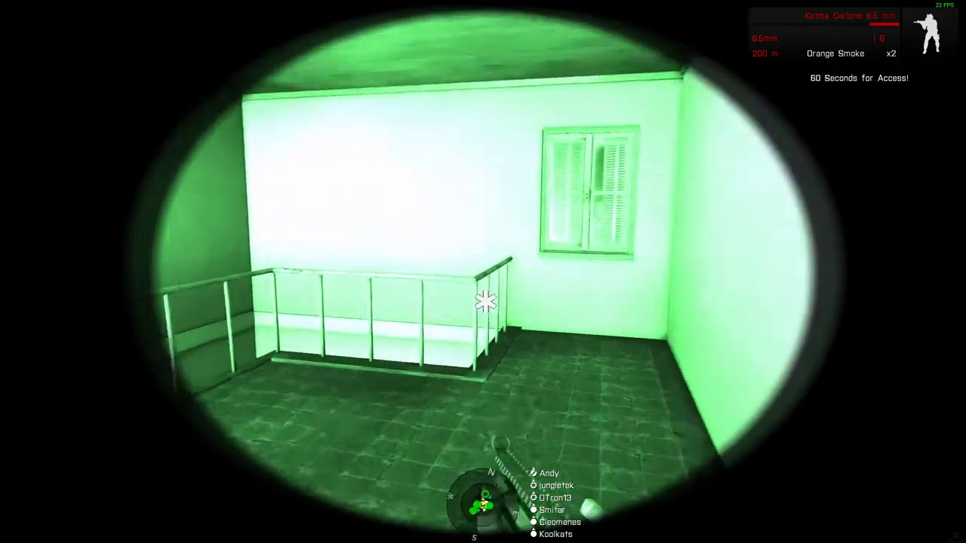
{"action": "key", "text": "w"}
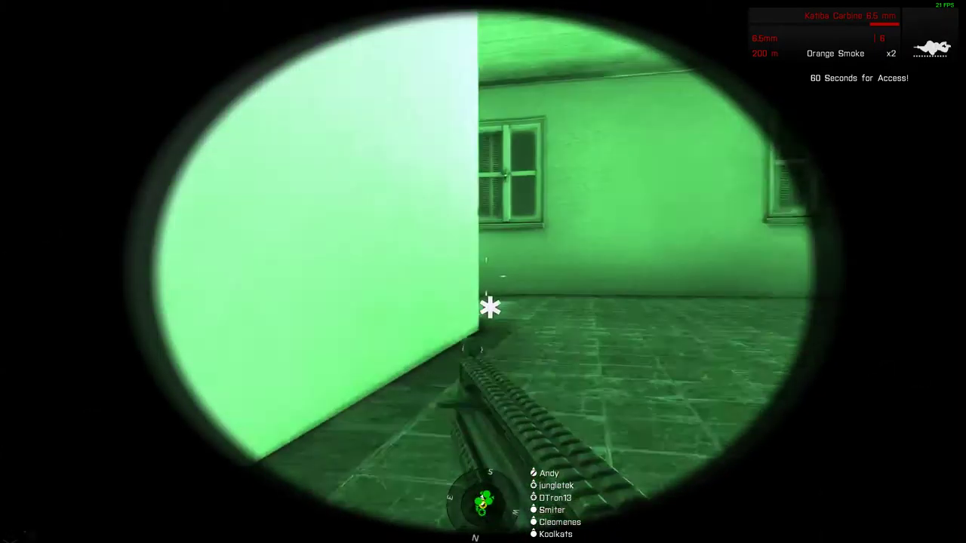
{"action": "key", "text": "s"}
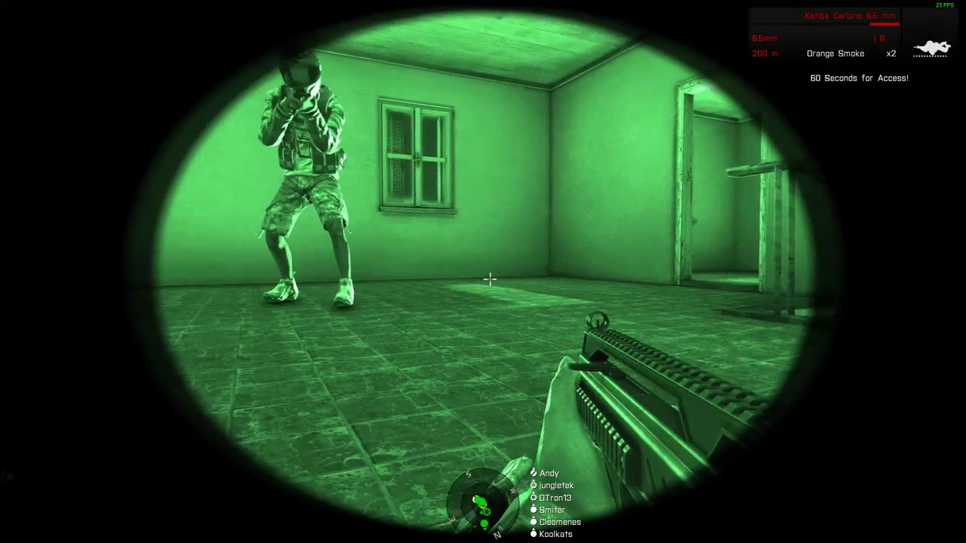
{"action": "key", "text": "x"}
{"action": "key", "text": "x"}
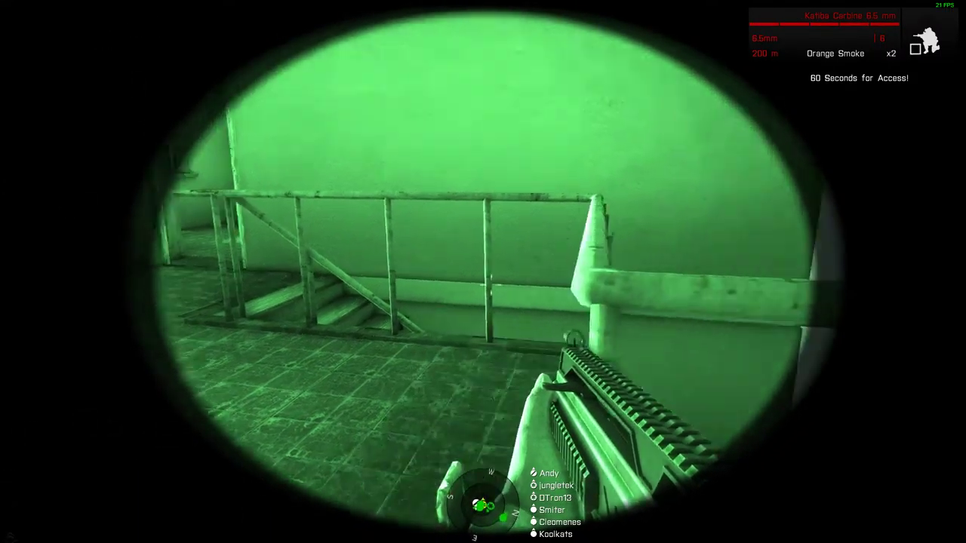
{"action": "key", "text": "g"}
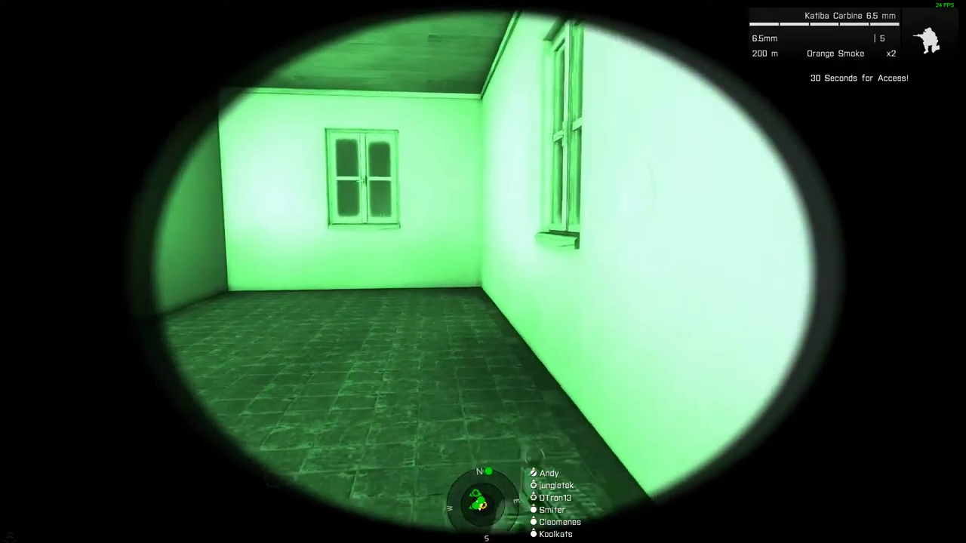
{"action": "right_click", "coordinate": [483, 272]}
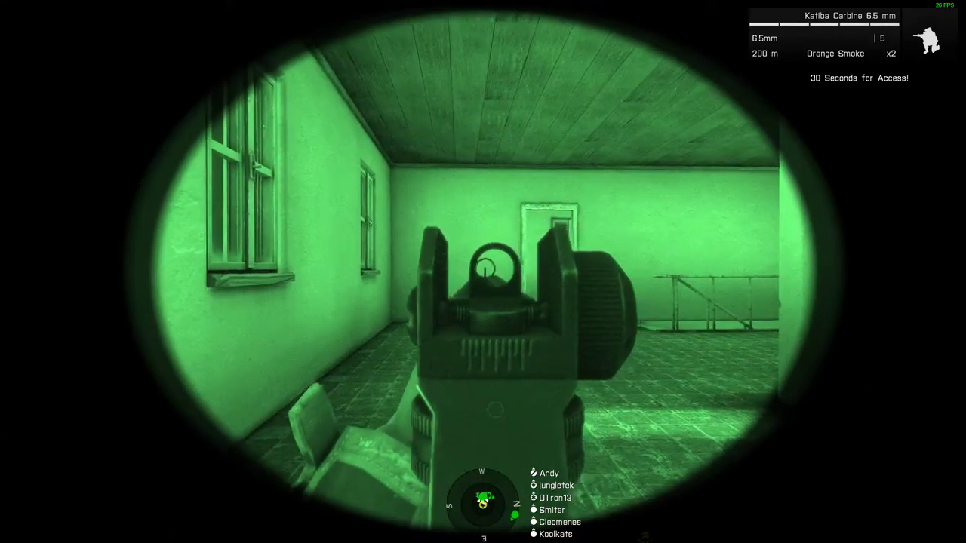
{"action": "right_click", "coordinate": [497, 296]}
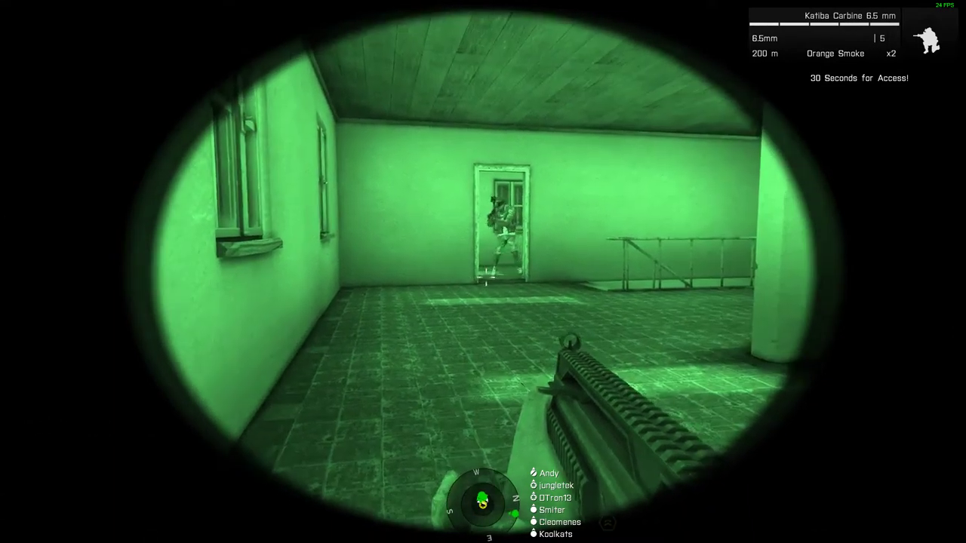
{"action": "key", "text": "Caps_Lock"}
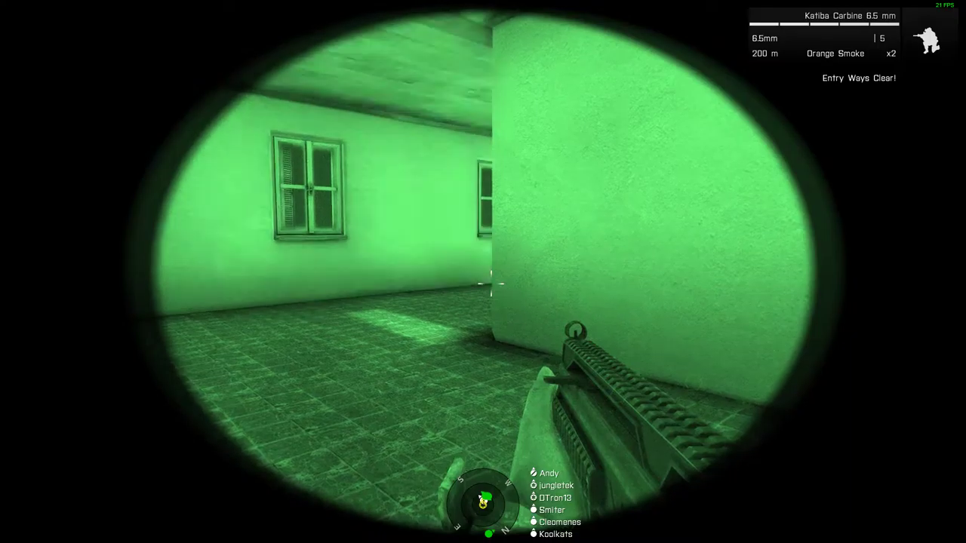
{"action": "right_click", "coordinate": [491, 285]}
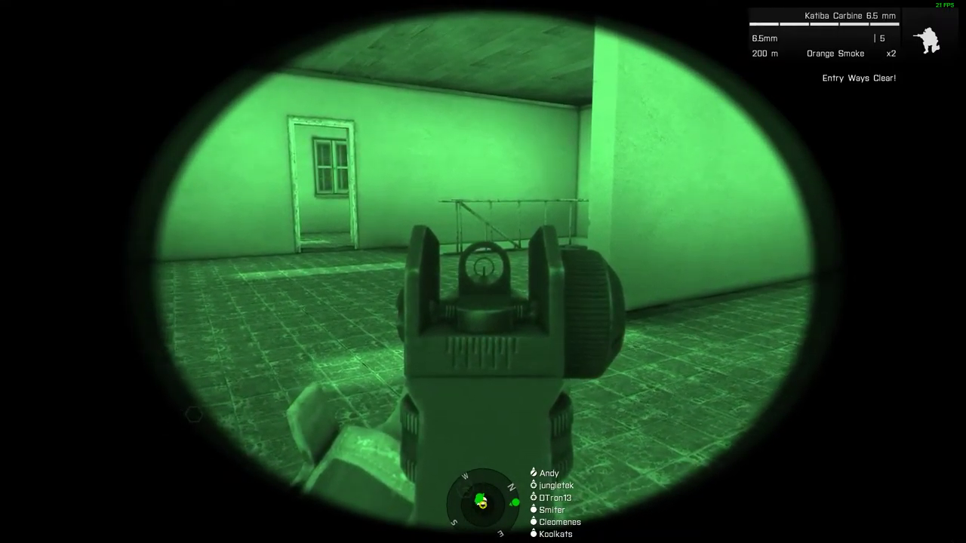
{"action": "right_click", "coordinate": [494, 283]}
{"action": "key", "text": "i"}
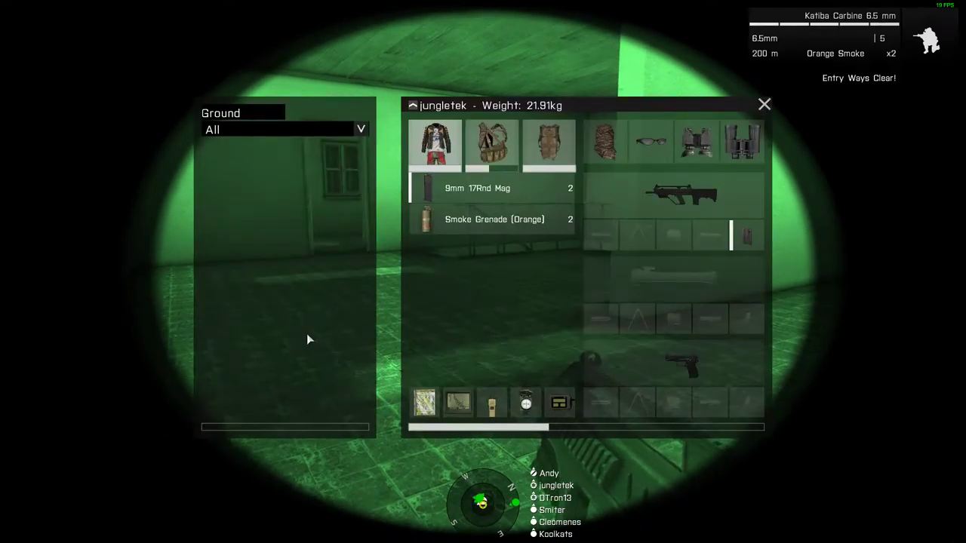
{"action": "left_click", "coordinate": [491, 138]}
{"action": "left_click", "coordinate": [529, 138]}
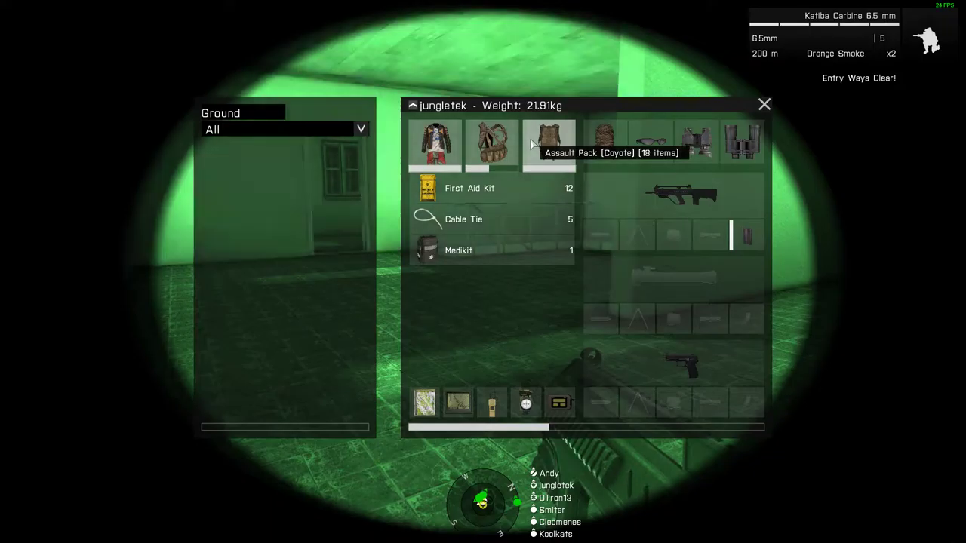
{"action": "key", "text": "i"}
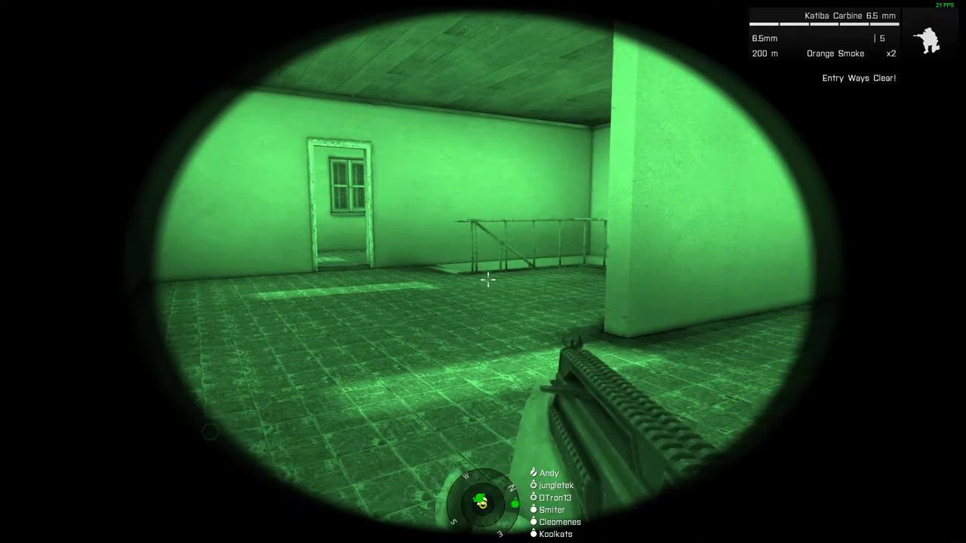
{"action": "right_click", "coordinate": [487, 280]}
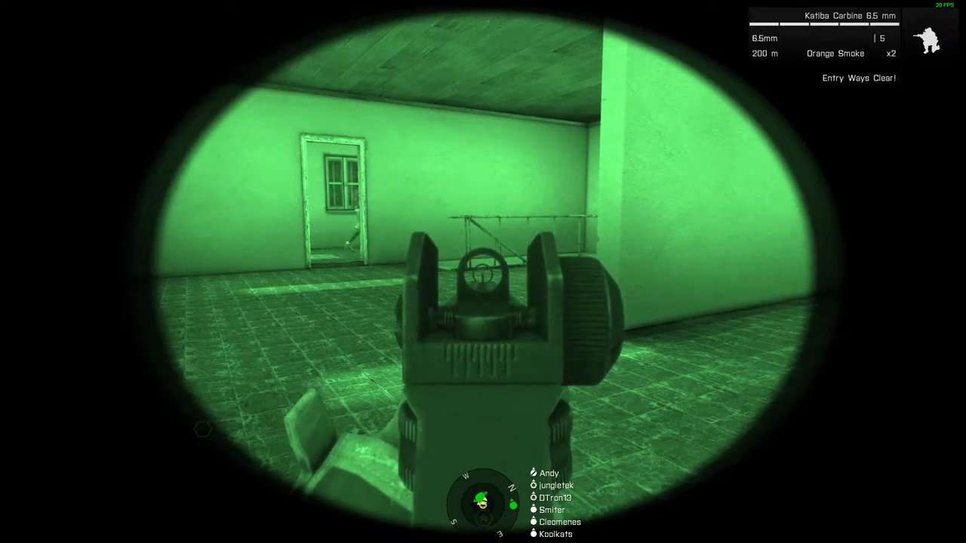
{"action": "key", "text": "w"}
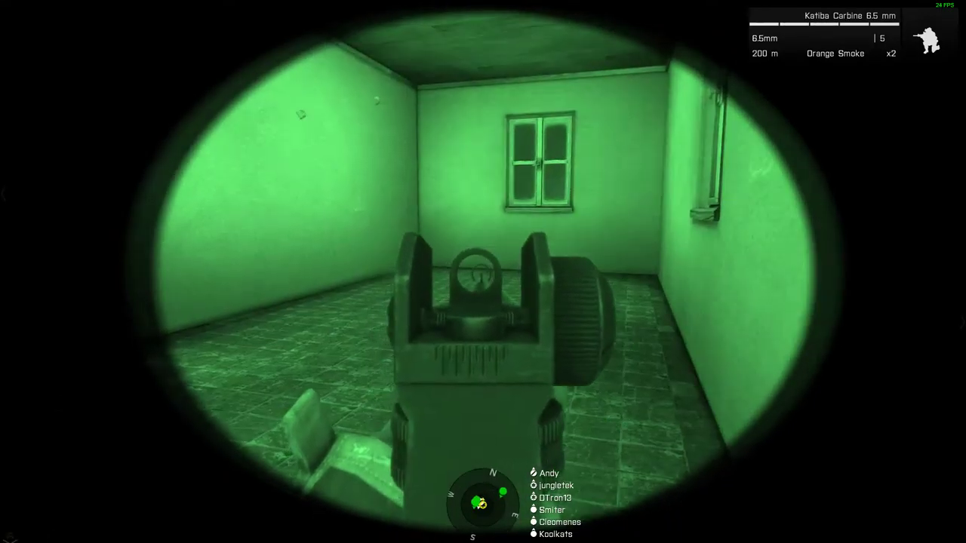
{"action": "key", "text": "z"}
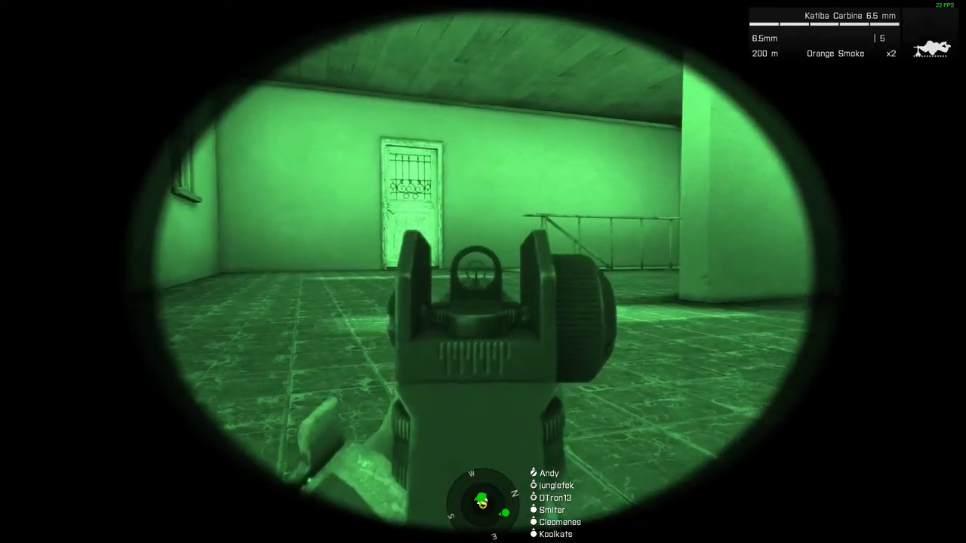
{"action": "right_click", "coordinate": [482, 287]}
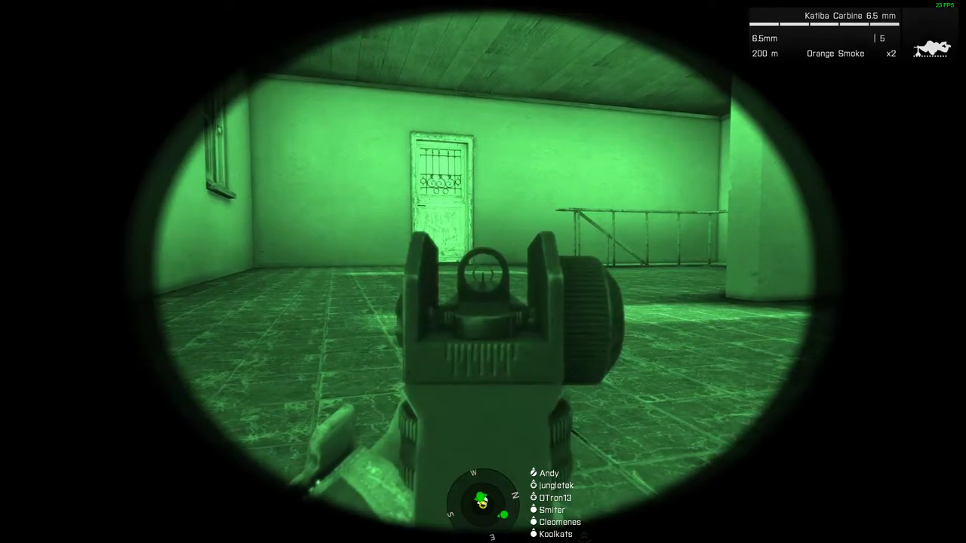
{"action": "key", "text": "Caps_Lock"}
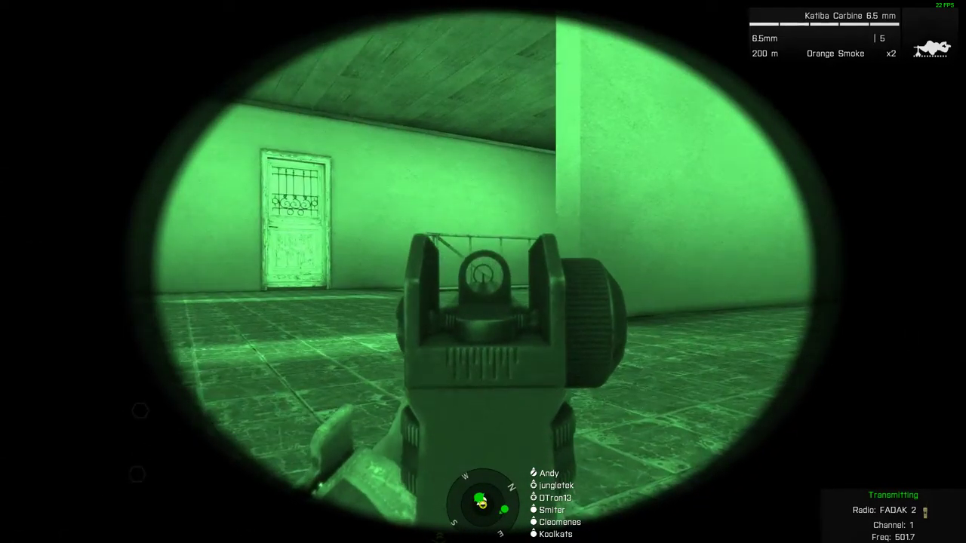
{"action": "right_click", "coordinate": [483, 271]}
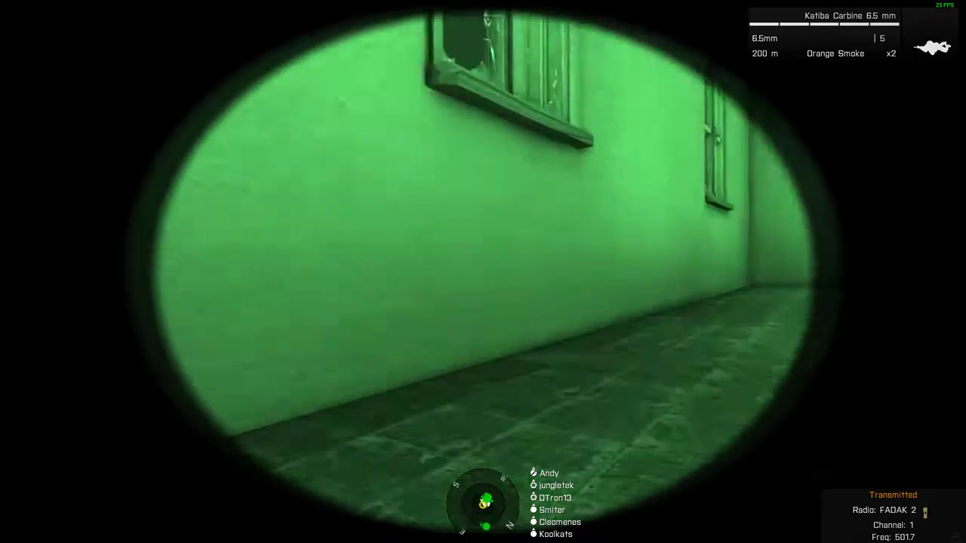
{"action": "right_click", "coordinate": [483, 271]}
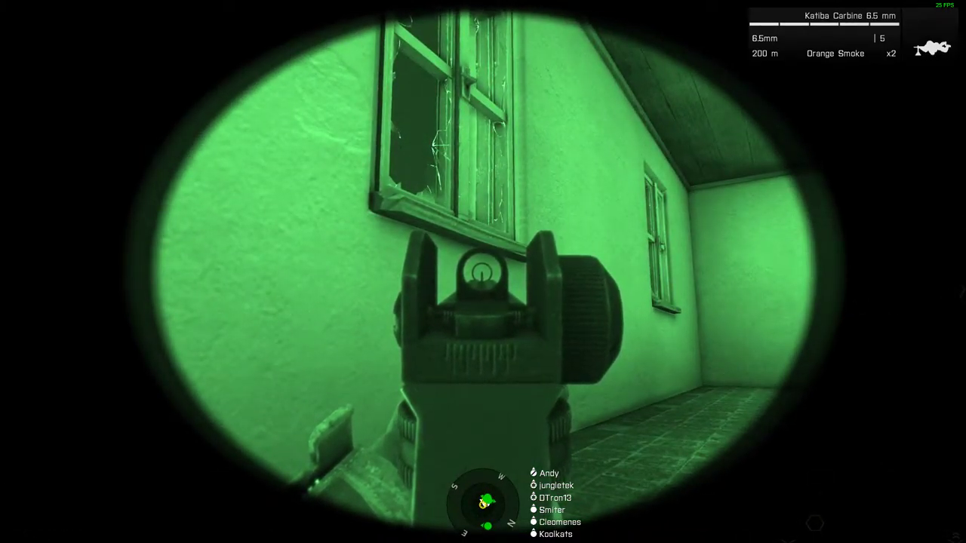
{"action": "key", "text": "Caps_Lock"}
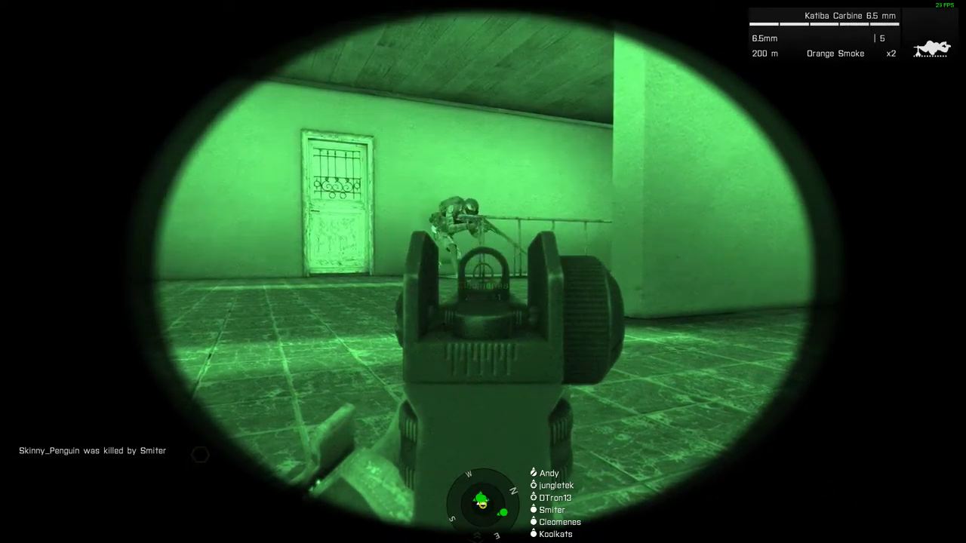
{"action": "left_click", "coordinate": [483, 271]}
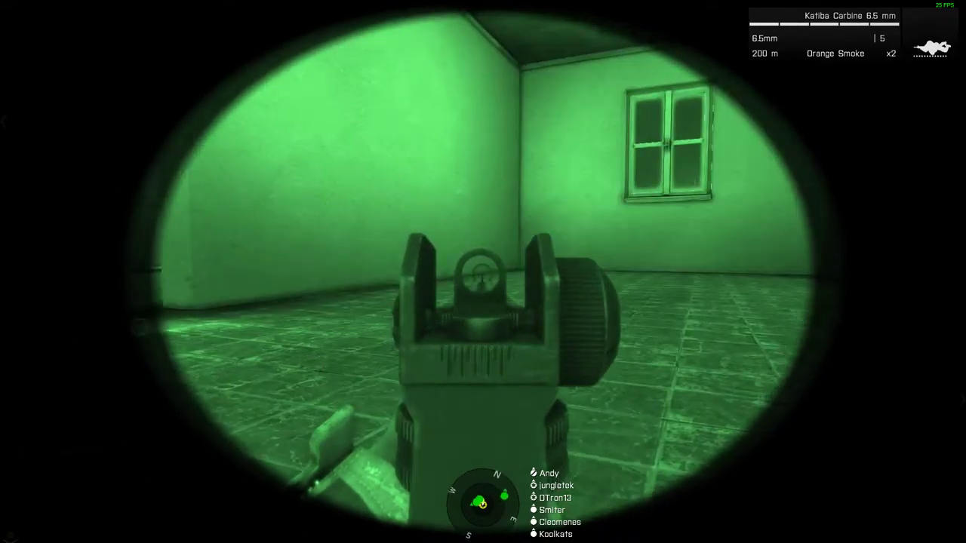
{"action": "right_click", "coordinate": [483, 271]}
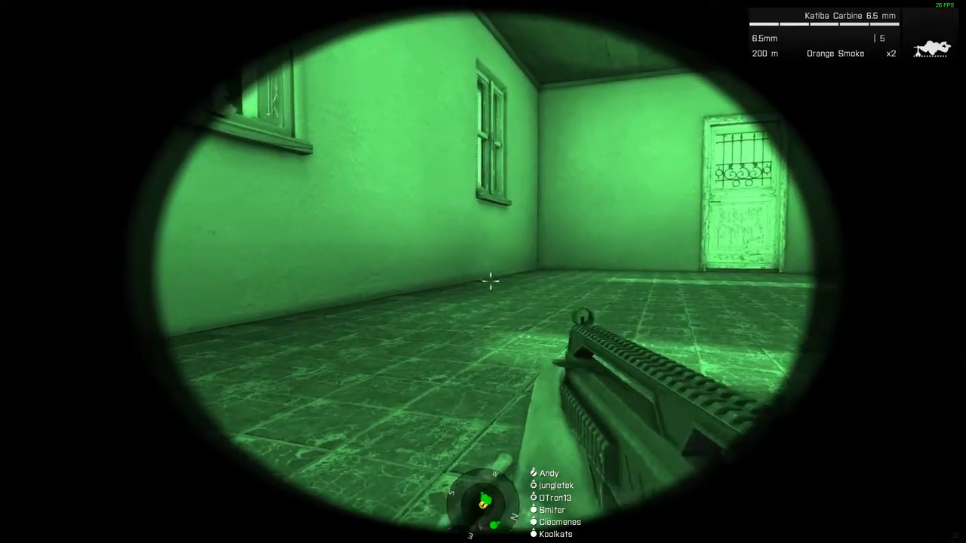
{"action": "right_click", "coordinate": [483, 272]}
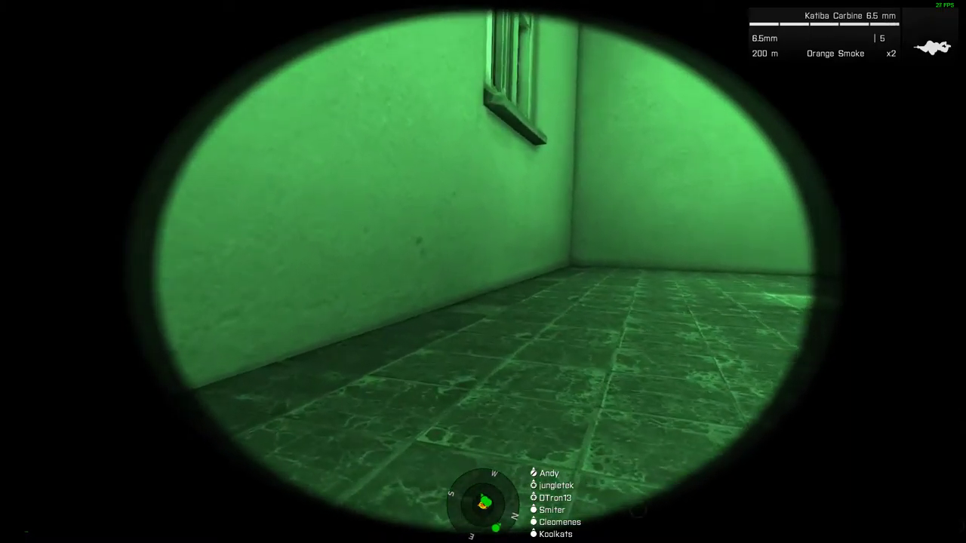
{"action": "key", "text": "x"}
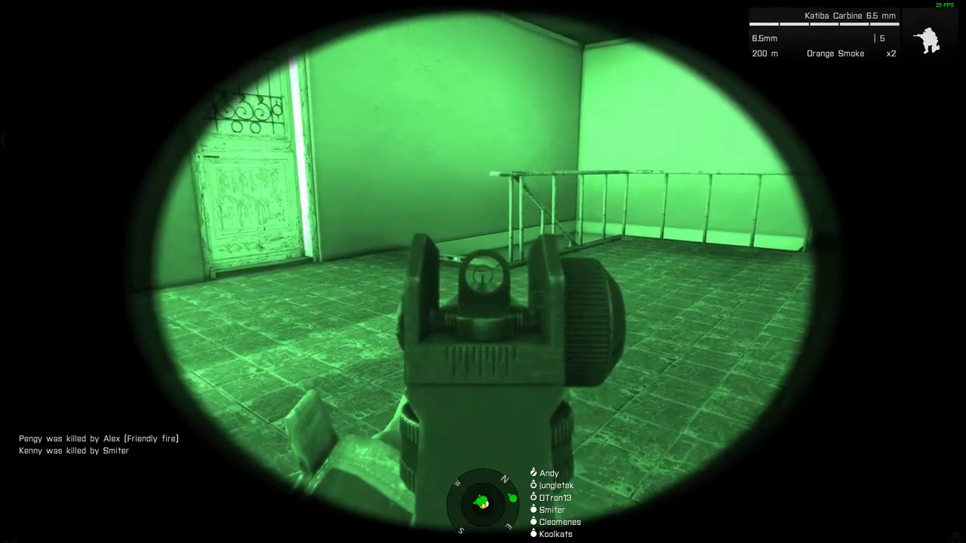
{"action": "key", "text": "Caps_Lock"}
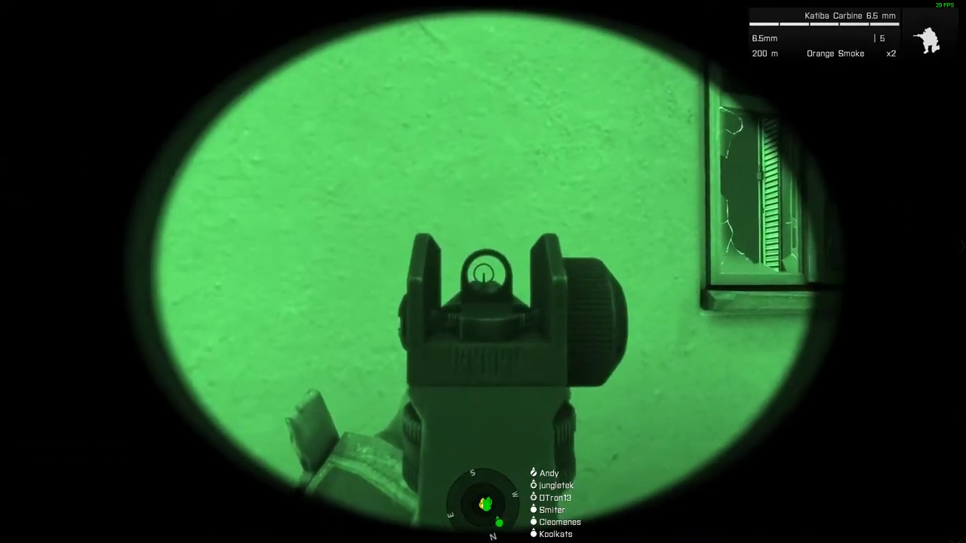
{"action": "right_click", "coordinate": [483, 271]}
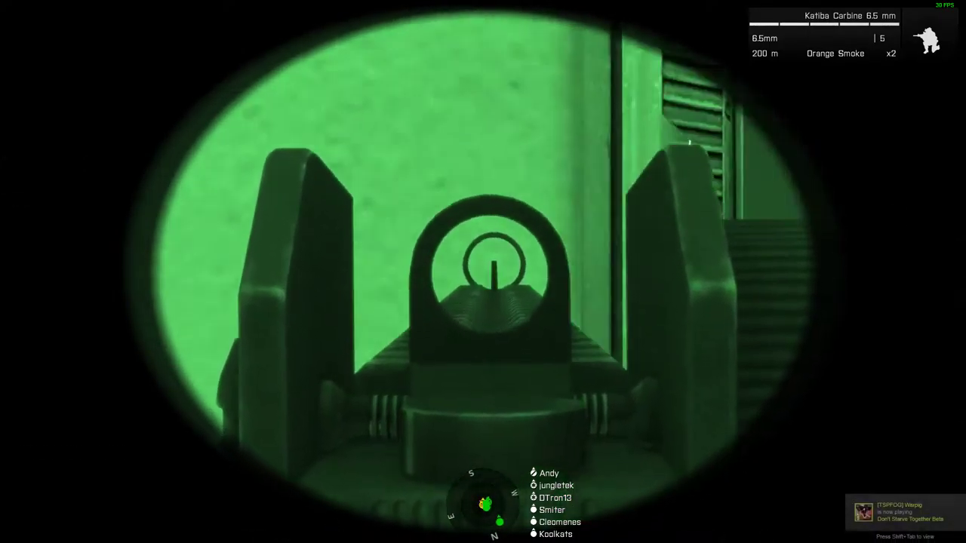
{"action": "key", "text": "x"}
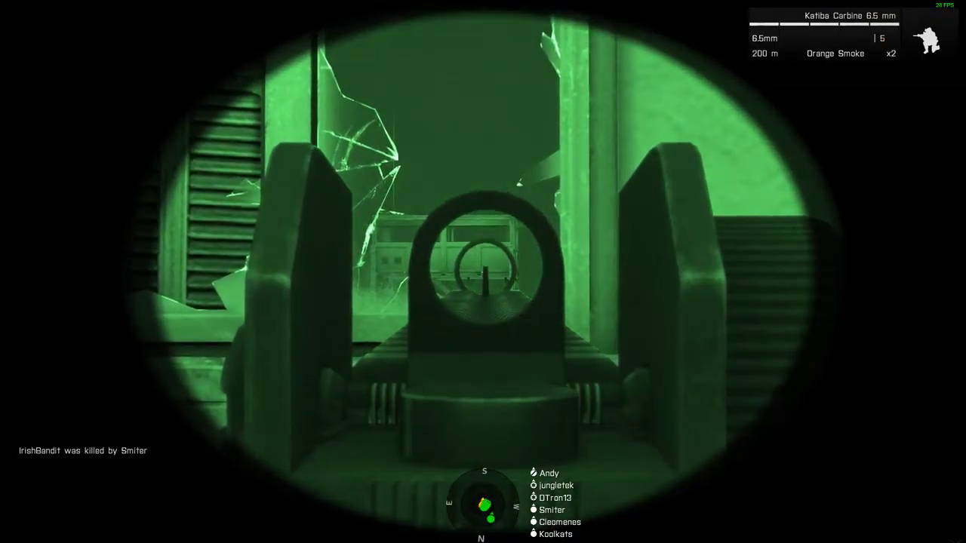
{"action": "left_click", "coordinate": [483, 271]}
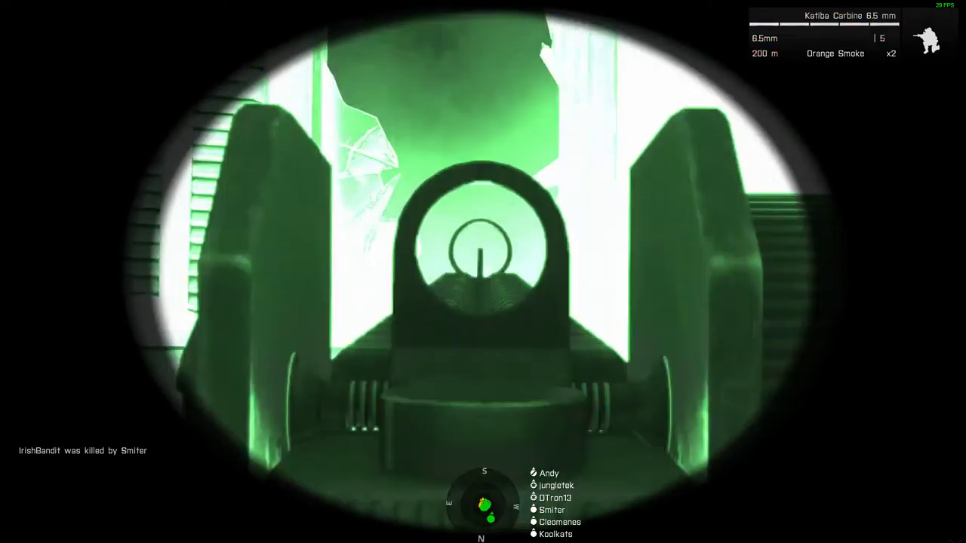
{"action": "key", "text": "s"}
{"action": "key", "text": "ctrl"}
{"action": "key", "text": "ctrl"}
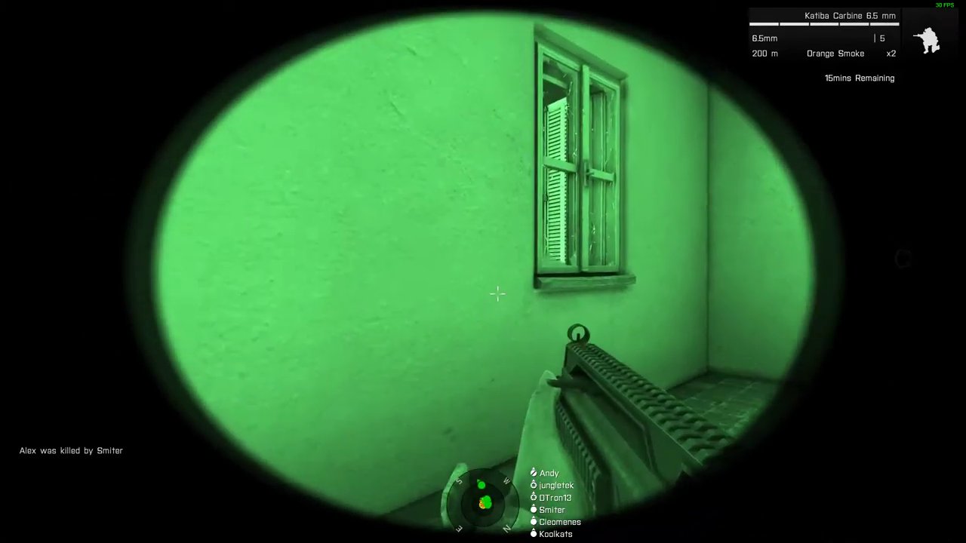
{"action": "key", "text": "Caps_Lock"}
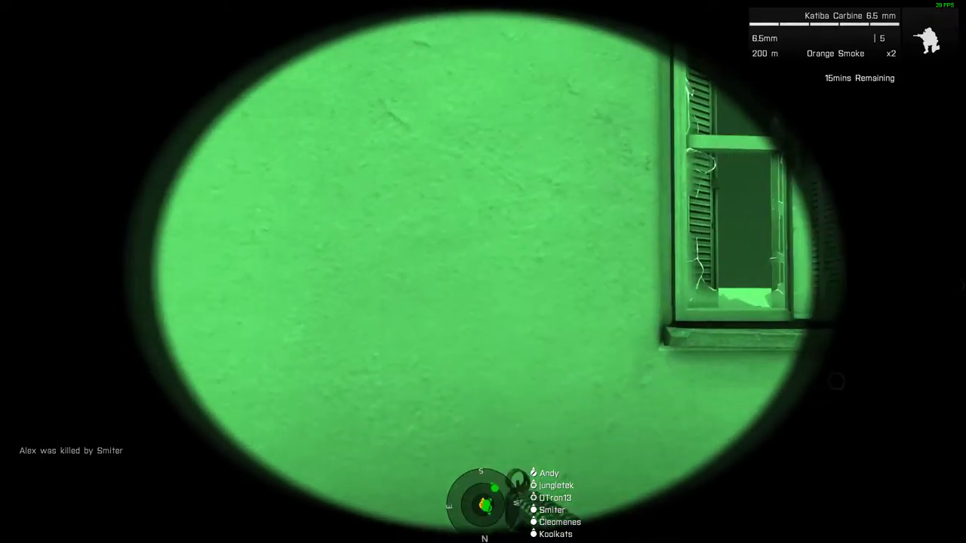
{"action": "right_click", "coordinate": [489, 280]}
{"action": "key", "text": "w"}
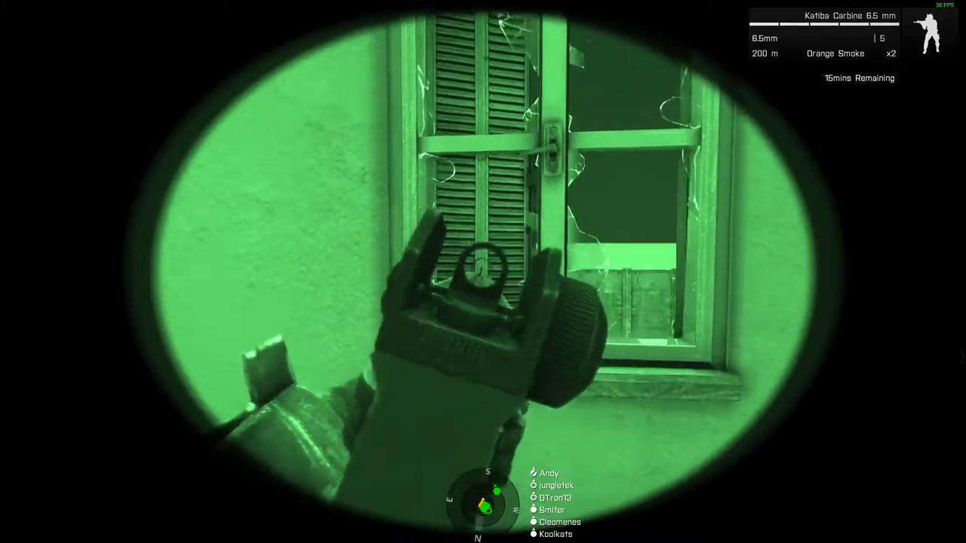
{"action": "key", "text": "w"}
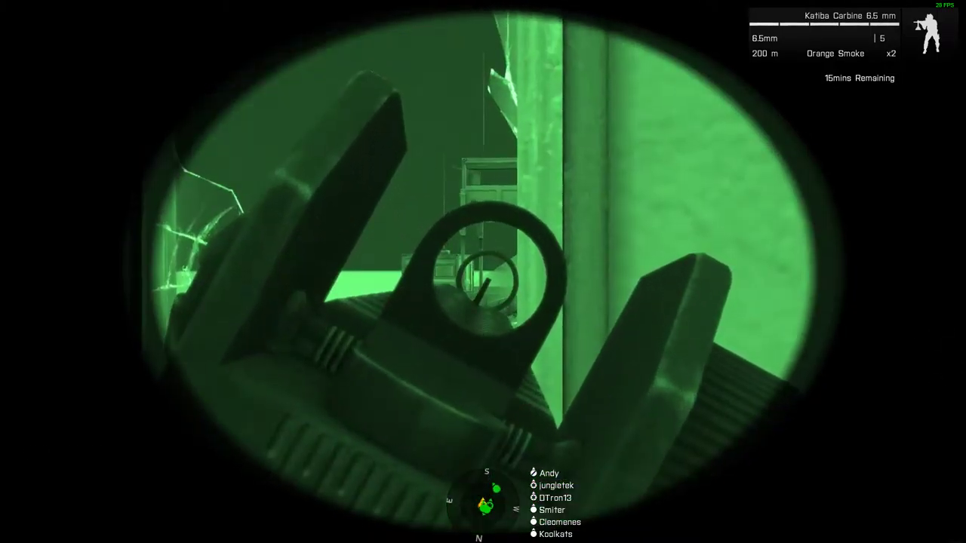
{"action": "key", "text": "w"}
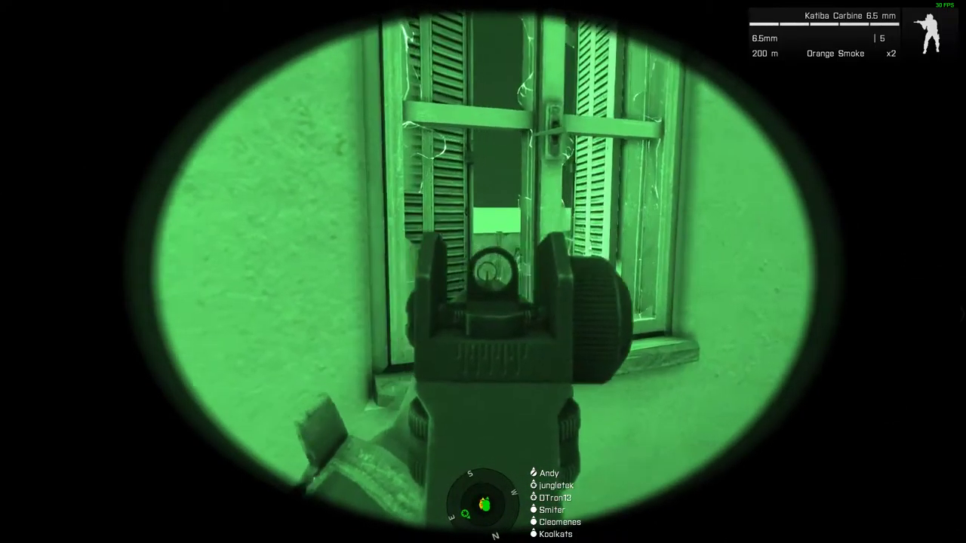
{"action": "right_click", "coordinate": [483, 272]}
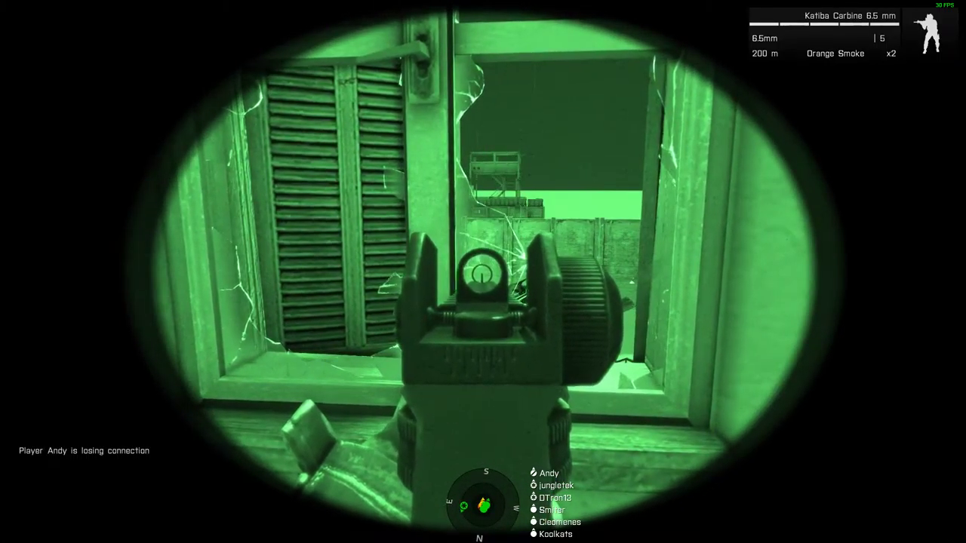
{"action": "right_click", "coordinate": [483, 271]}
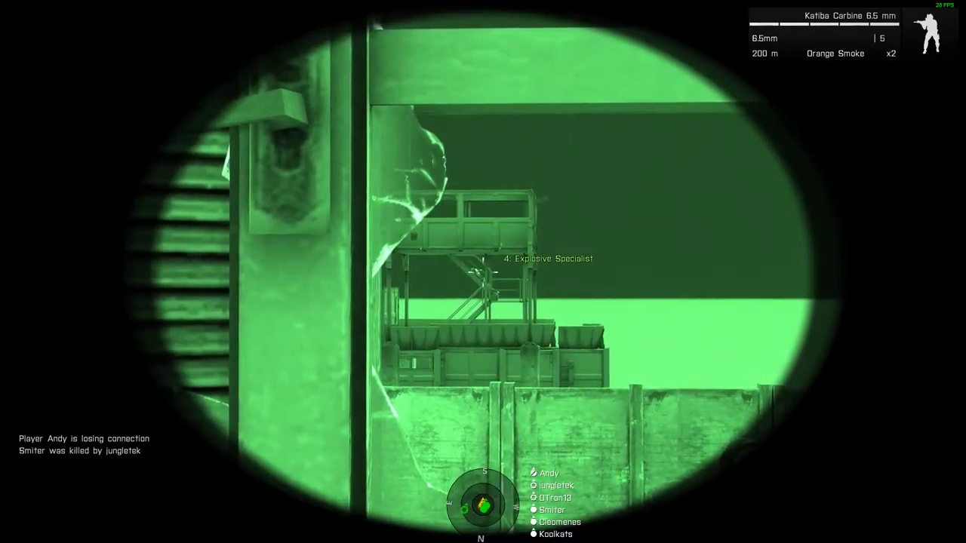
{"action": "right_click", "coordinate": [483, 272]}
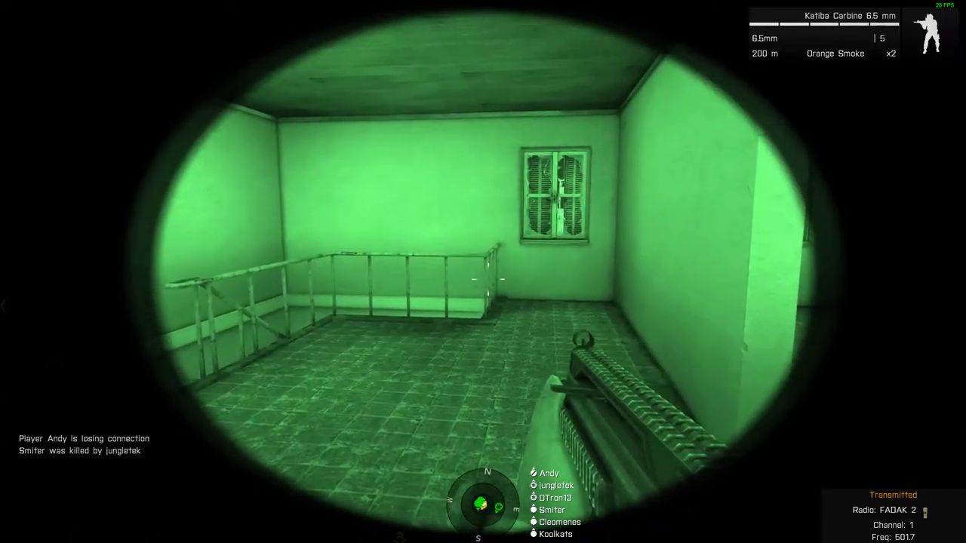
{"action": "key", "text": "x"}
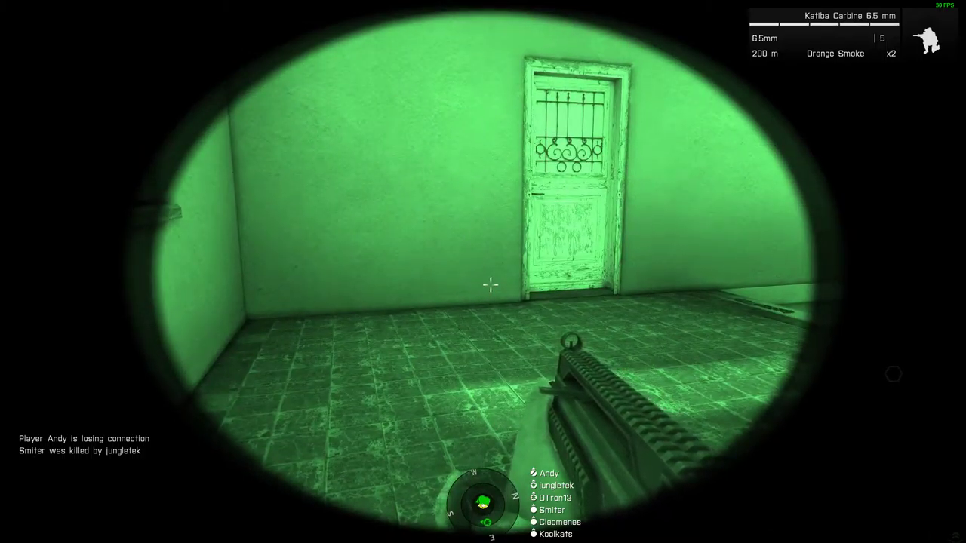
{"action": "right_click", "coordinate": [490, 284]}
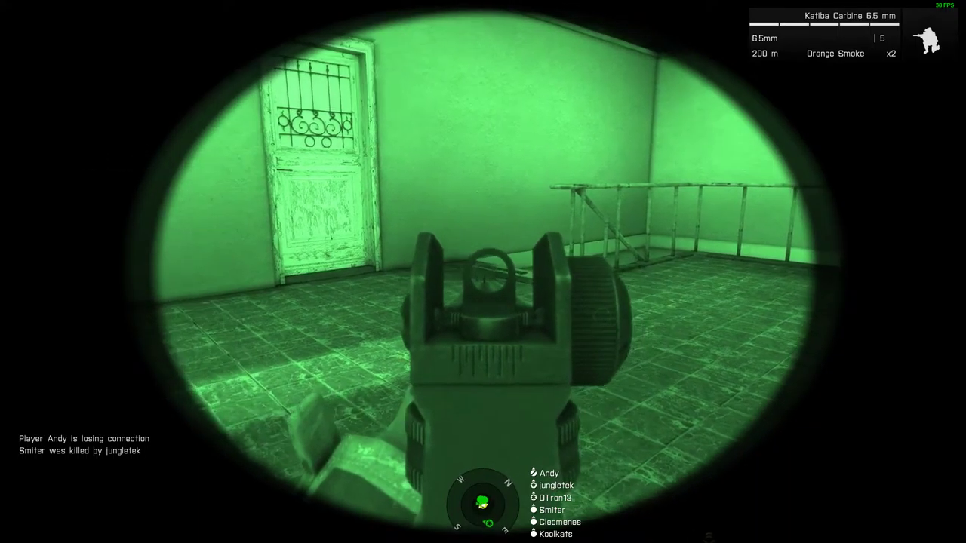
{"action": "key", "text": "r"}
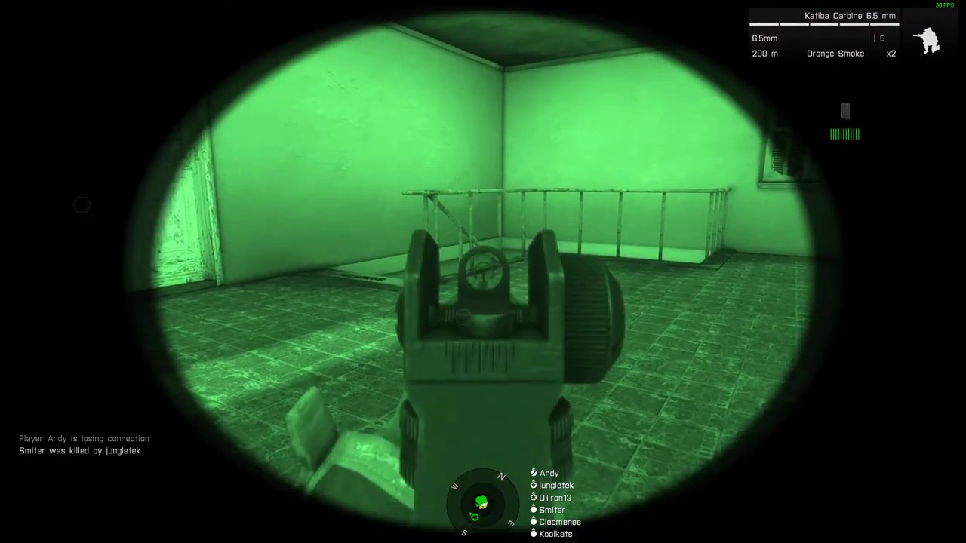
{"action": "key", "text": "w"}
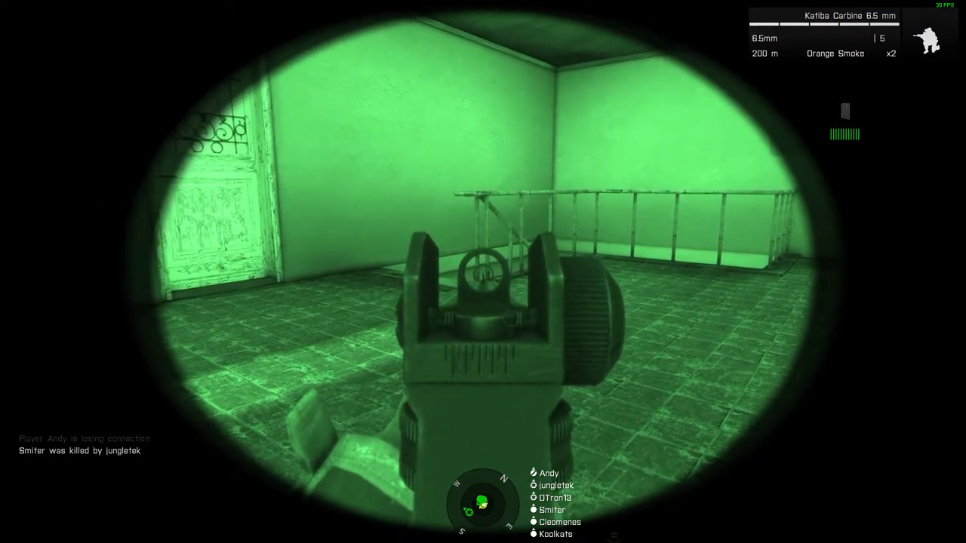
{"action": "key", "text": "Caps_Lock"}
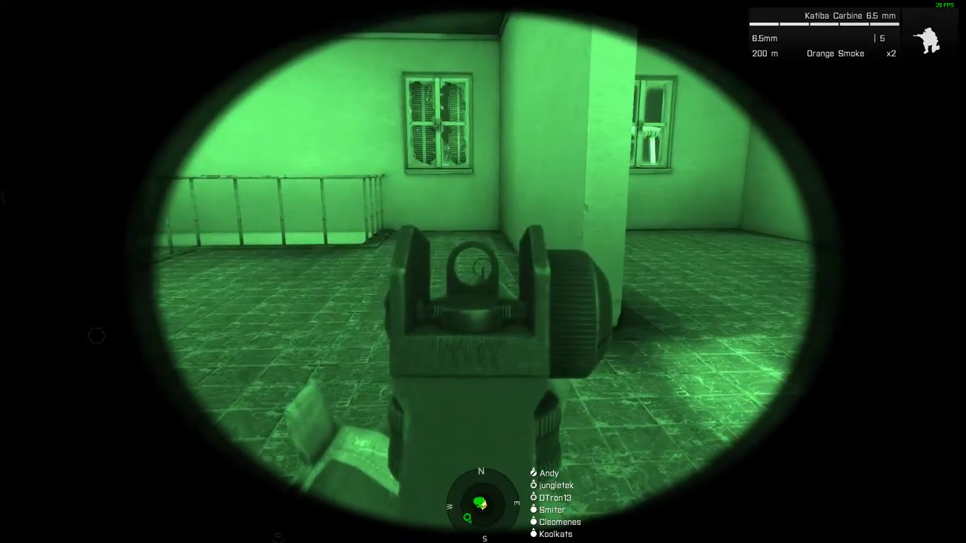
{"action": "key", "text": "Caps_Lock"}
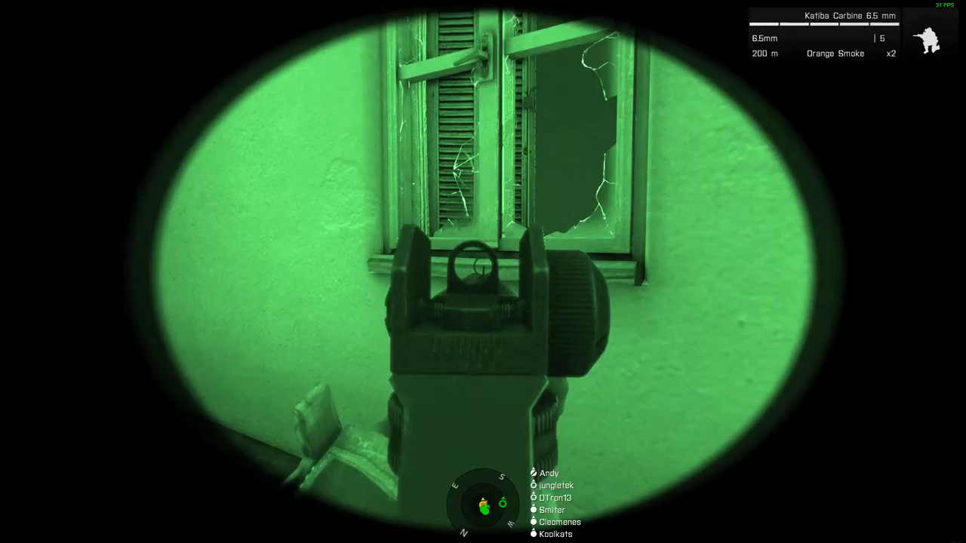
{"action": "key", "text": "x"}
{"action": "right_click", "coordinate": [483, 272]}
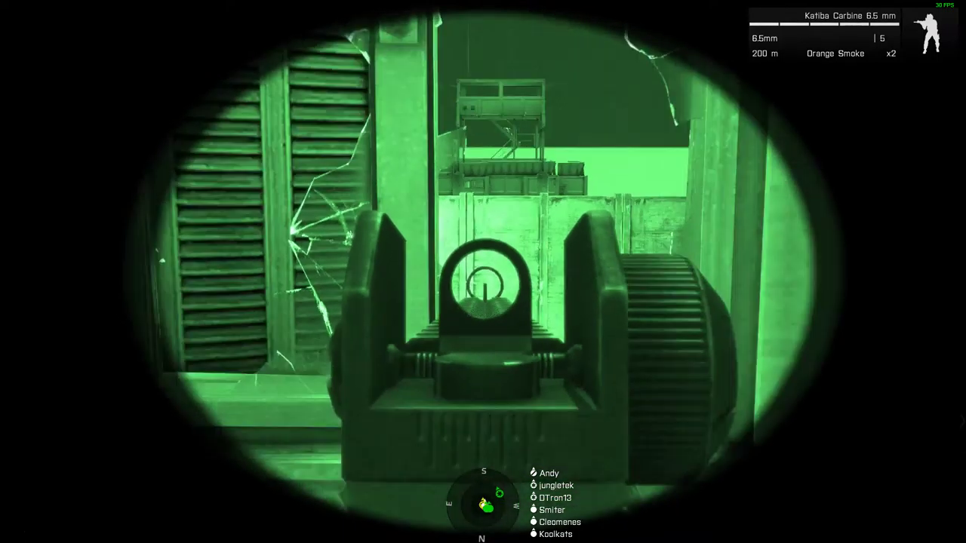
{"action": "key", "text": "KP_Add"}
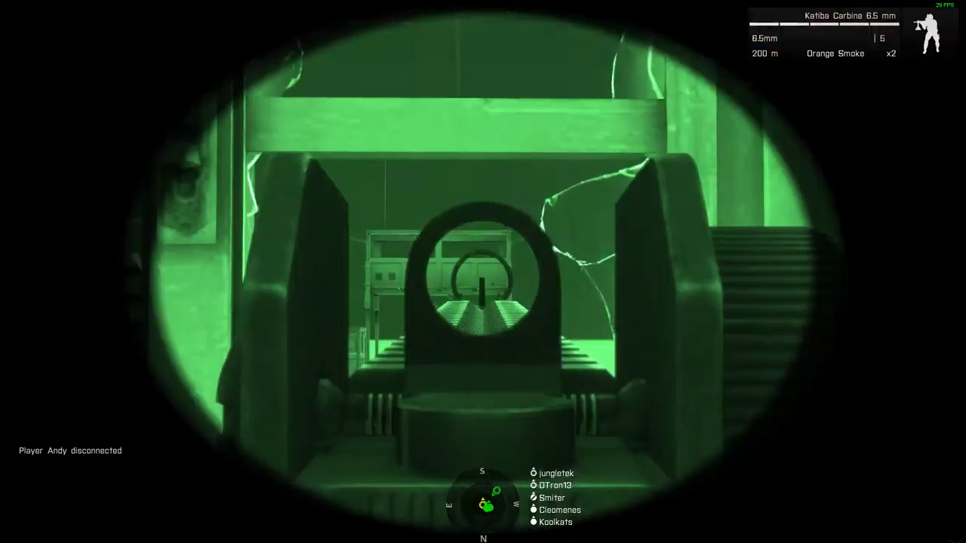
{"action": "left_click", "coordinate": [483, 272]}
{"action": "left_click", "coordinate": [483, 271]}
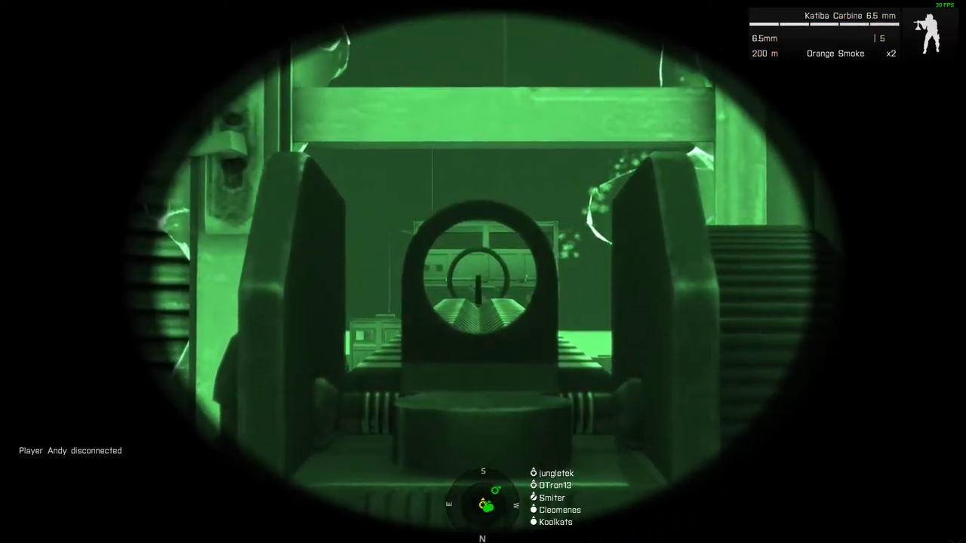
{"action": "left_click", "coordinate": [483, 272]}
{"action": "left_click", "coordinate": [482, 271]}
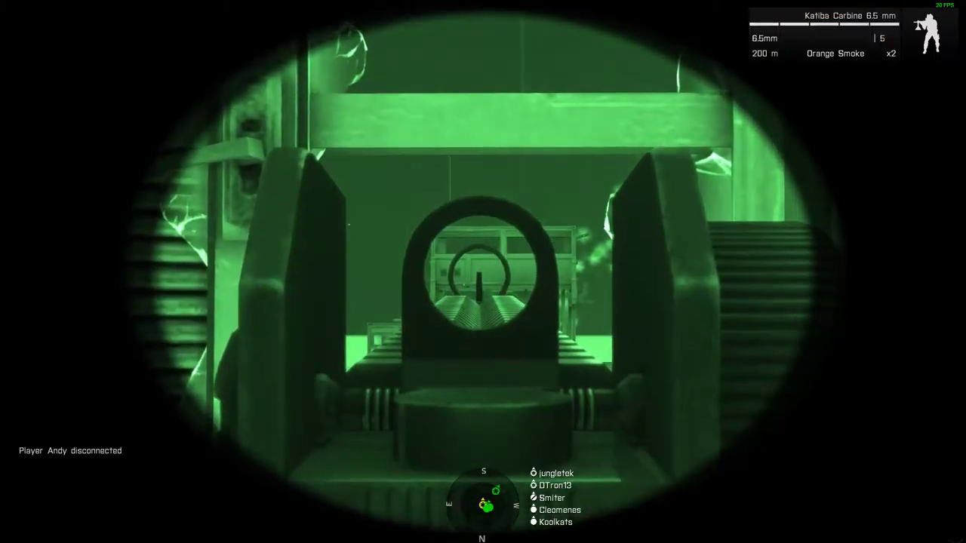
{"action": "left_click", "coordinate": [483, 272]}
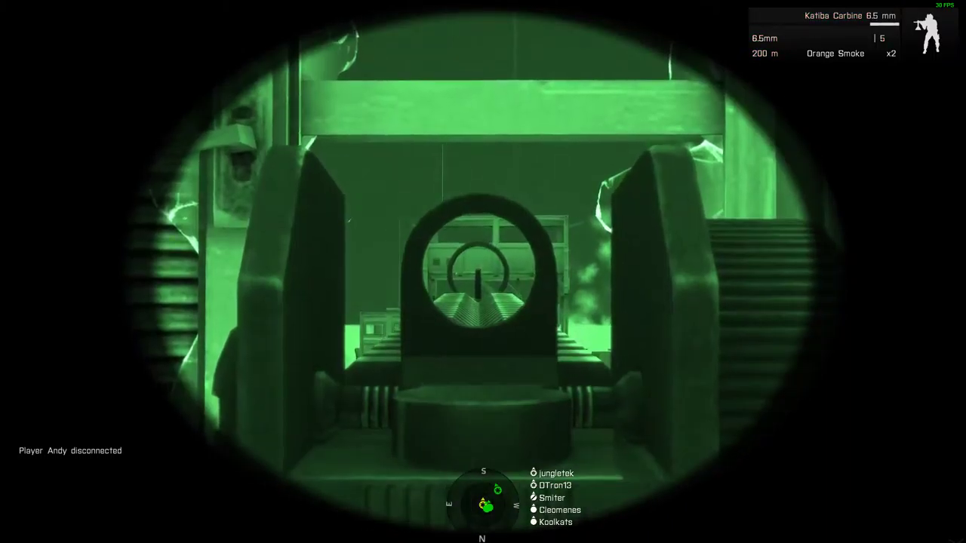
{"action": "left_click", "coordinate": [483, 272]}
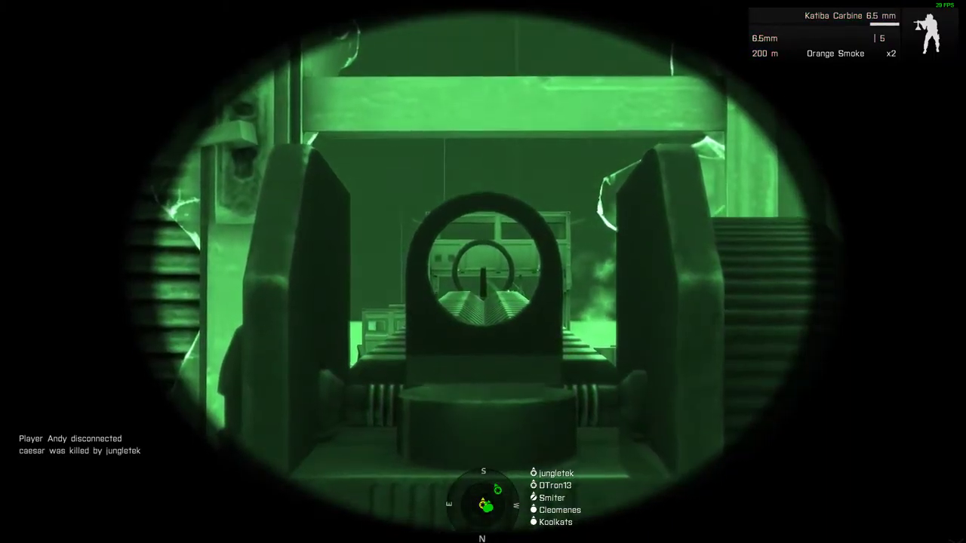
{"action": "key", "text": "Caps_Lock"}
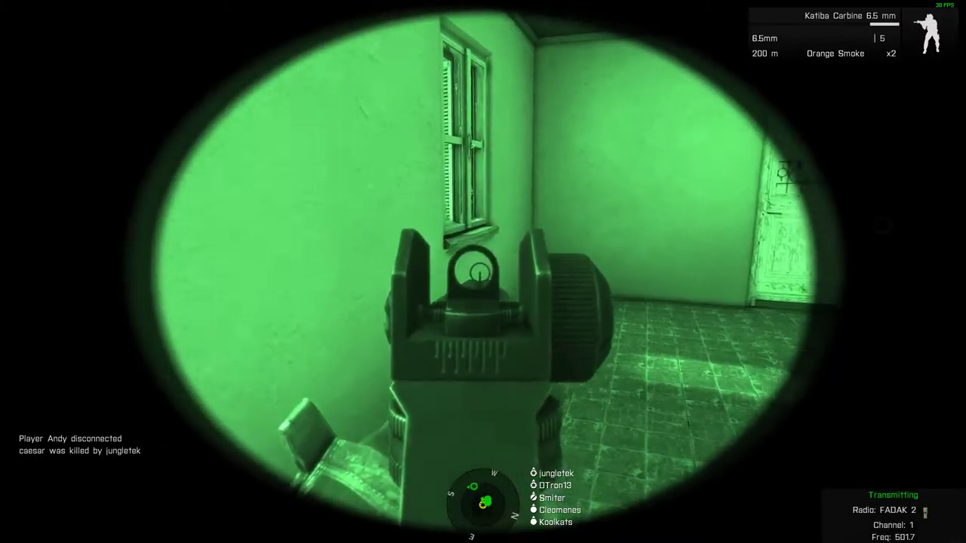
{"action": "key", "text": "x"}
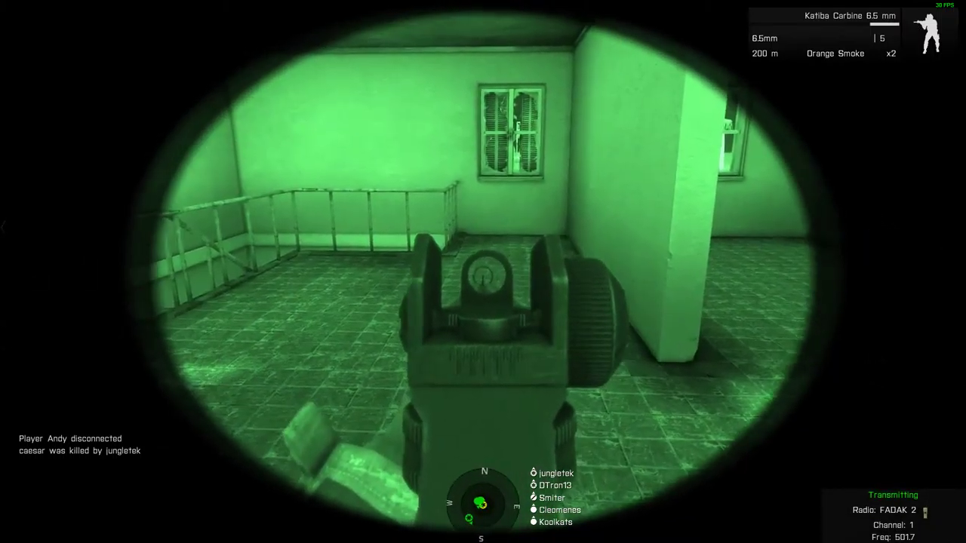
{"action": "key", "text": "Caps_Lock"}
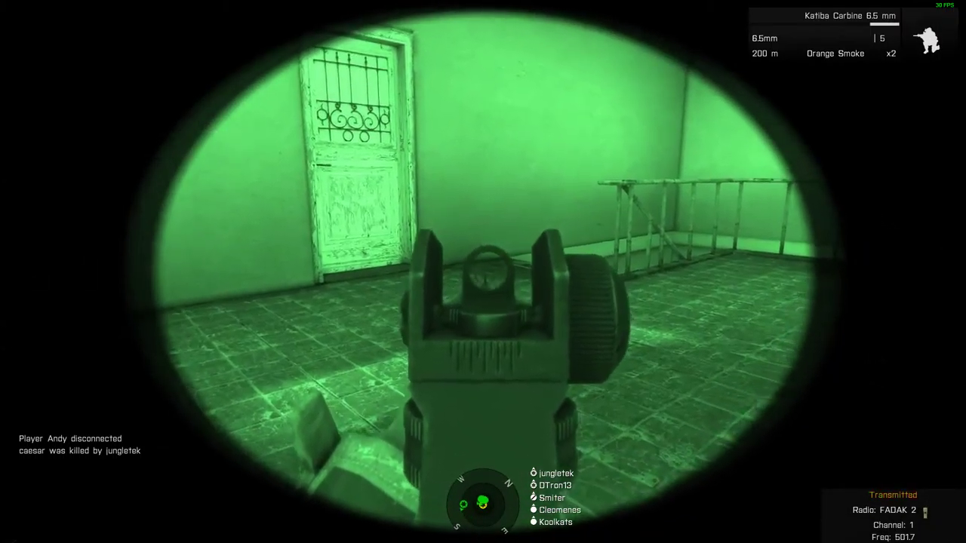
{"action": "key", "text": "w"}
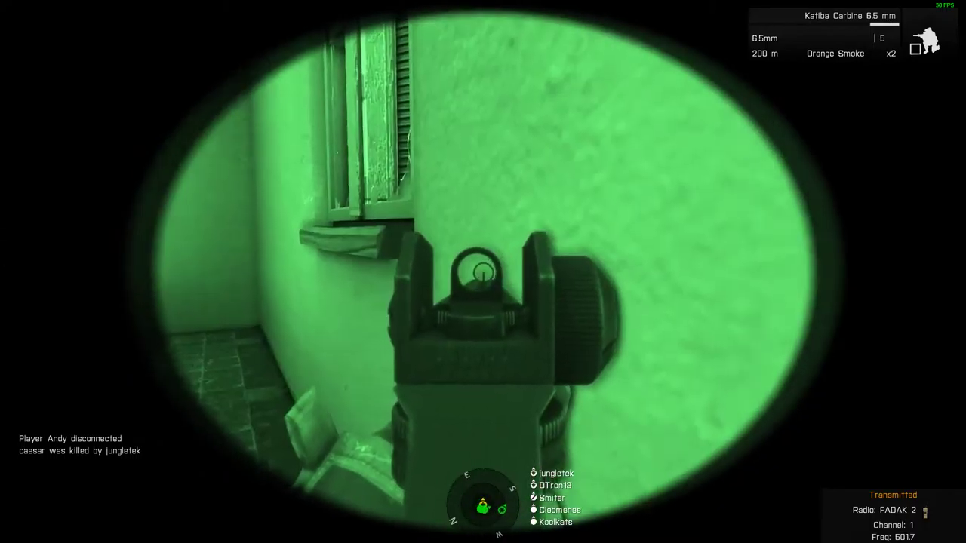
{"action": "key", "text": "Caps_Lock"}
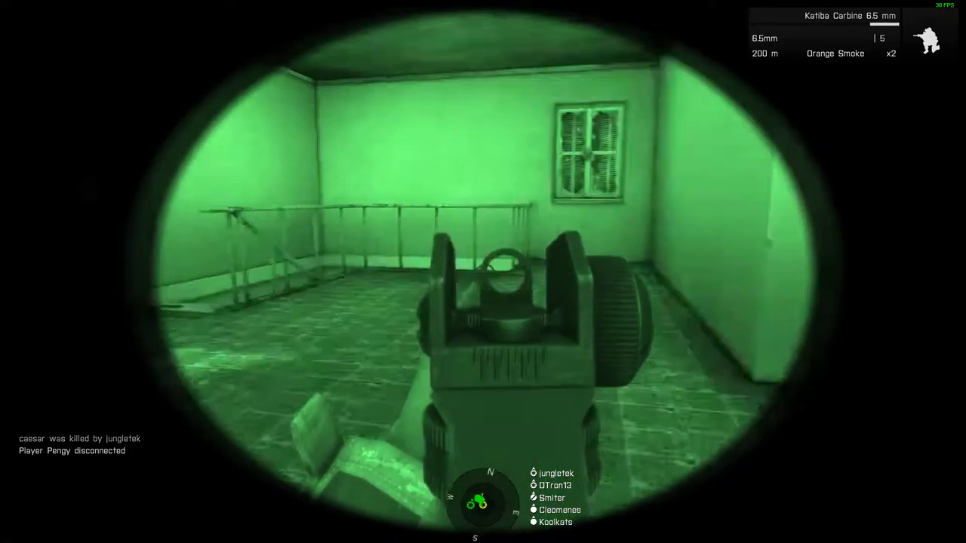
{"action": "key", "text": "Caps_Lock"}
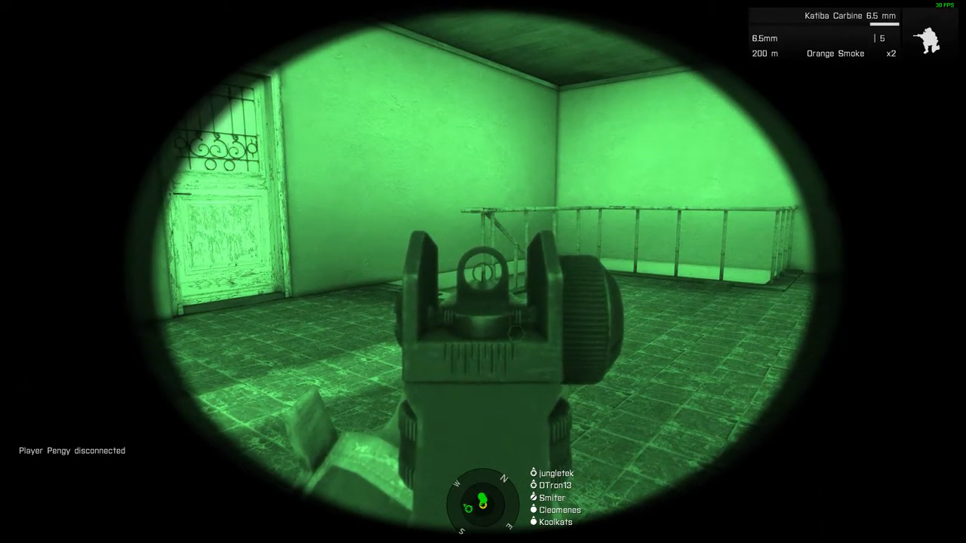
{"action": "key", "text": "Caps_Lock"}
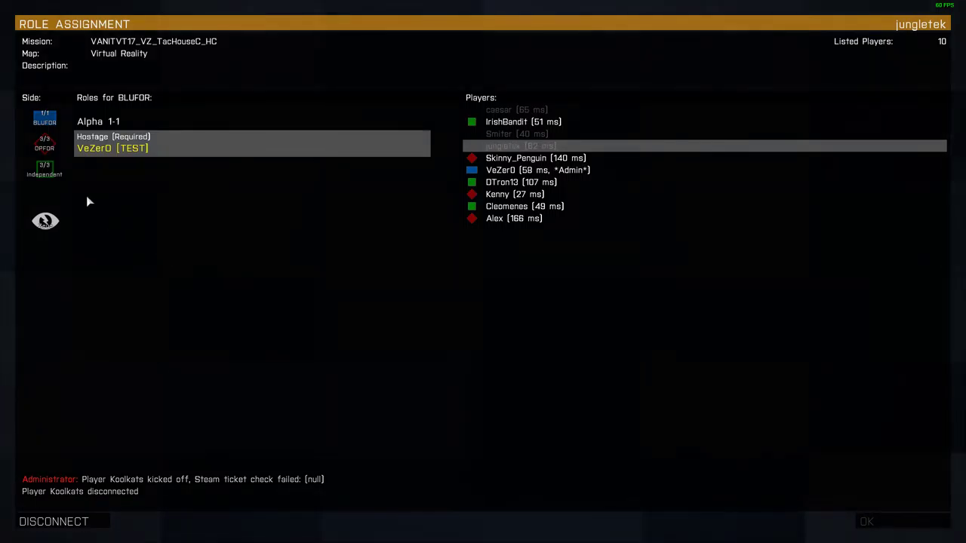
{"action": "left_click", "coordinate": [58, 176]}
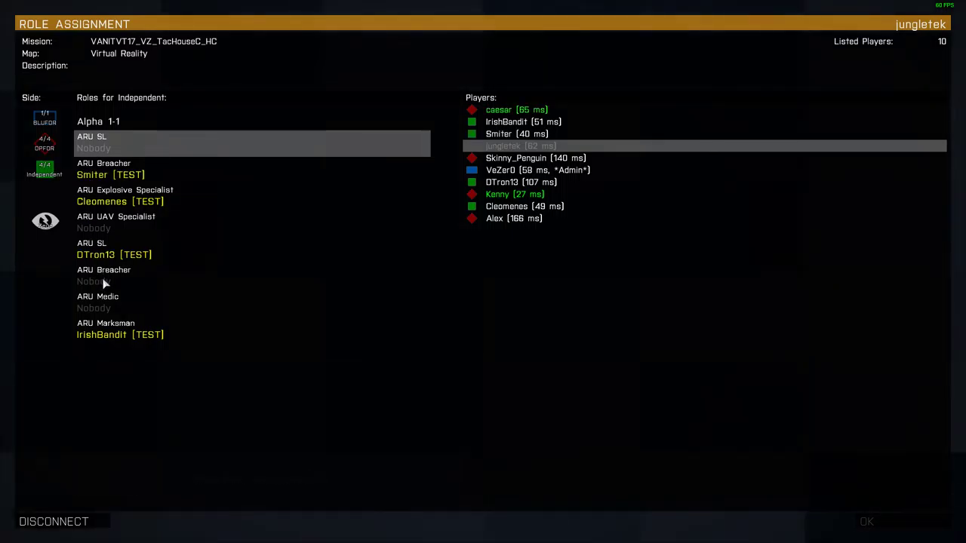
{"action": "left_click", "coordinate": [101, 302]}
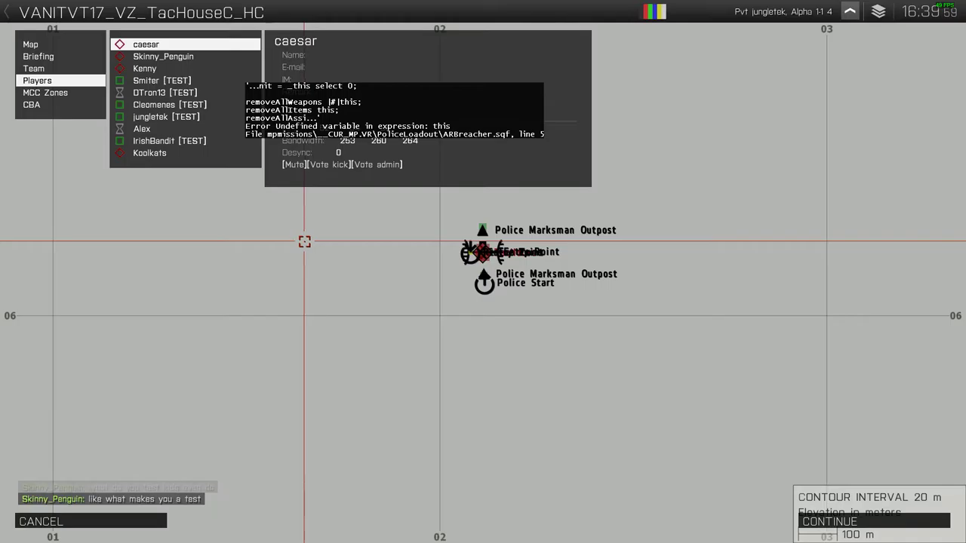
{"action": "left_click", "coordinate": [818, 521]}
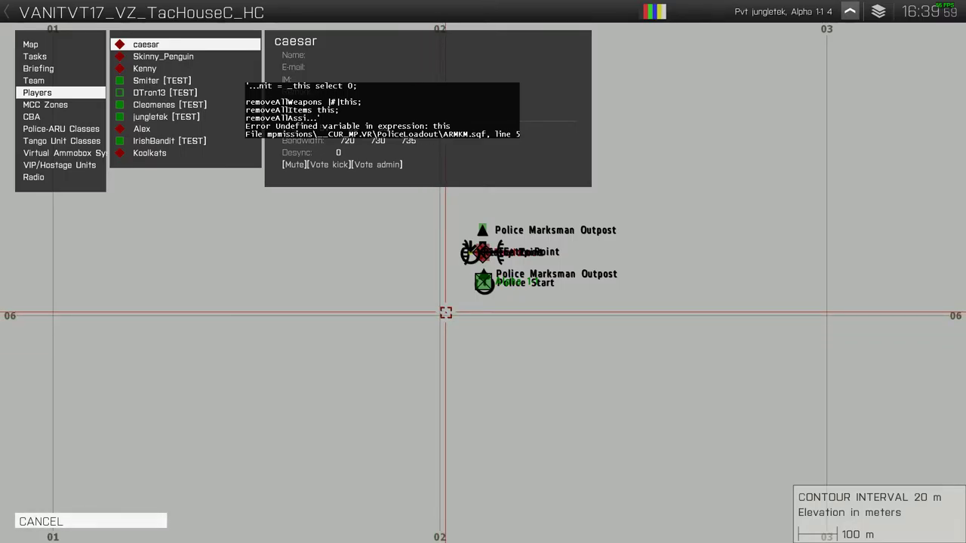
{"action": "key", "text": "Return"}
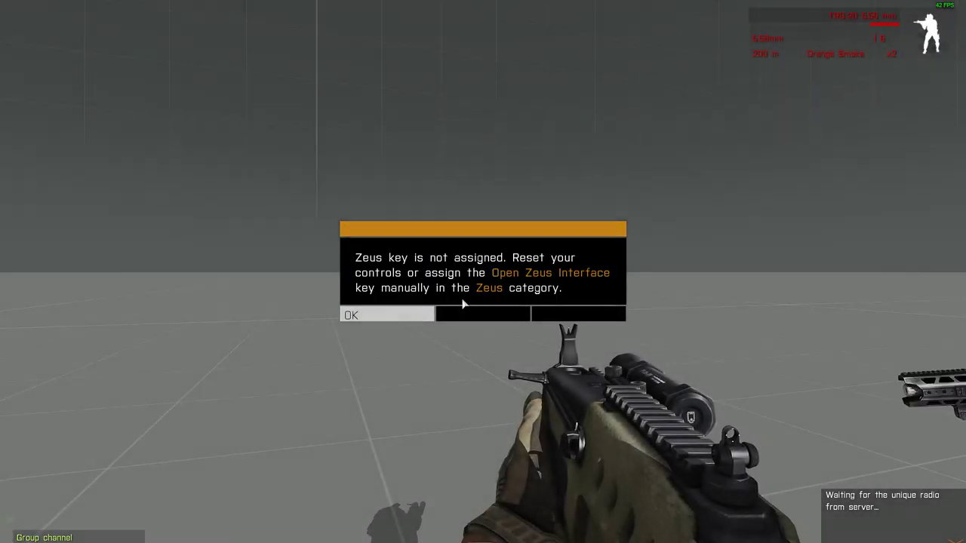
{"action": "key", "text": "Return"}
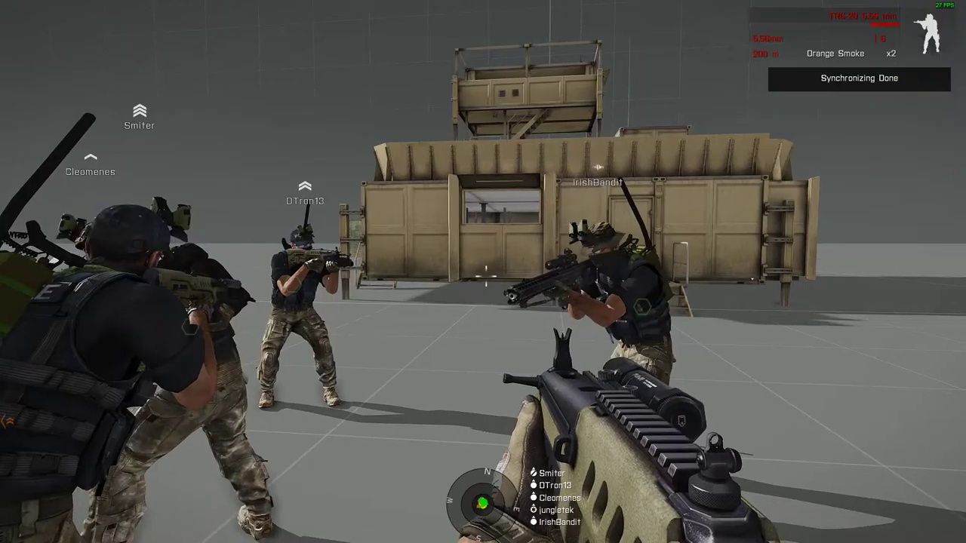
{"action": "key", "text": "Return"}
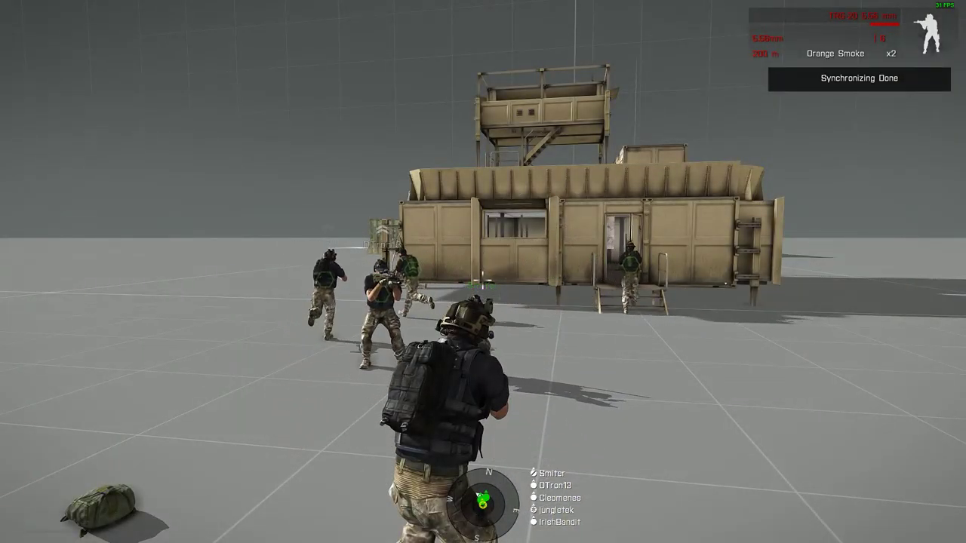
{"action": "key", "text": "KP_Enter"}
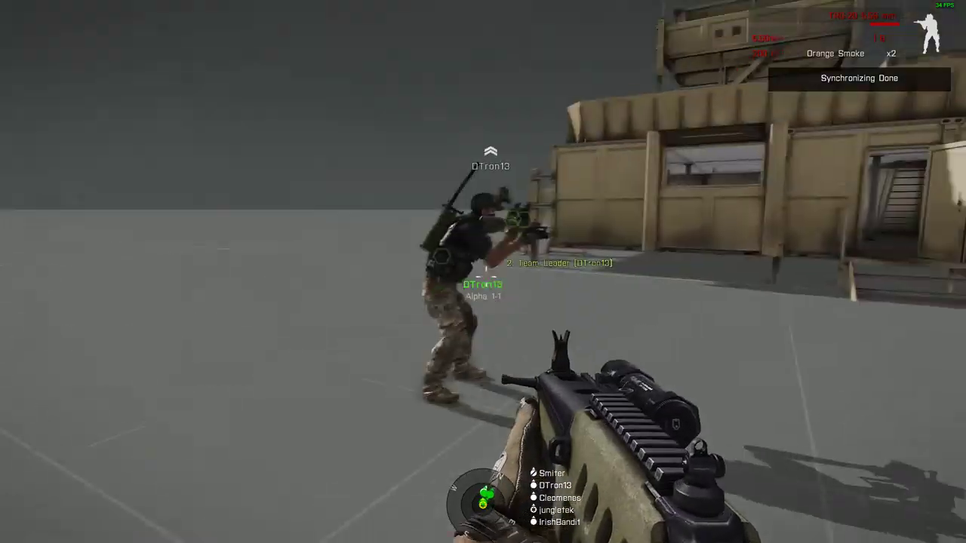
{"action": "key", "text": "w"}
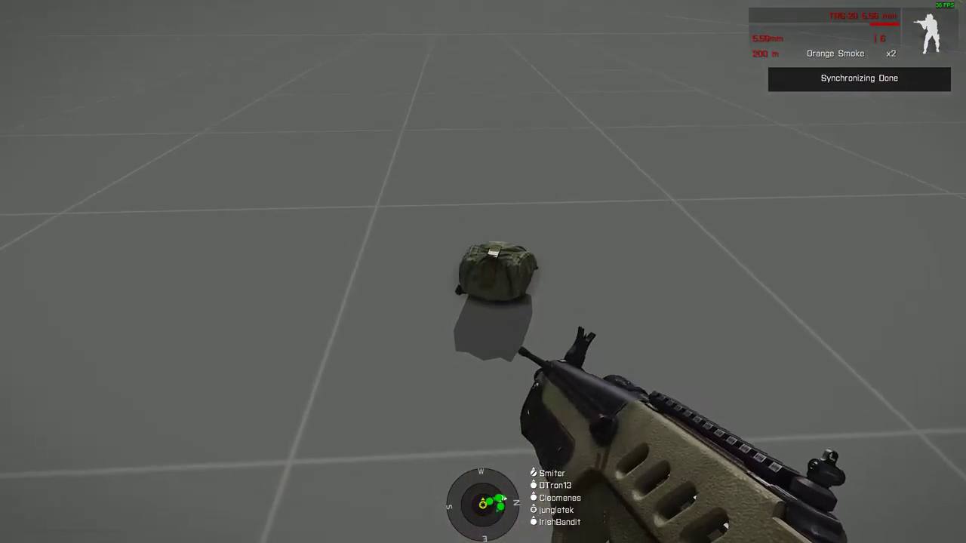
{"action": "key", "text": "i"}
{"action": "double_click", "coordinate": [354, 157]}
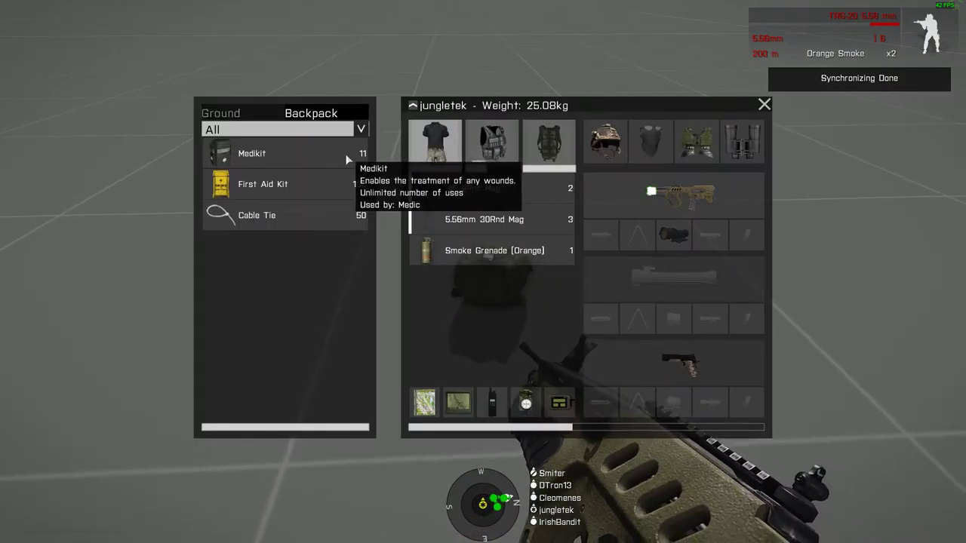
{"action": "left_click", "coordinate": [498, 139]}
{"action": "left_click", "coordinate": [549, 140]}
{"action": "left_click", "coordinate": [492, 140]}
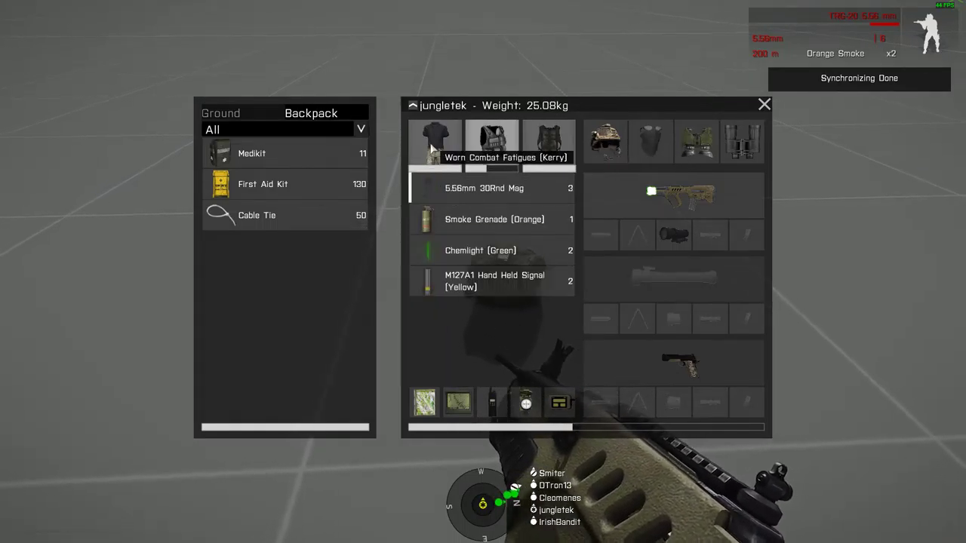
{"action": "key", "text": "i"}
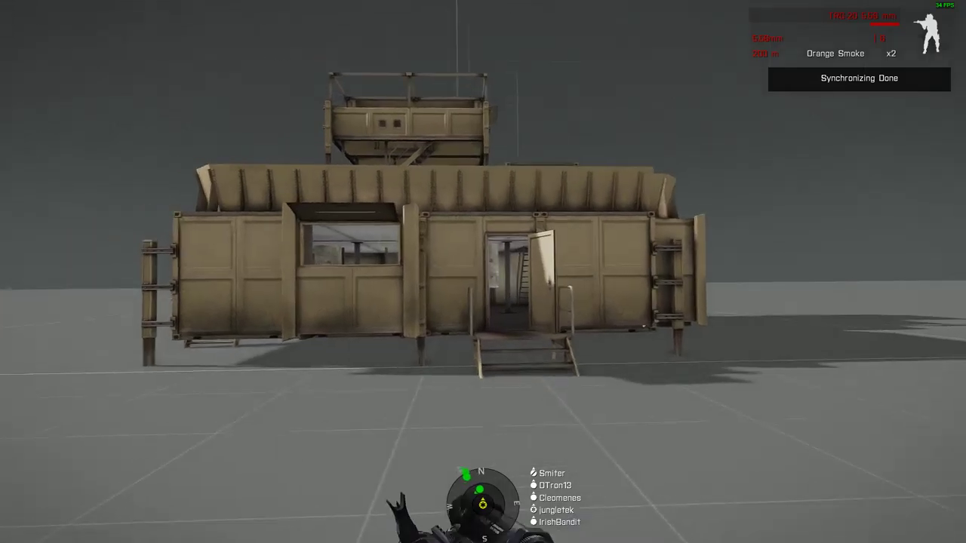
{"action": "key", "text": "w"}
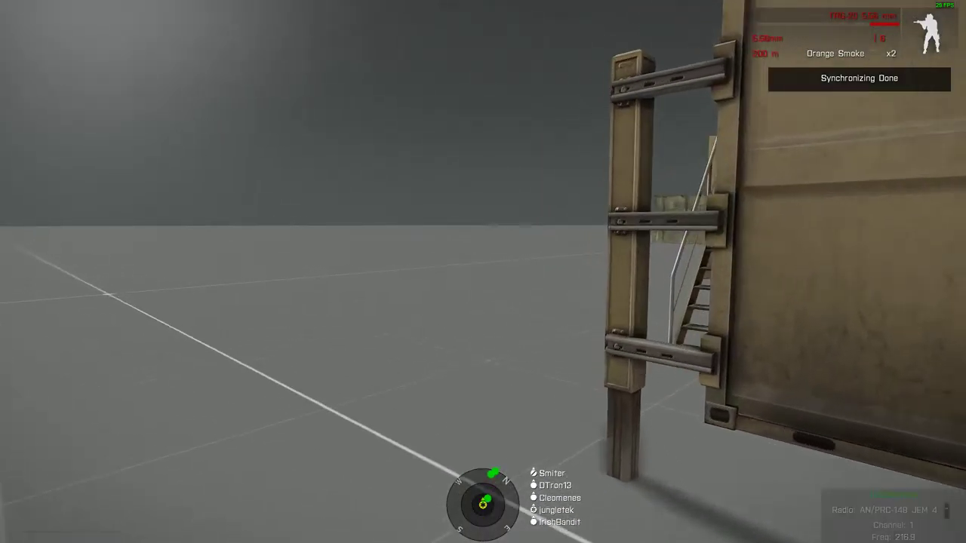
{"action": "key", "text": "KP_Enter"}
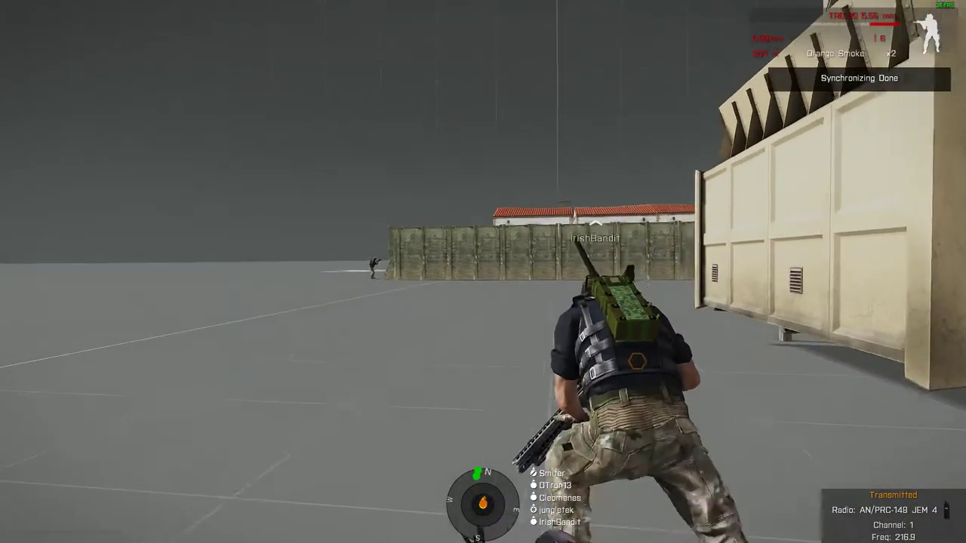
{"action": "key", "text": "w"}
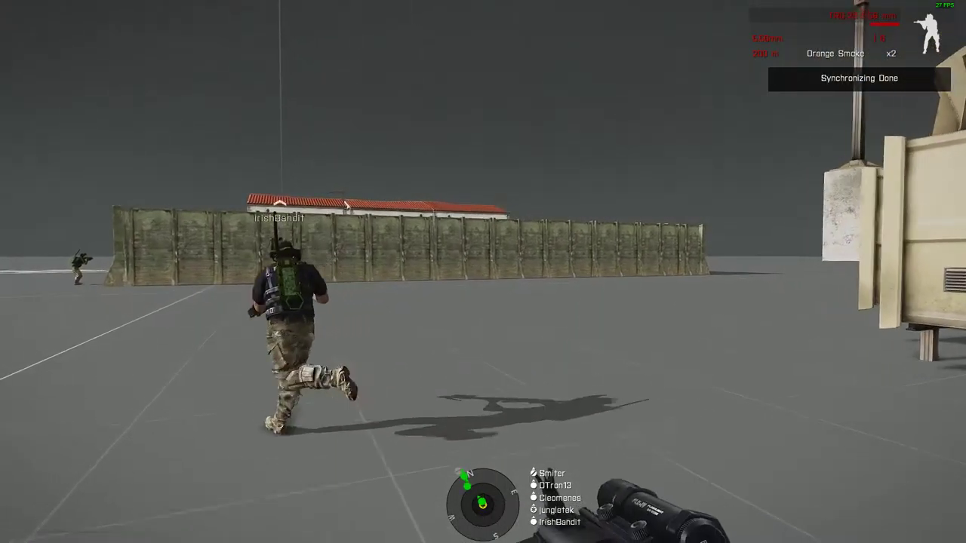
{"action": "key", "text": "w"}
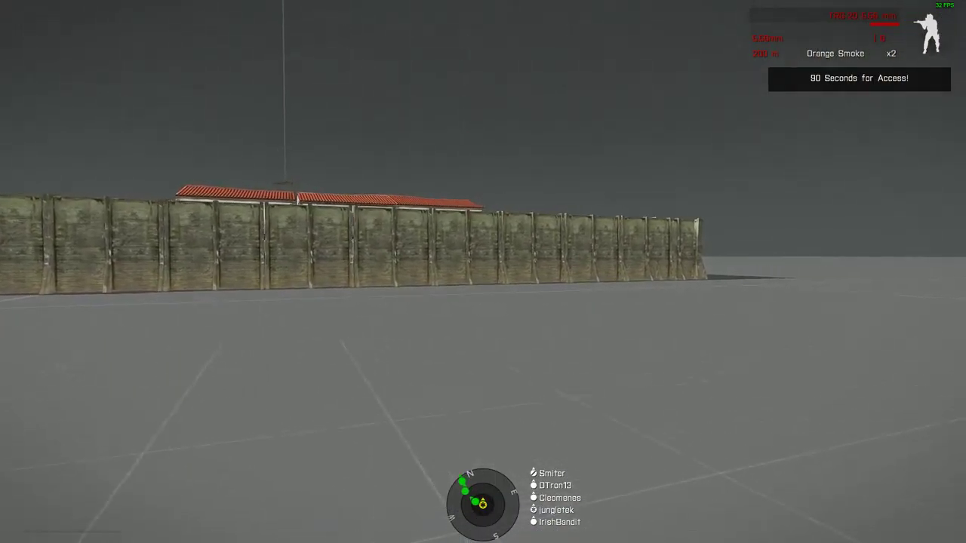
{"action": "key", "text": "w"}
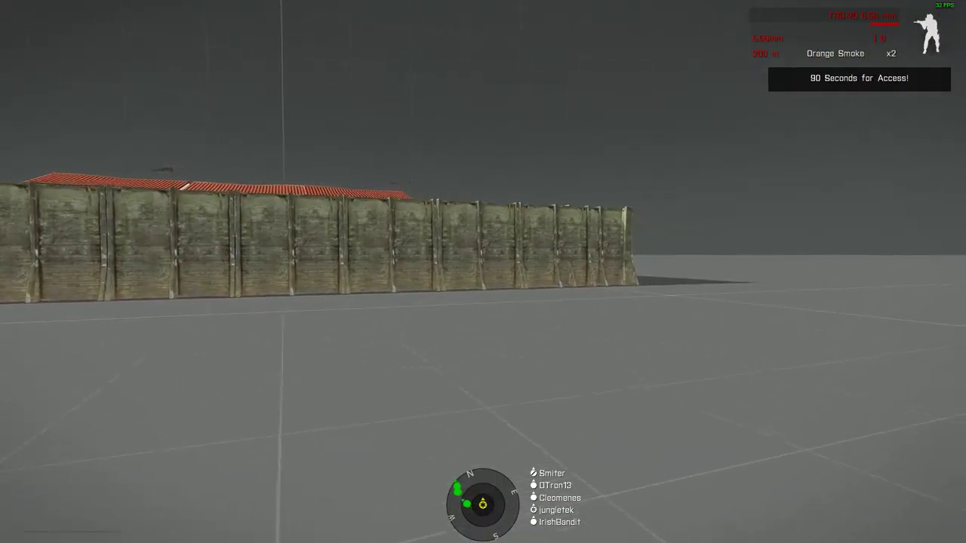
{"action": "key", "text": "w"}
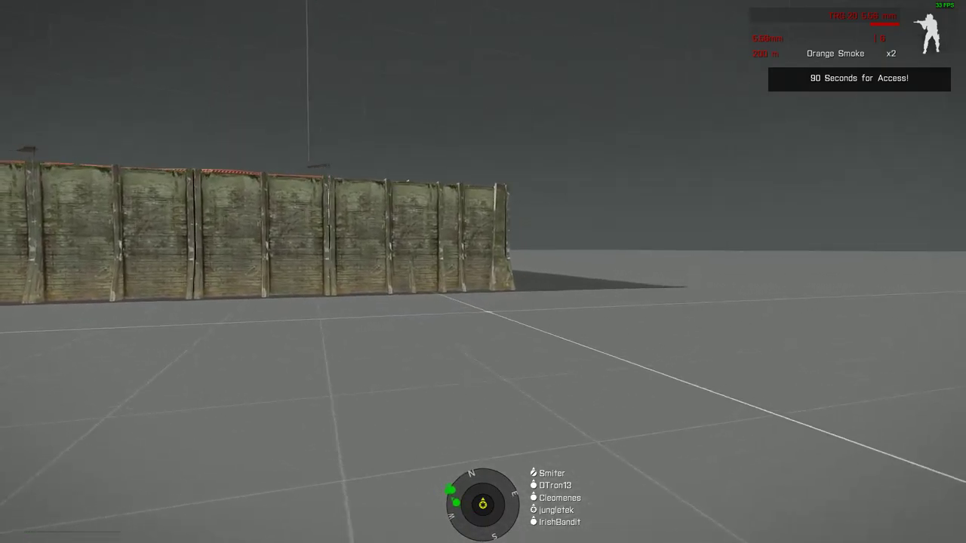
{"action": "key", "text": "w"}
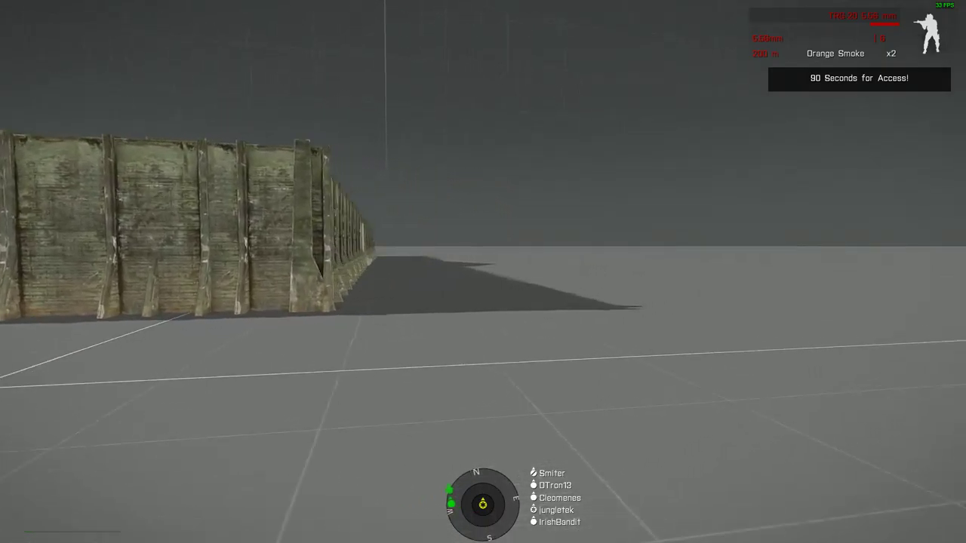
{"action": "key", "text": "w"}
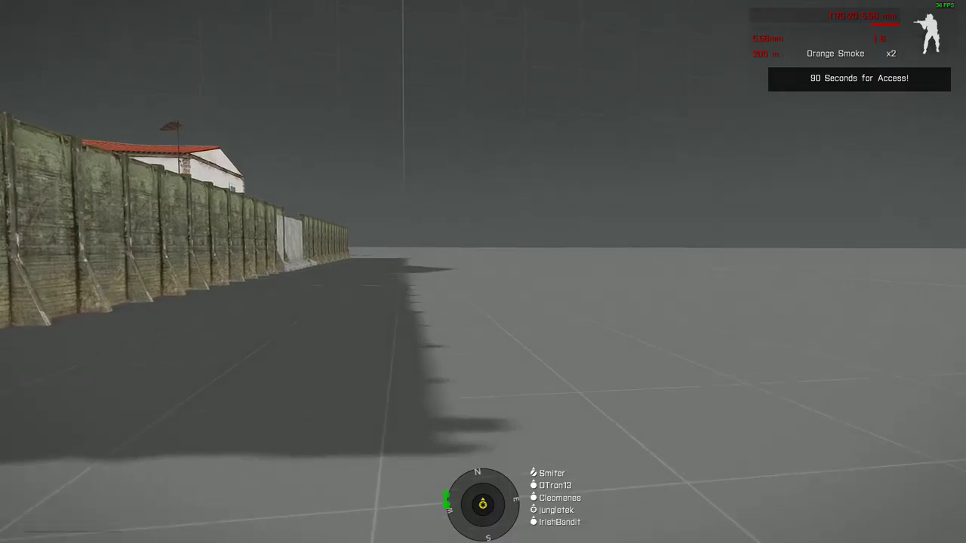
{"action": "key", "text": "w"}
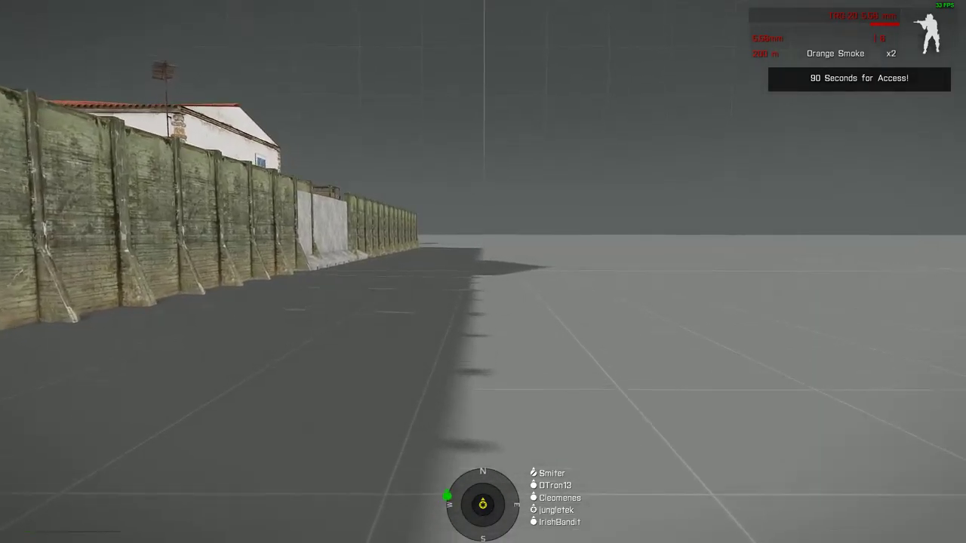
{"action": "key", "text": "w"}
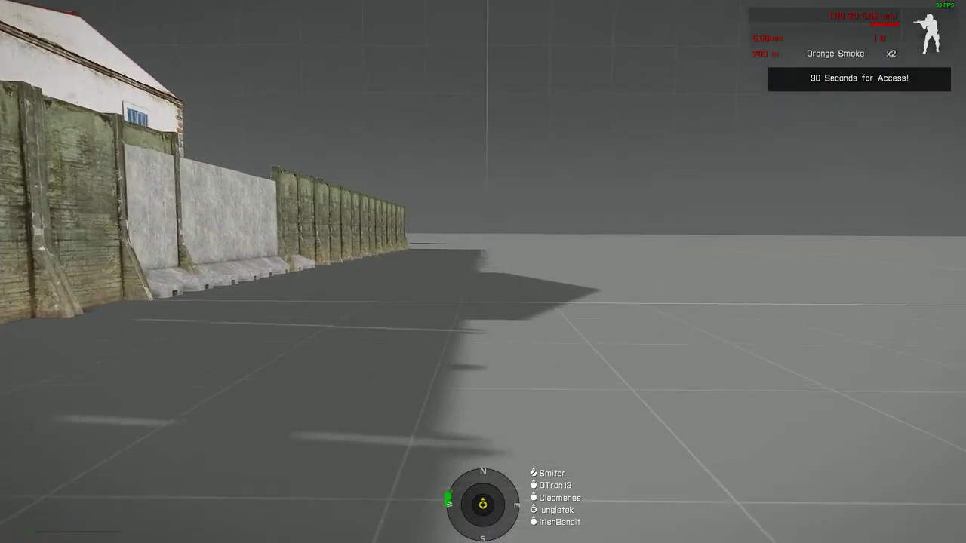
{"action": "key", "text": "w"}
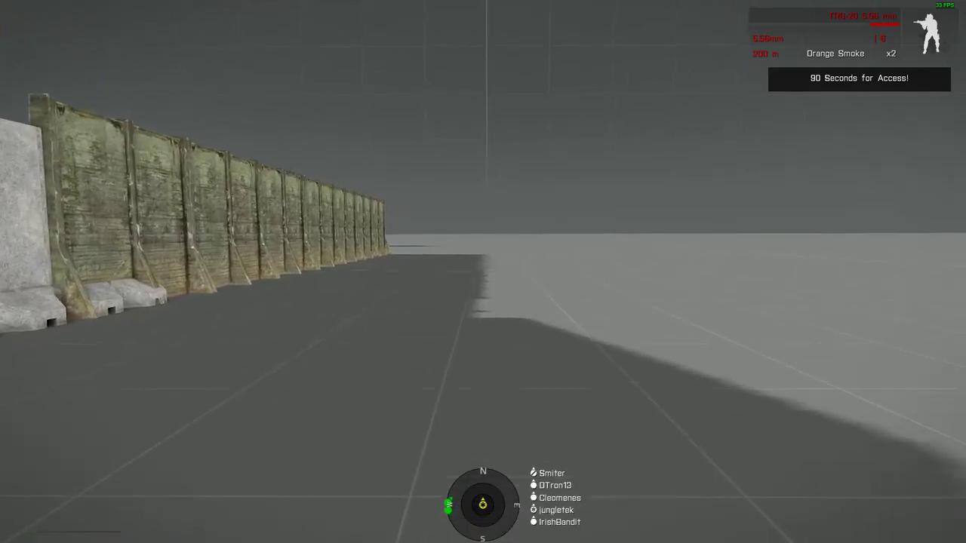
{"action": "key", "text": "w"}
{"action": "key", "text": "Caps_Lock"}
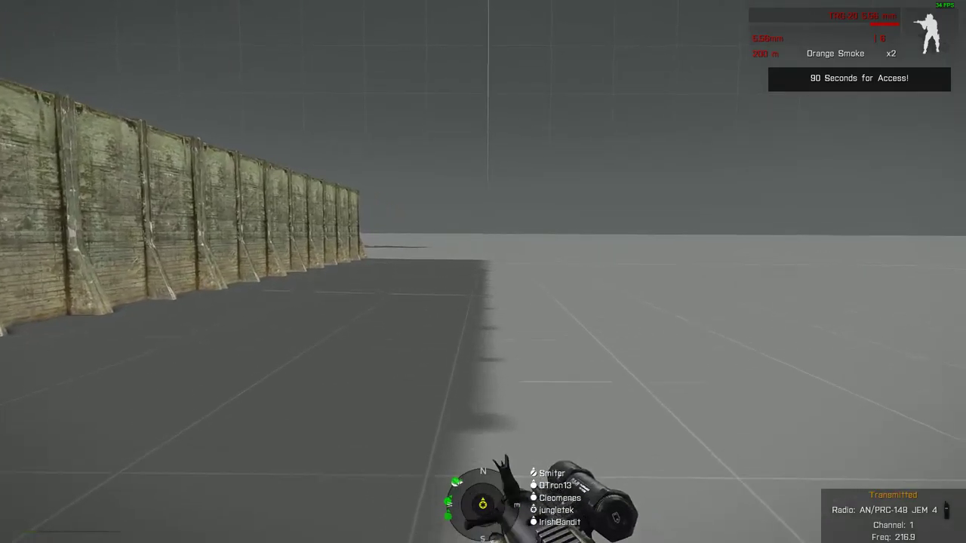
{"action": "key", "text": "w"}
{"action": "key", "text": "w"}
{"action": "key", "text": "w"}
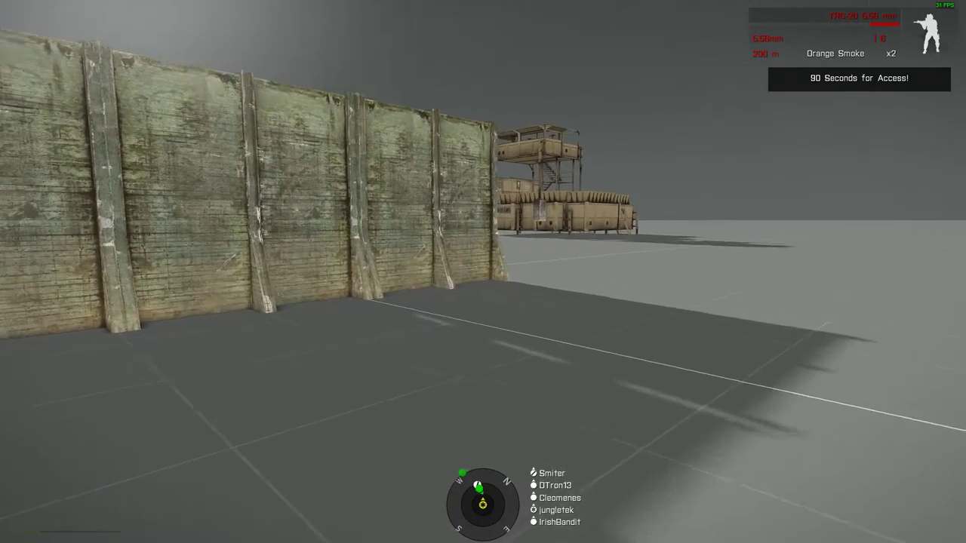
{"action": "key", "text": "w"}
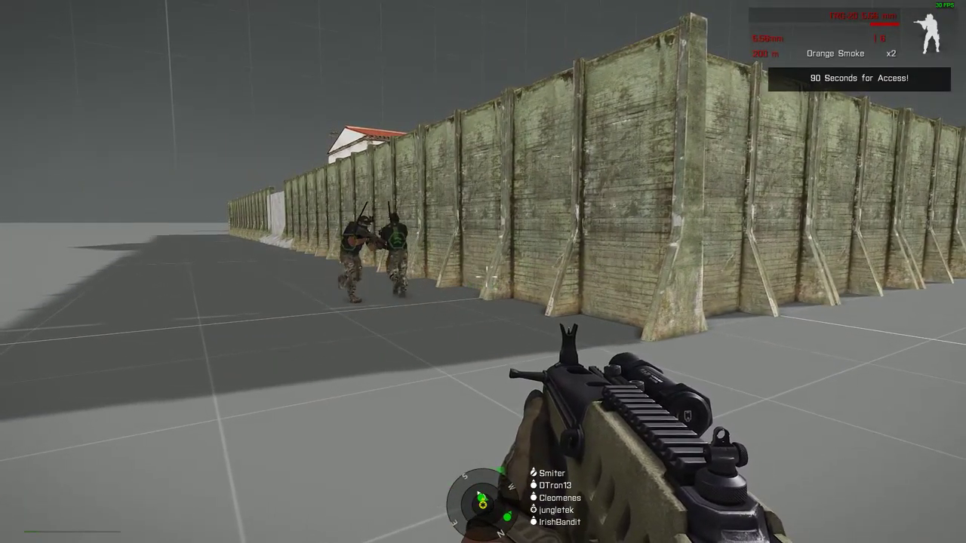
{"action": "key", "text": "Caps_Lock"}
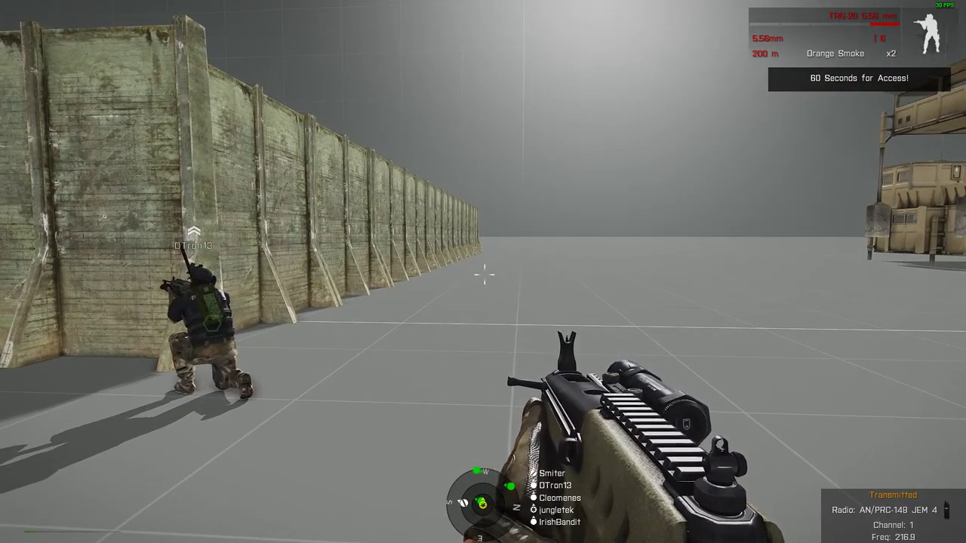
{"action": "key", "text": "Return"}
{"action": "key", "text": "Return"}
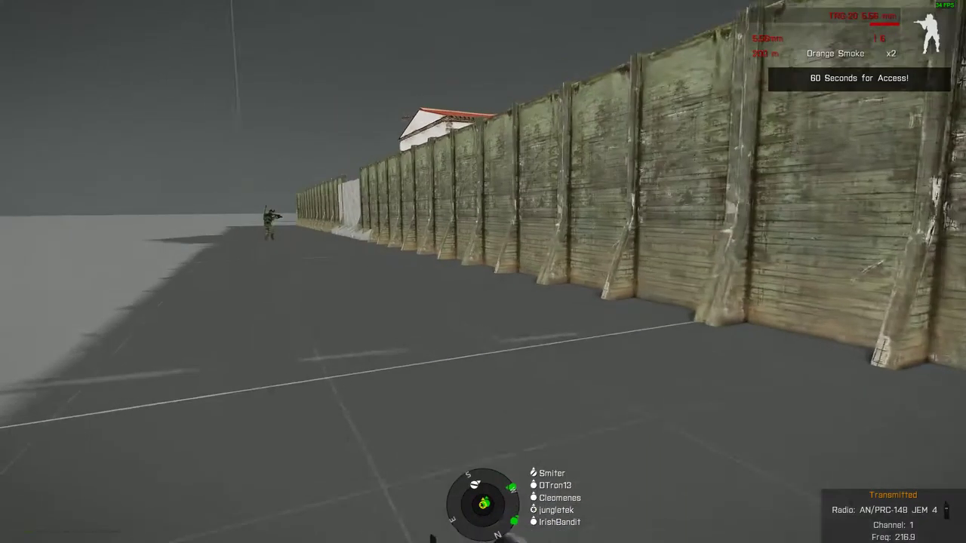
{"action": "key", "text": "w"}
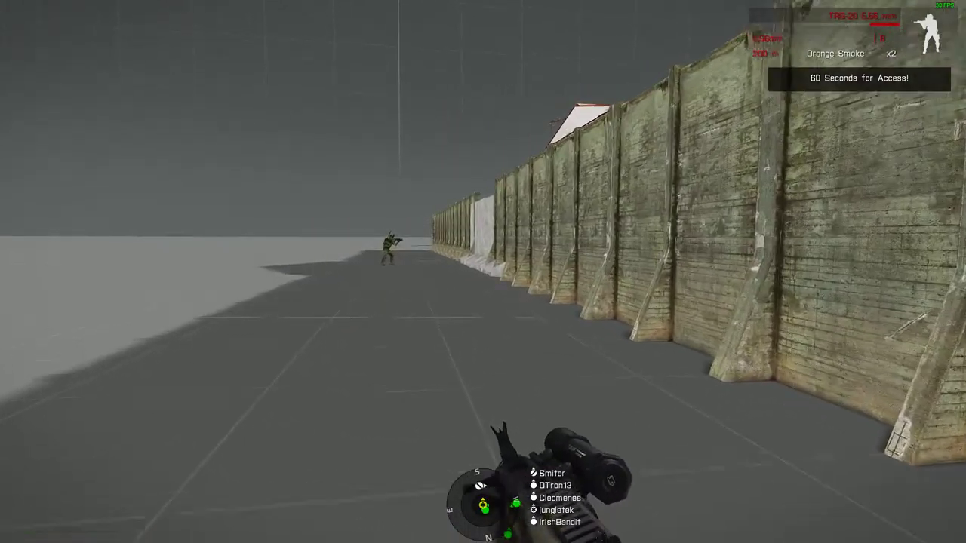
{"action": "key", "text": "ctrl"}
{"action": "key", "text": "ctrl"}
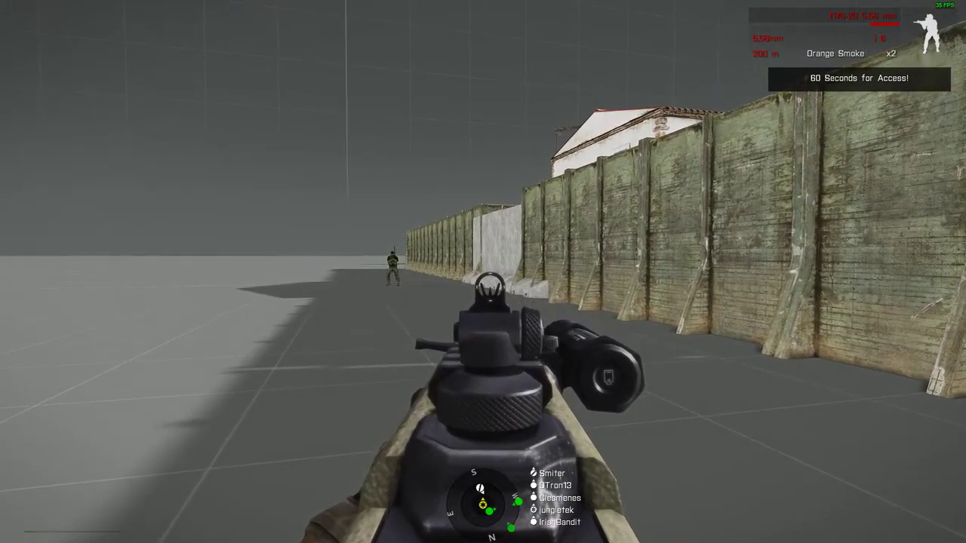
{"action": "key", "text": "w"}
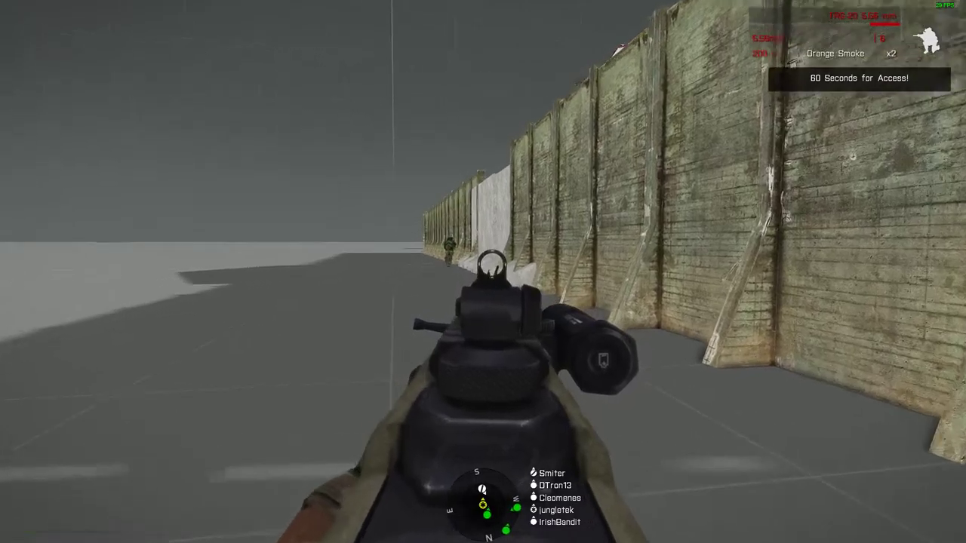
{"action": "key", "text": "w"}
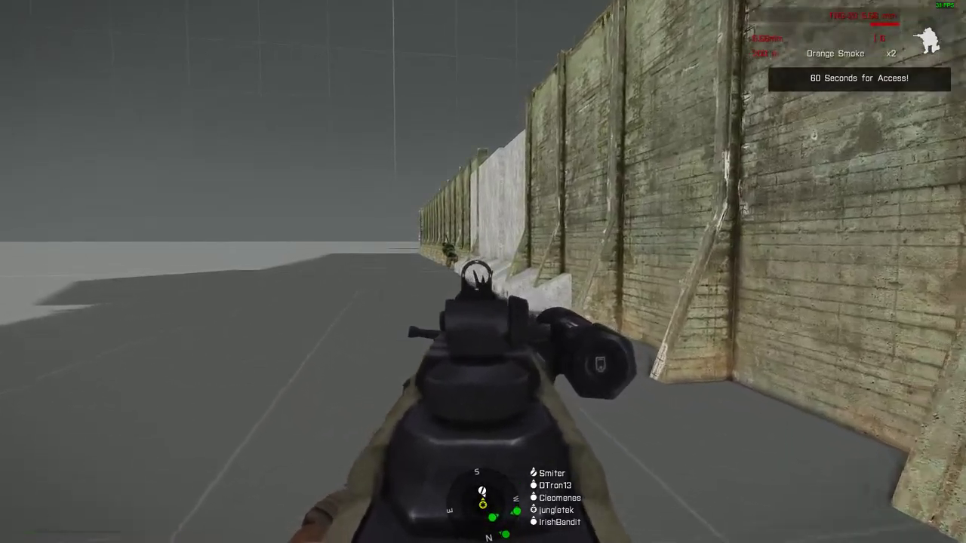
{"action": "key", "text": "w"}
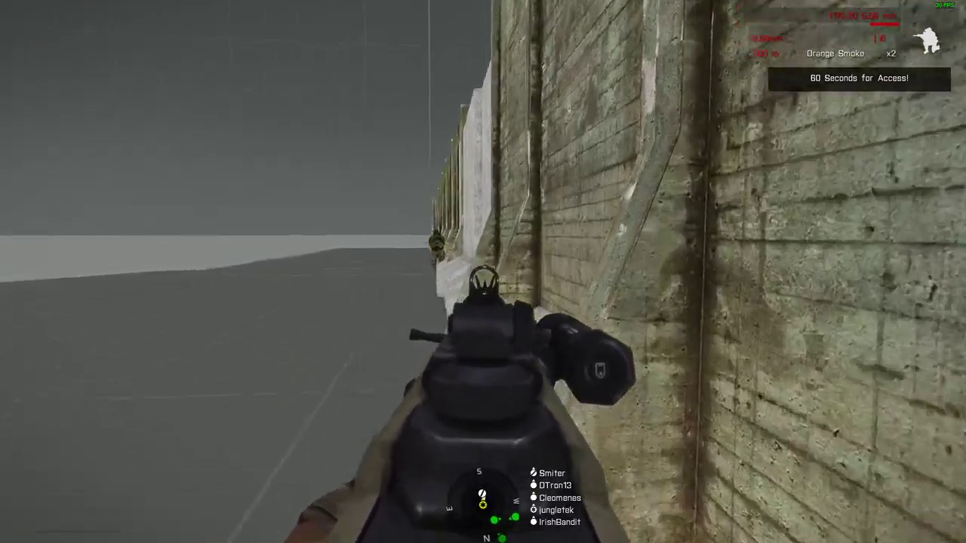
{"action": "key", "text": "w"}
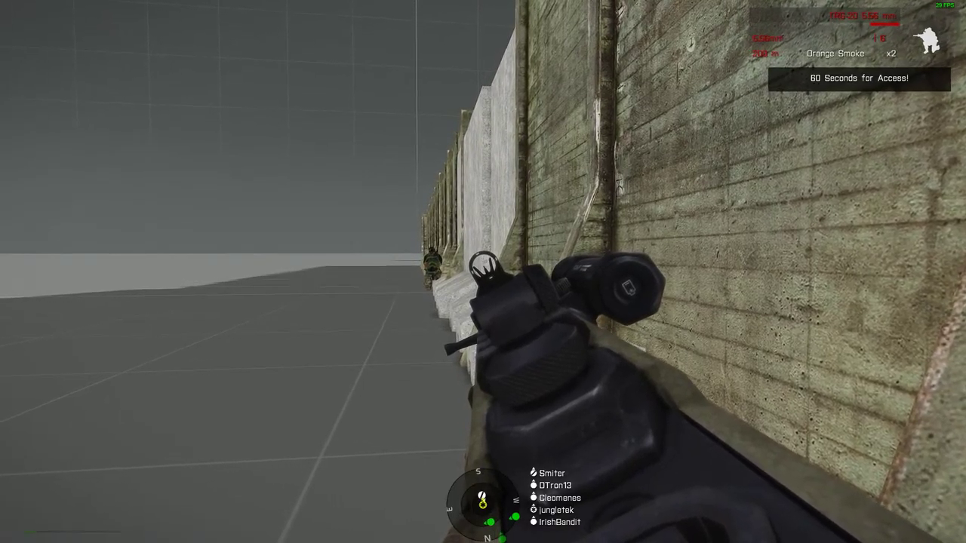
{"action": "key", "text": "w"}
{"action": "key", "text": "w"}
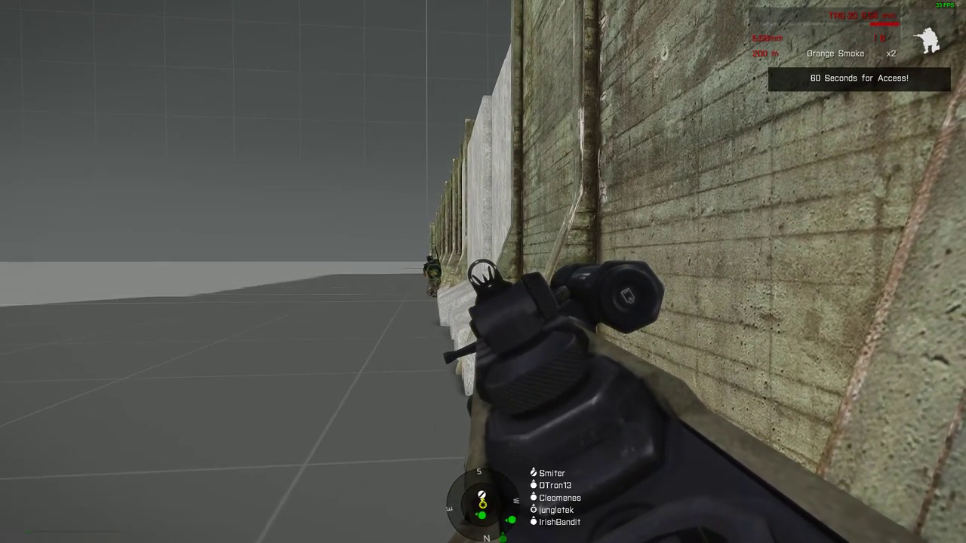
{"action": "key", "text": "w"}
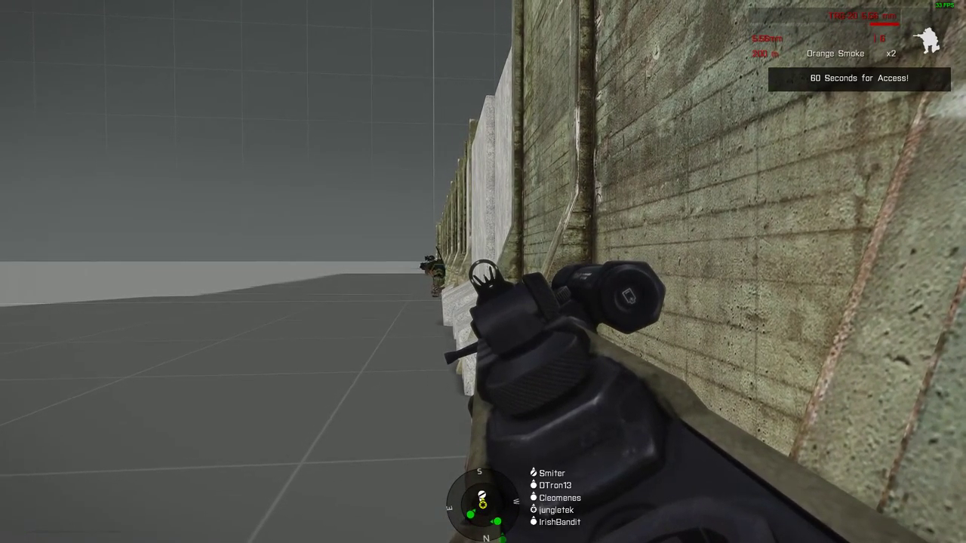
{"action": "key", "text": "w"}
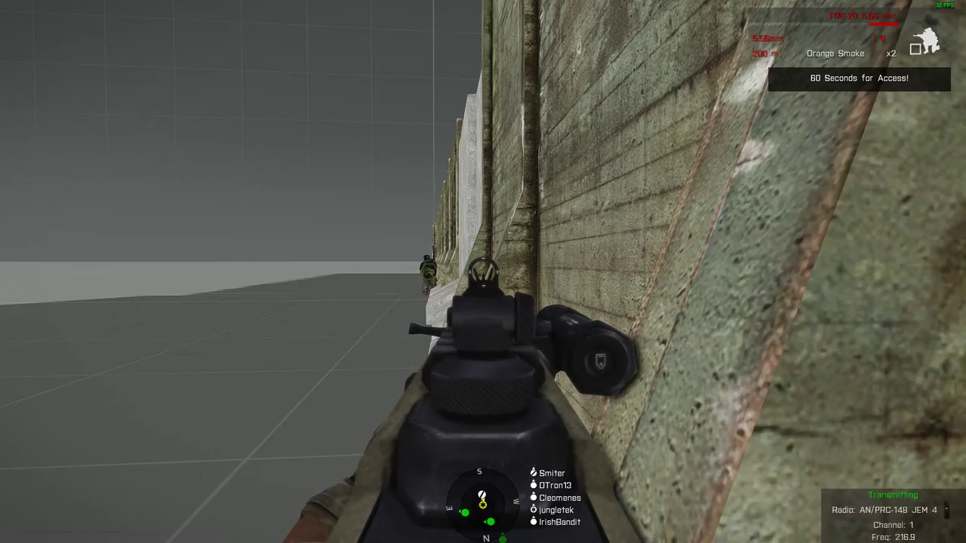
{"action": "key", "text": "a"}
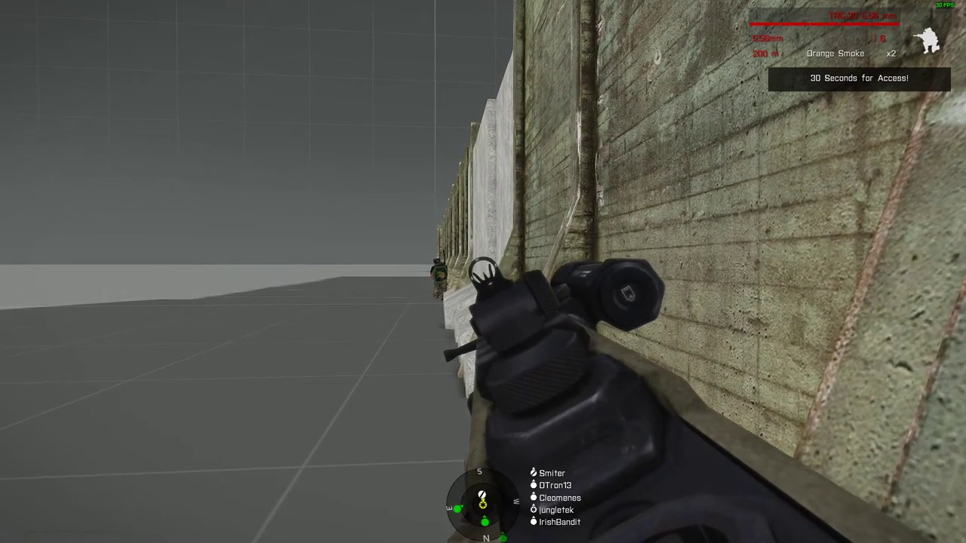
{"action": "key", "text": "a"}
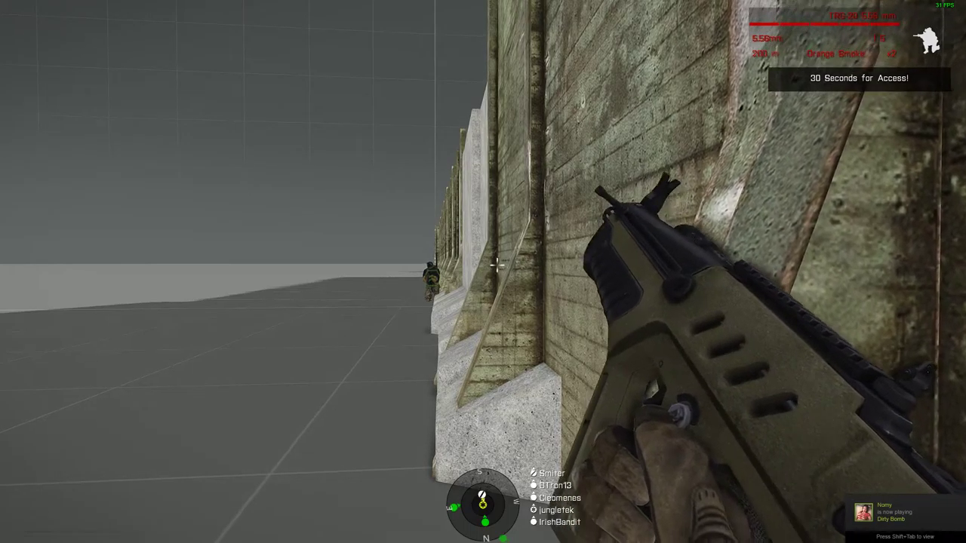
{"action": "right_click", "coordinate": [483, 272]}
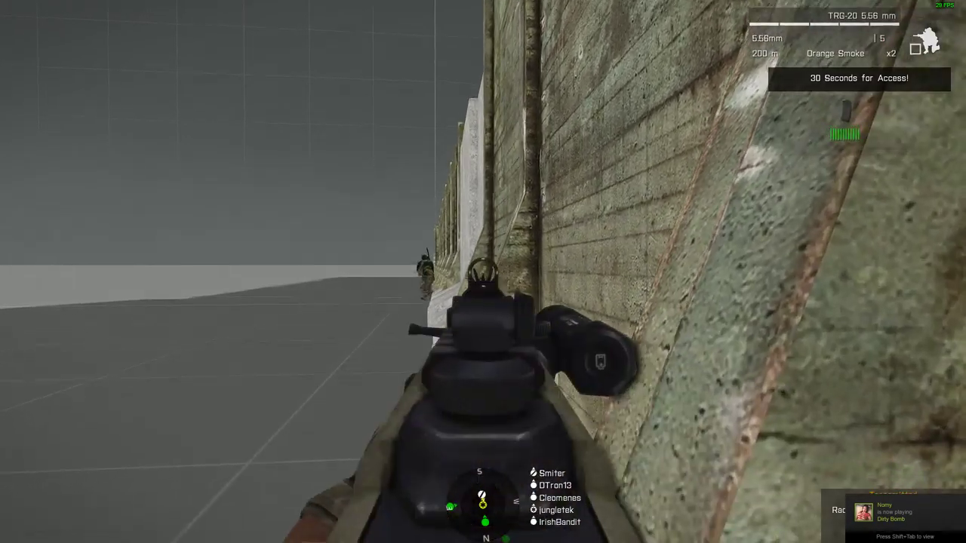
{"action": "key", "text": "a"}
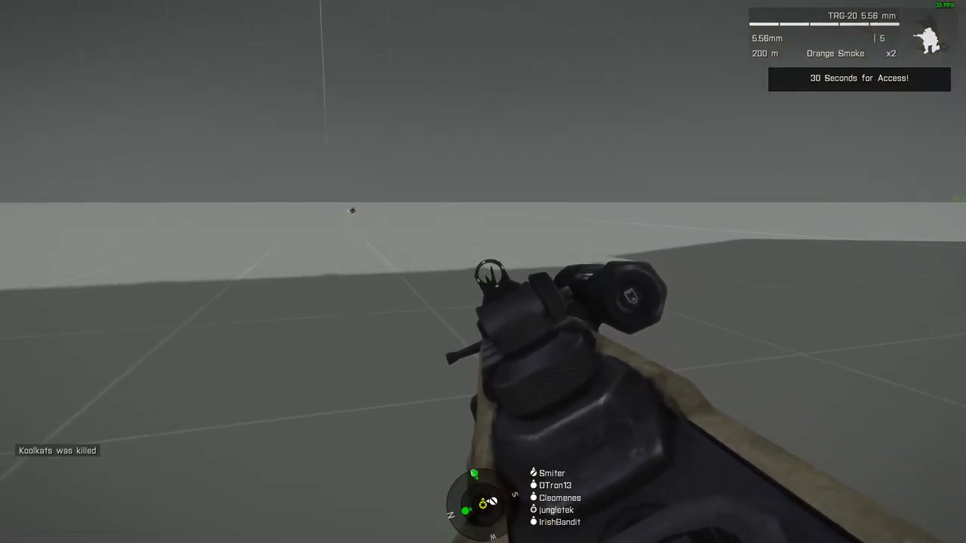
{"action": "key", "text": "Caps_Lock"}
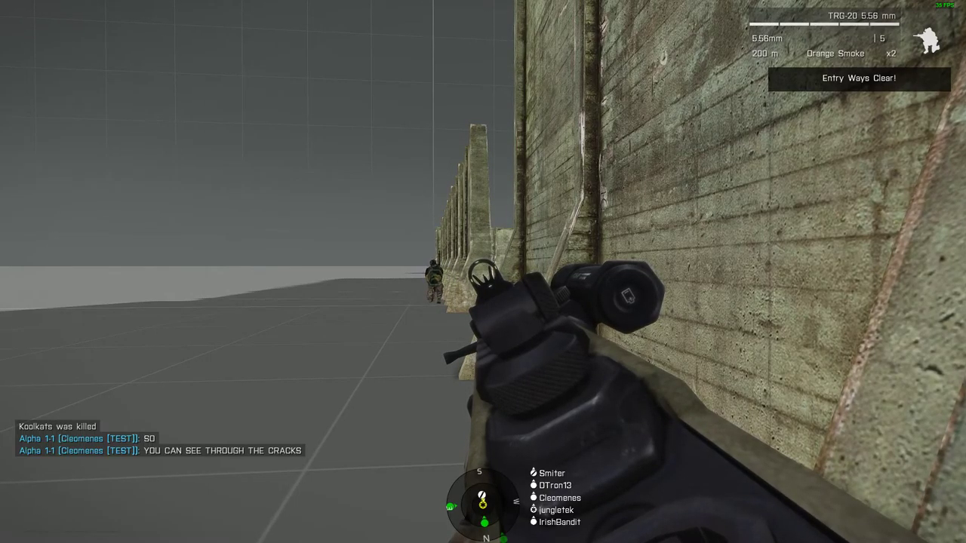
{"action": "key", "text": "w"}
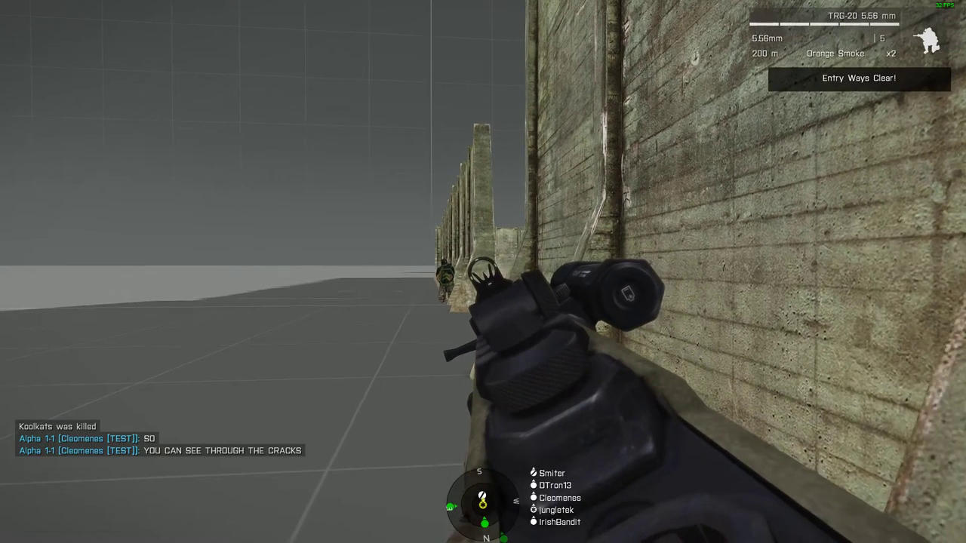
{"action": "key", "text": "w"}
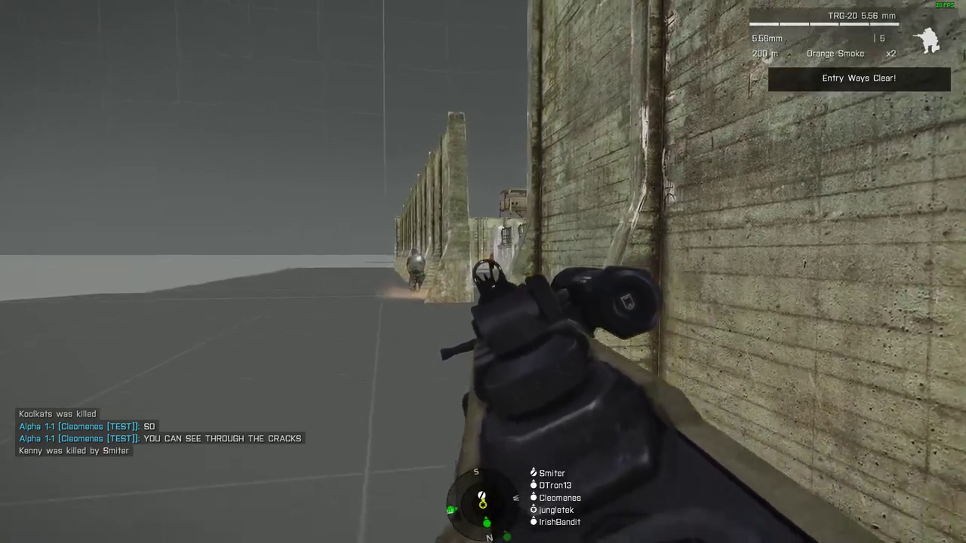
{"action": "key", "text": "w"}
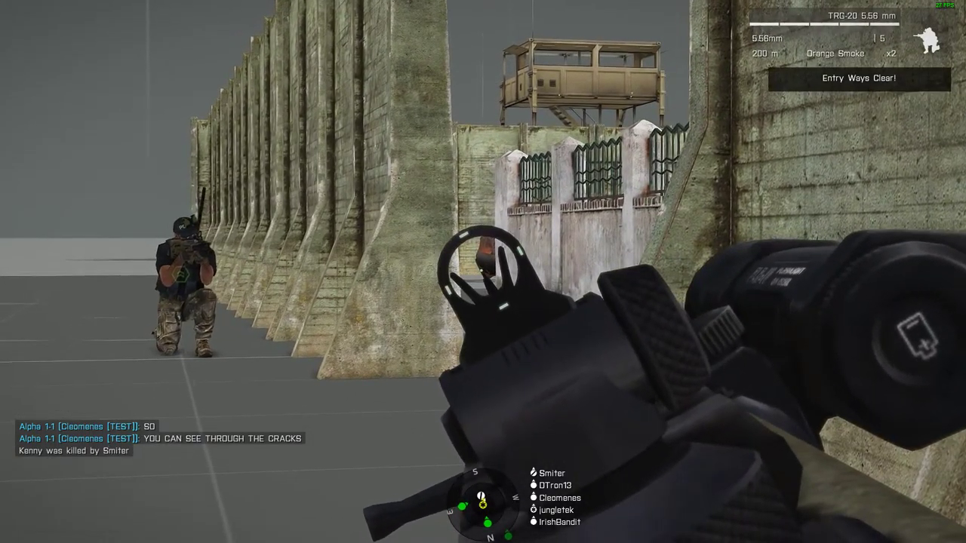
{"action": "key", "text": "w"}
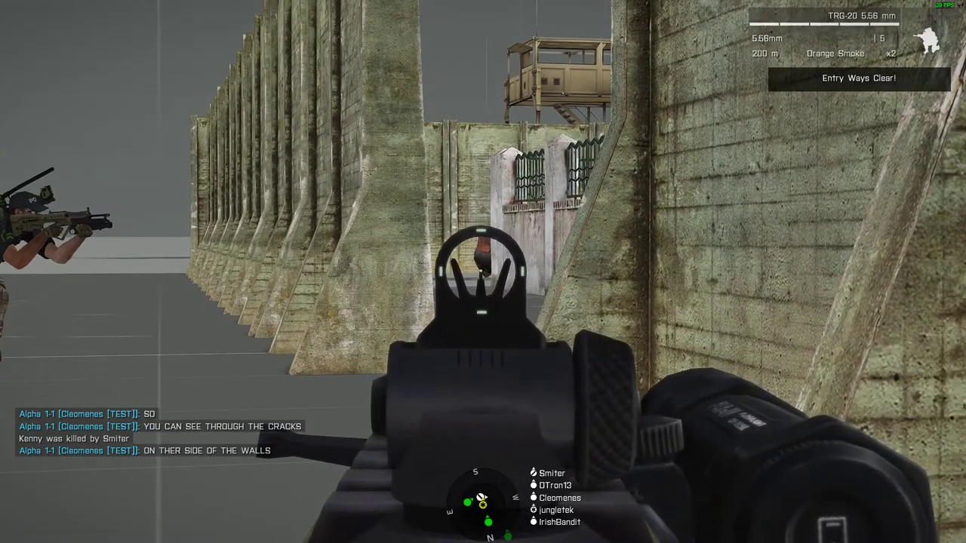
{"action": "key", "text": "Caps_Lock"}
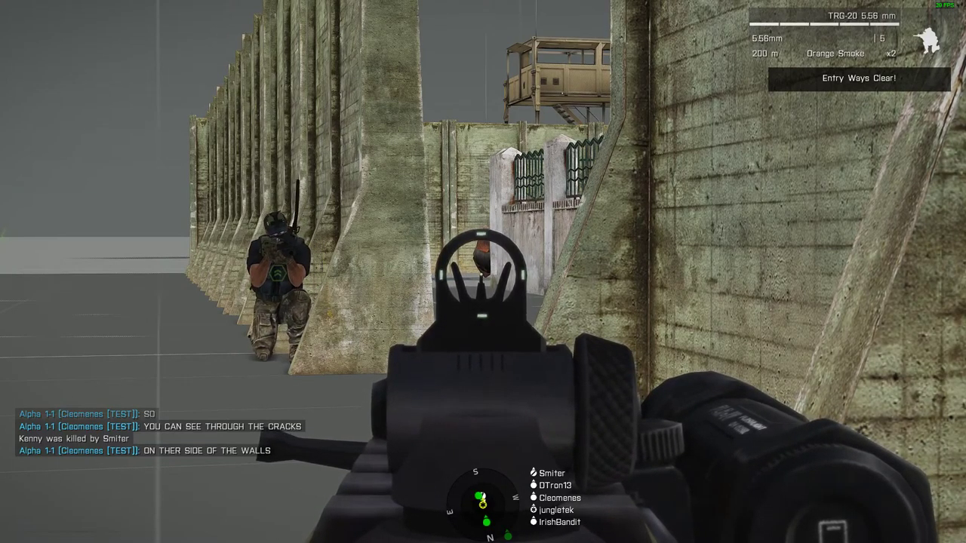
{"action": "key", "text": "w"}
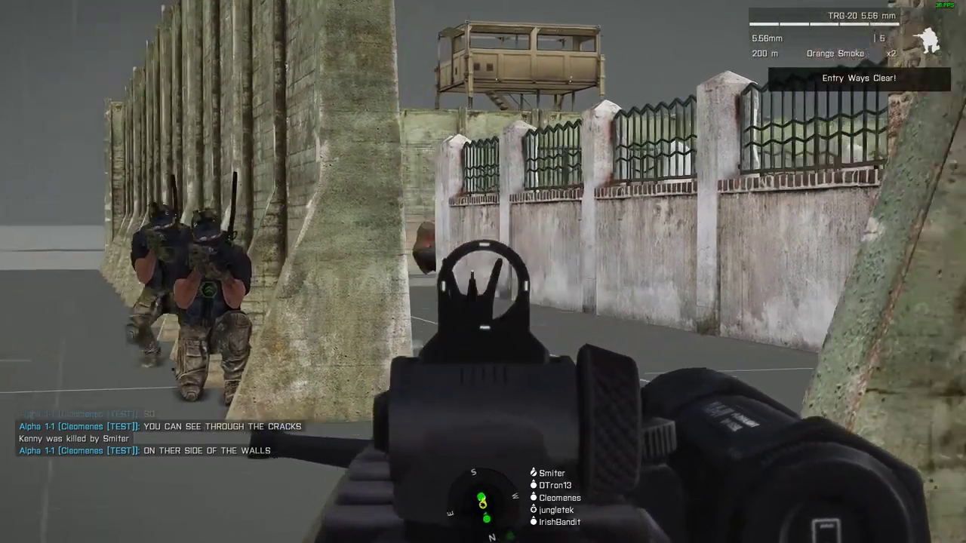
{"action": "key", "text": "w"}
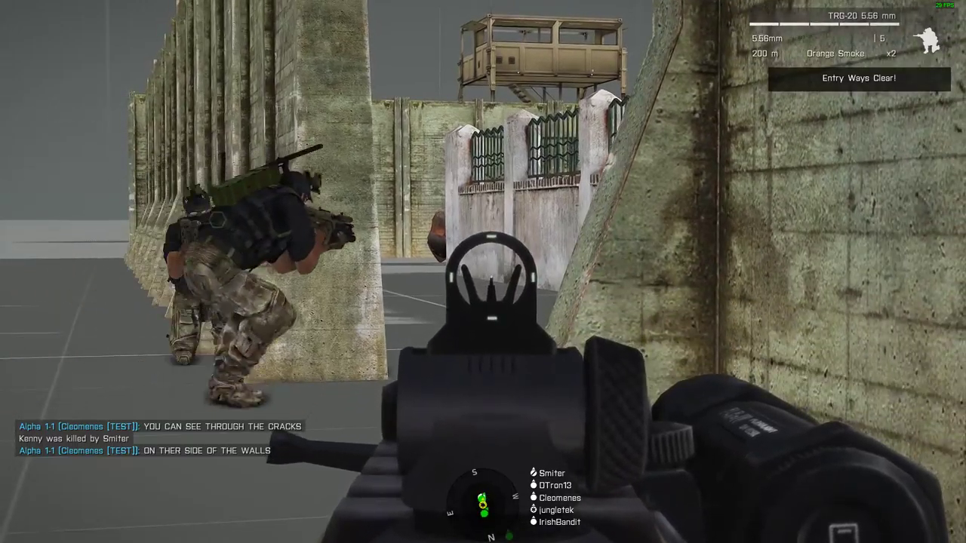
{"action": "key", "text": "w"}
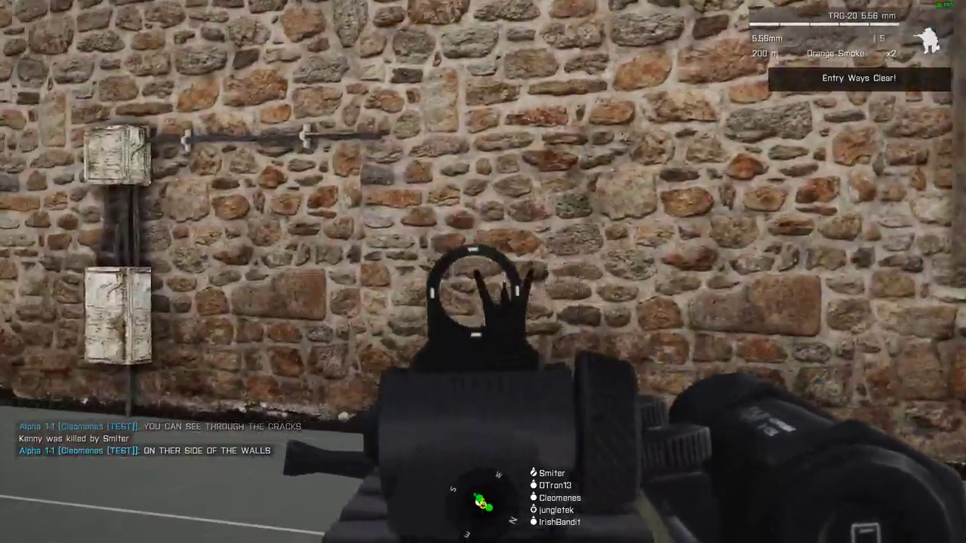
{"action": "key", "text": "w"}
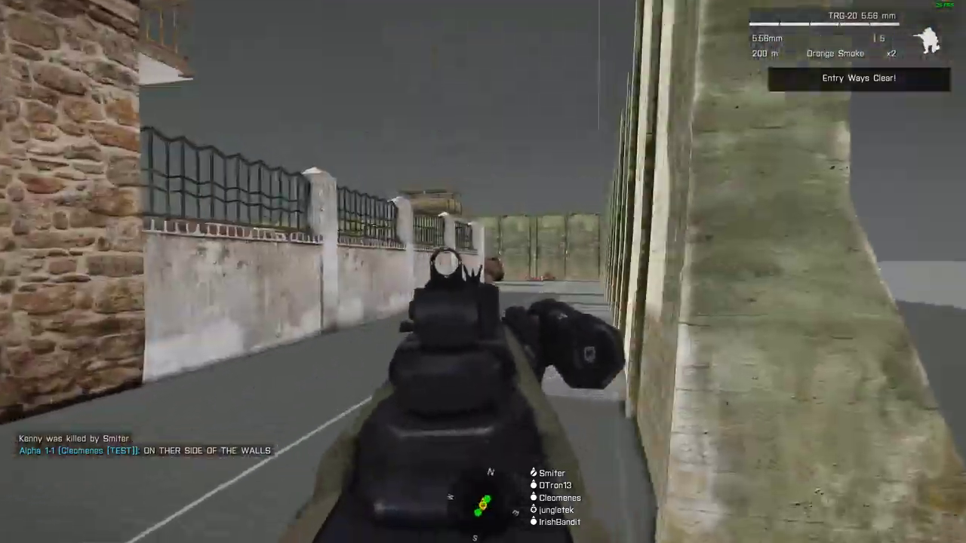
{"action": "key", "text": "w"}
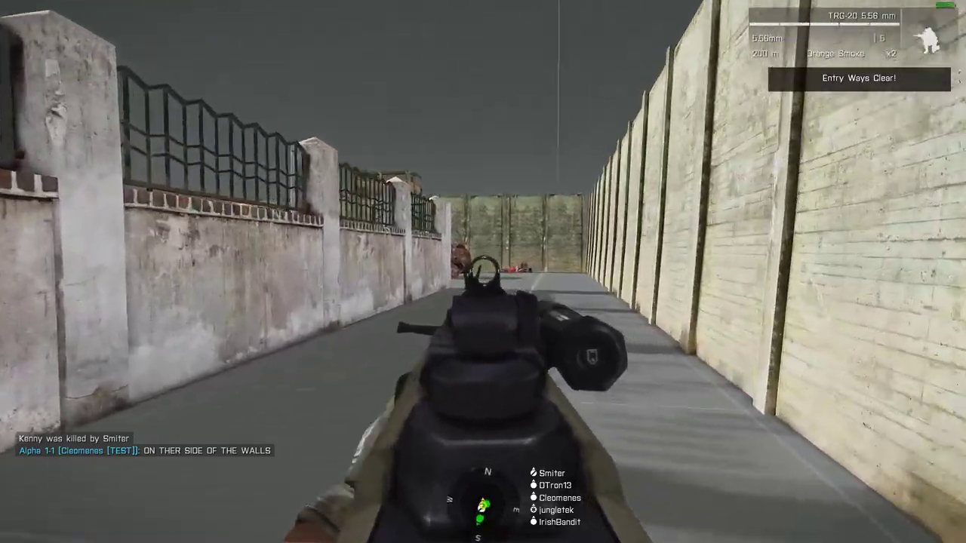
{"action": "key", "text": "w"}
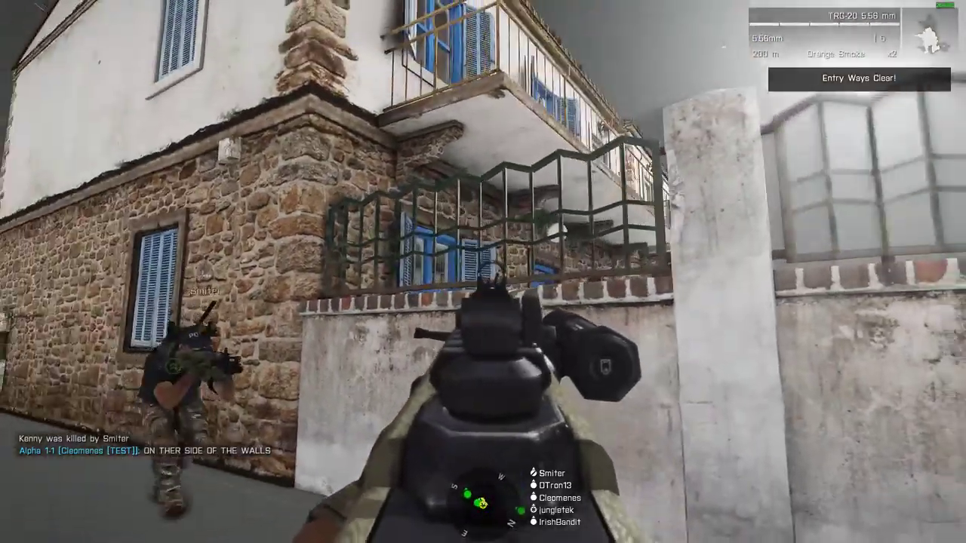
{"action": "key", "text": "s"}
{"action": "key", "text": "Caps_Lock"}
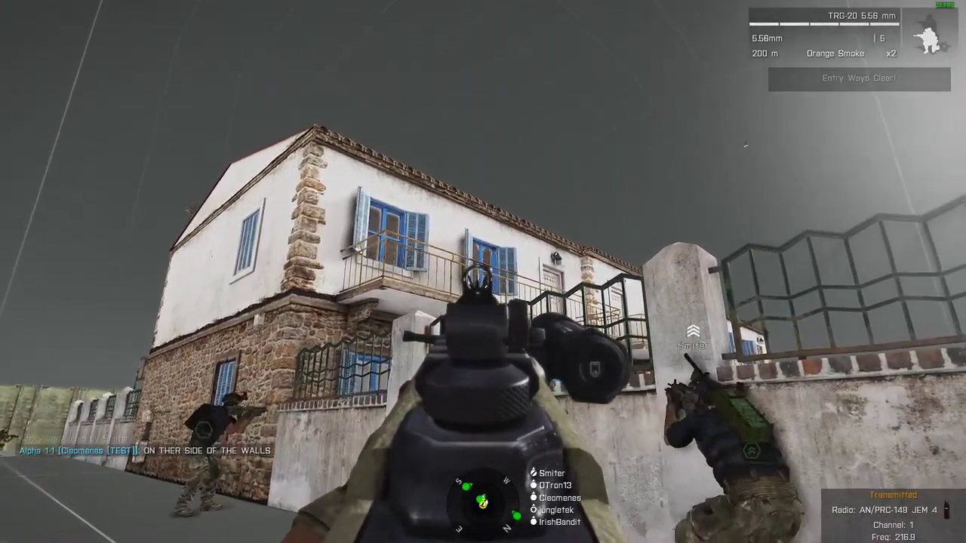
{"action": "right_click", "coordinate": [483, 271]}
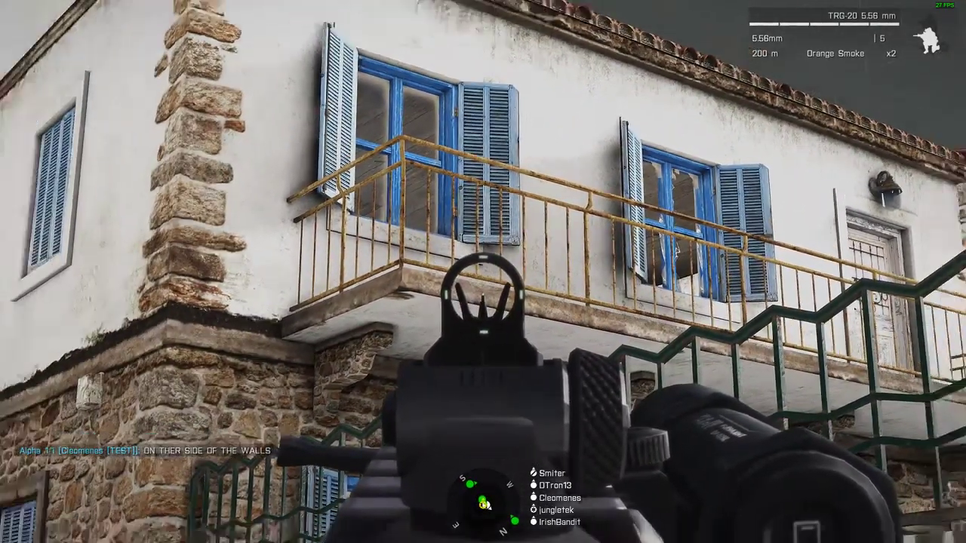
{"action": "right_click", "coordinate": [483, 272]}
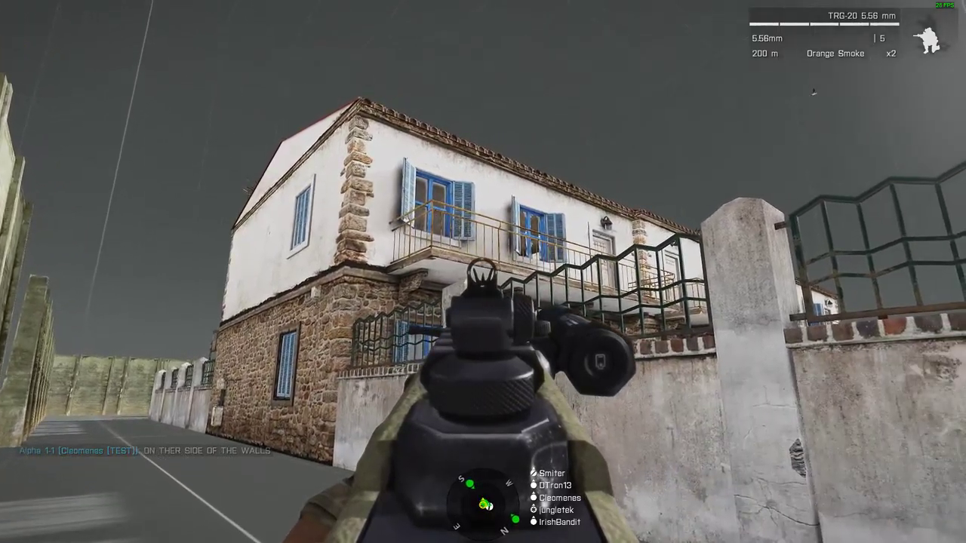
{"action": "right_click", "coordinate": [483, 272]}
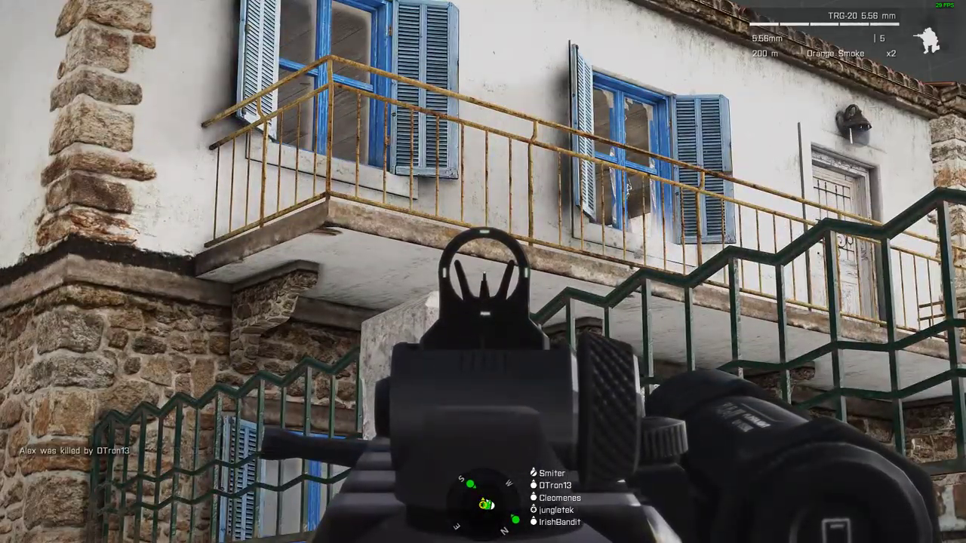
{"action": "key", "text": "s"}
{"action": "right_click", "coordinate": [483, 272]}
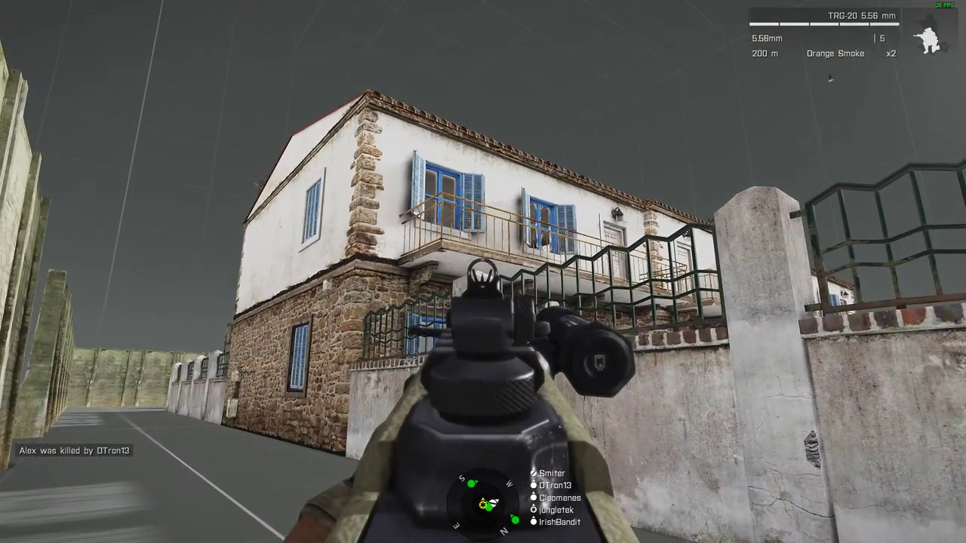
{"action": "key", "text": "w"}
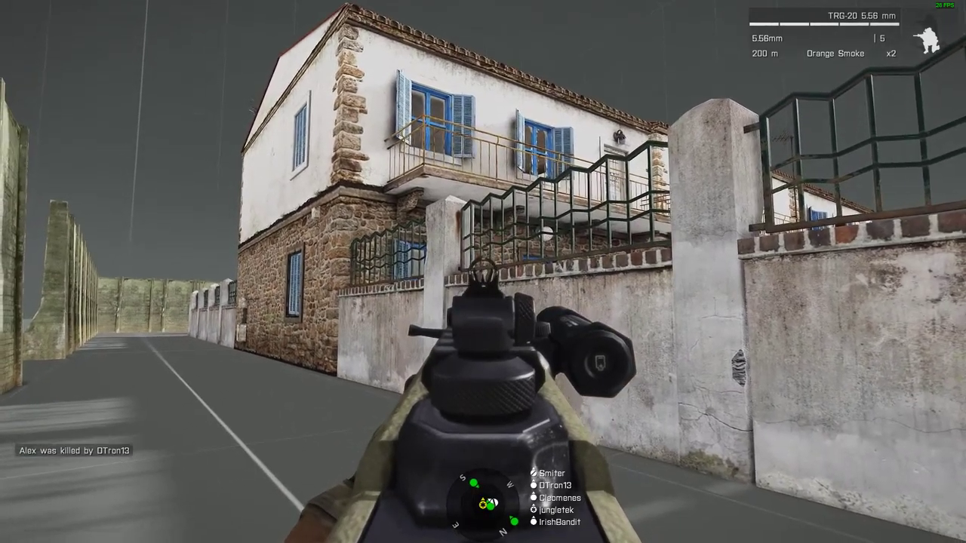
{"action": "key", "text": "w"}
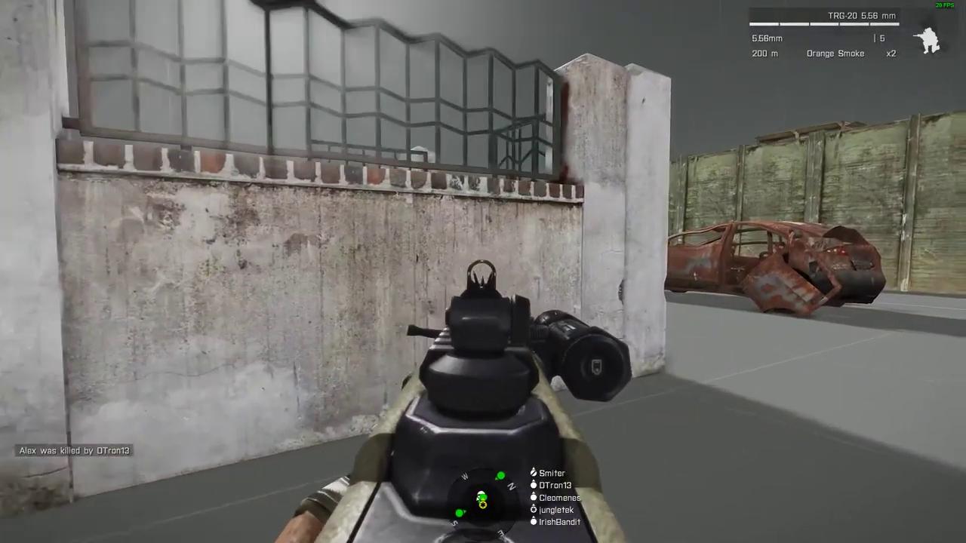
{"action": "key", "text": "w"}
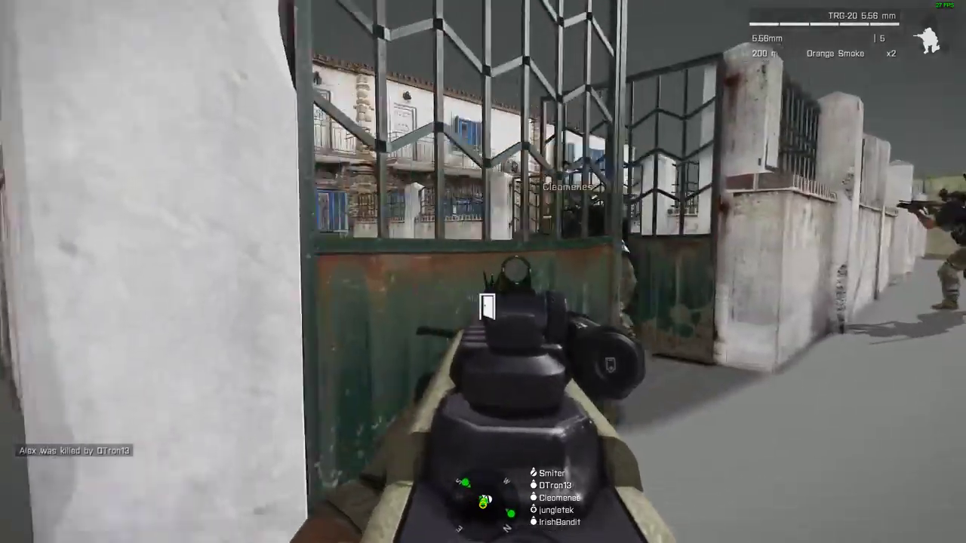
{"action": "key", "text": "w"}
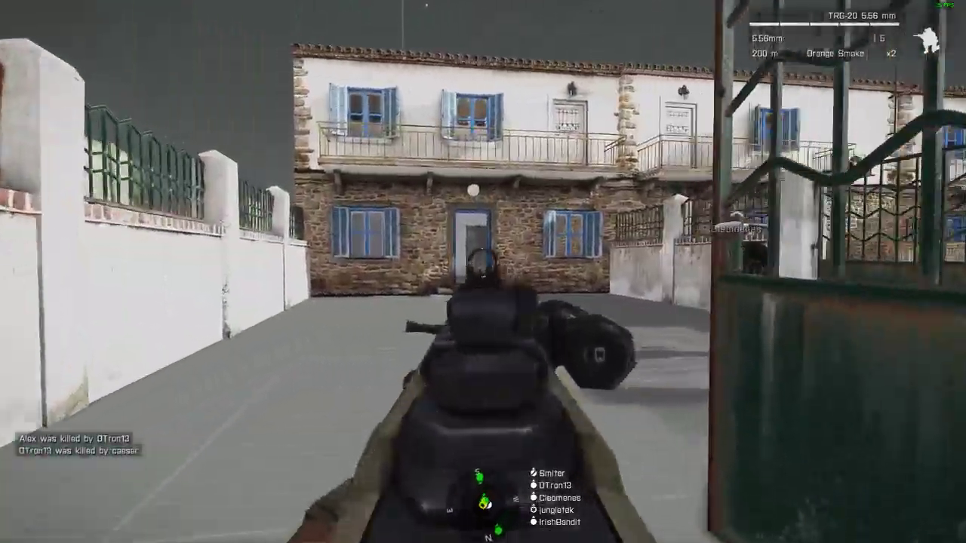
{"action": "key", "text": "w"}
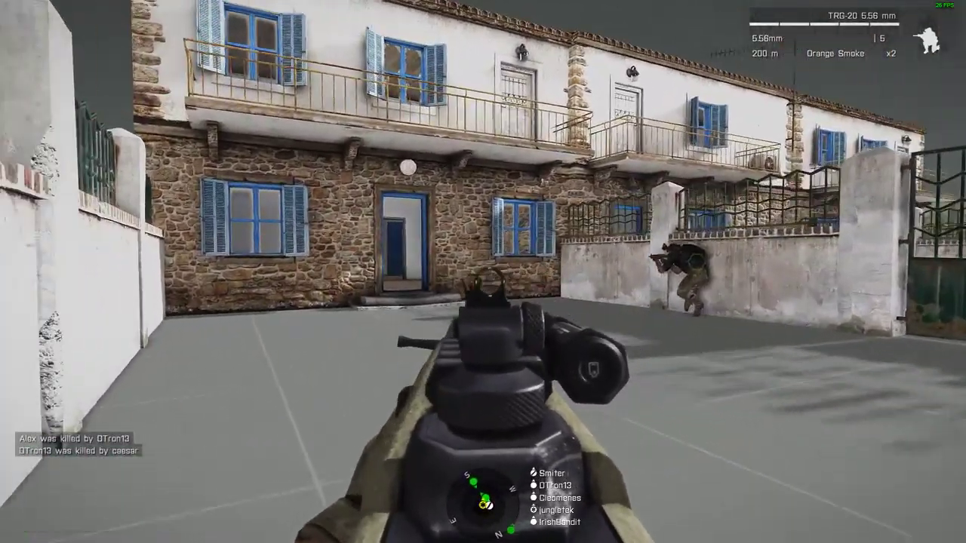
{"action": "key", "text": "w"}
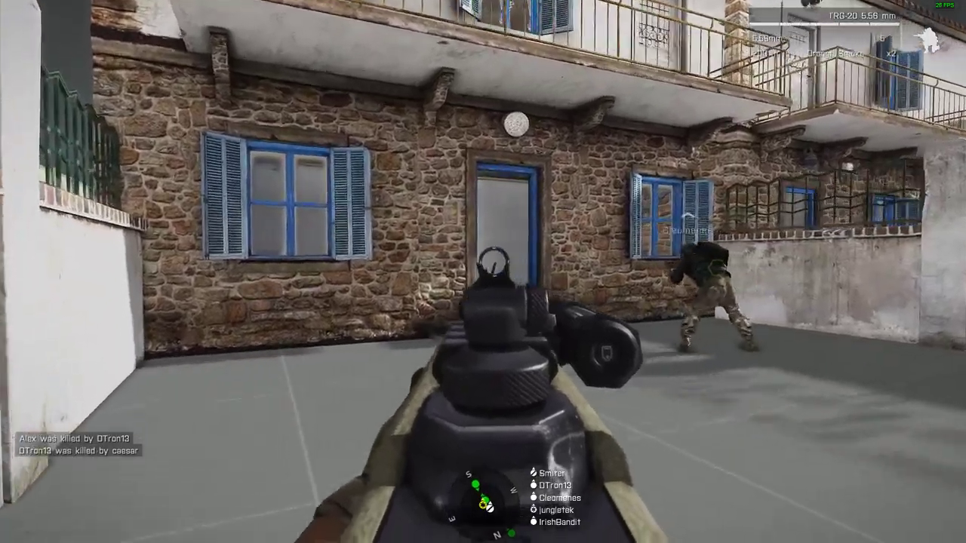
{"action": "key", "text": "w"}
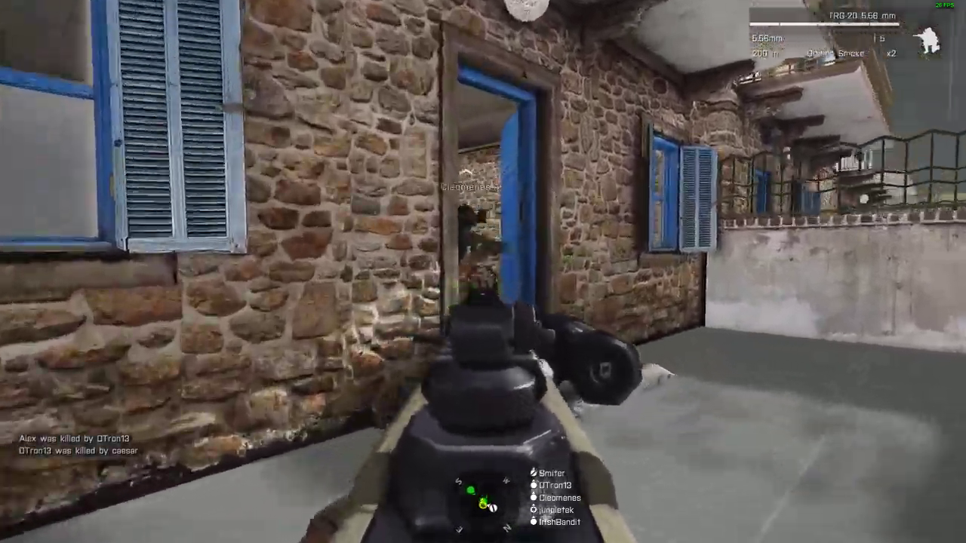
{"action": "key", "text": "w"}
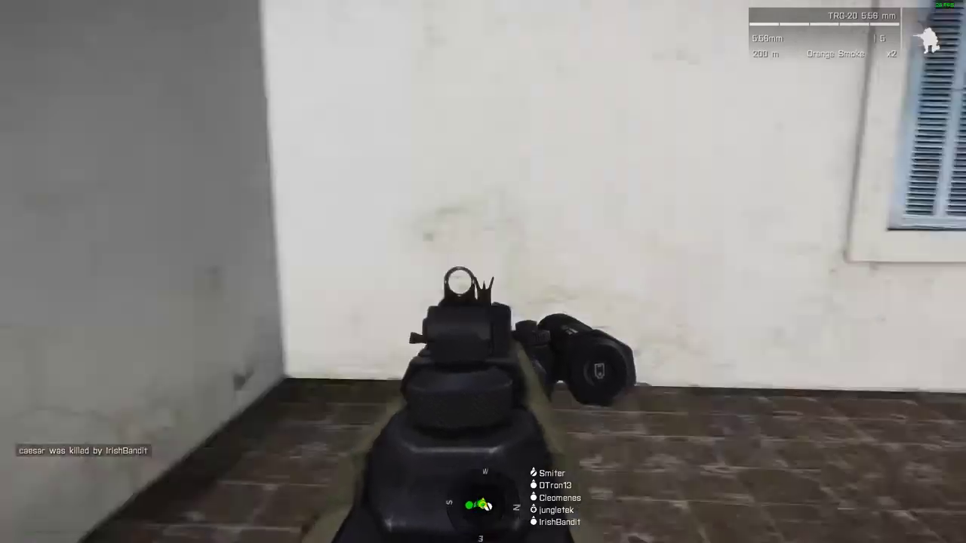
{"action": "key", "text": "Caps_Lock"}
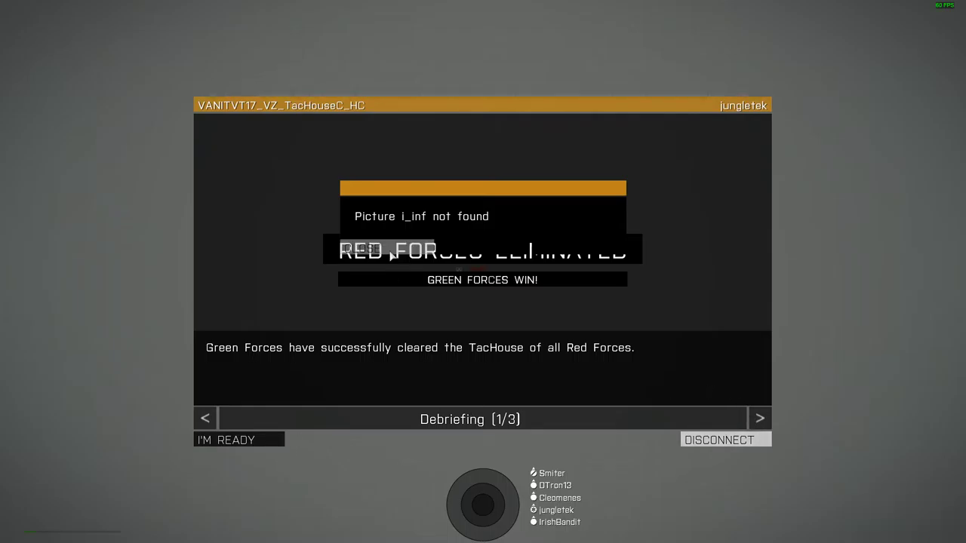
{"action": "left_click", "coordinate": [760, 419]}
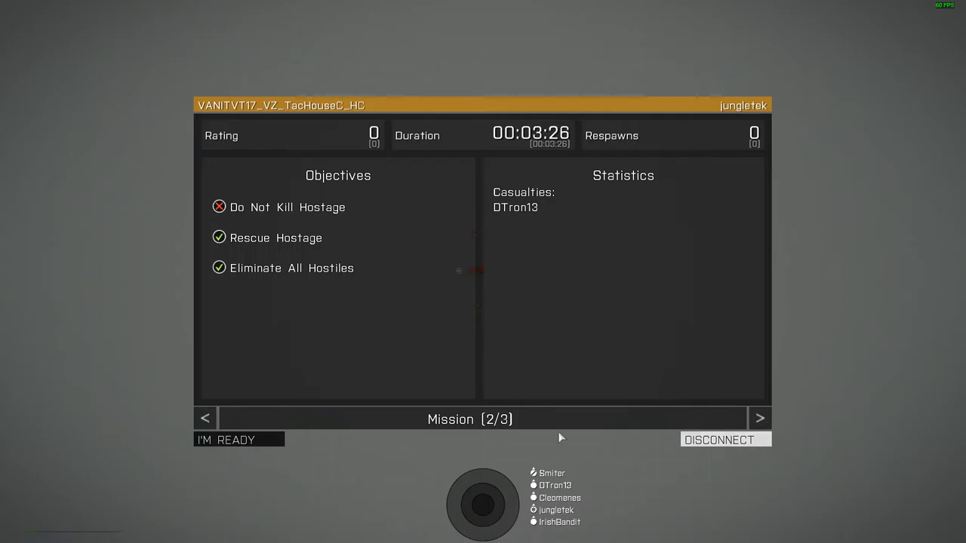